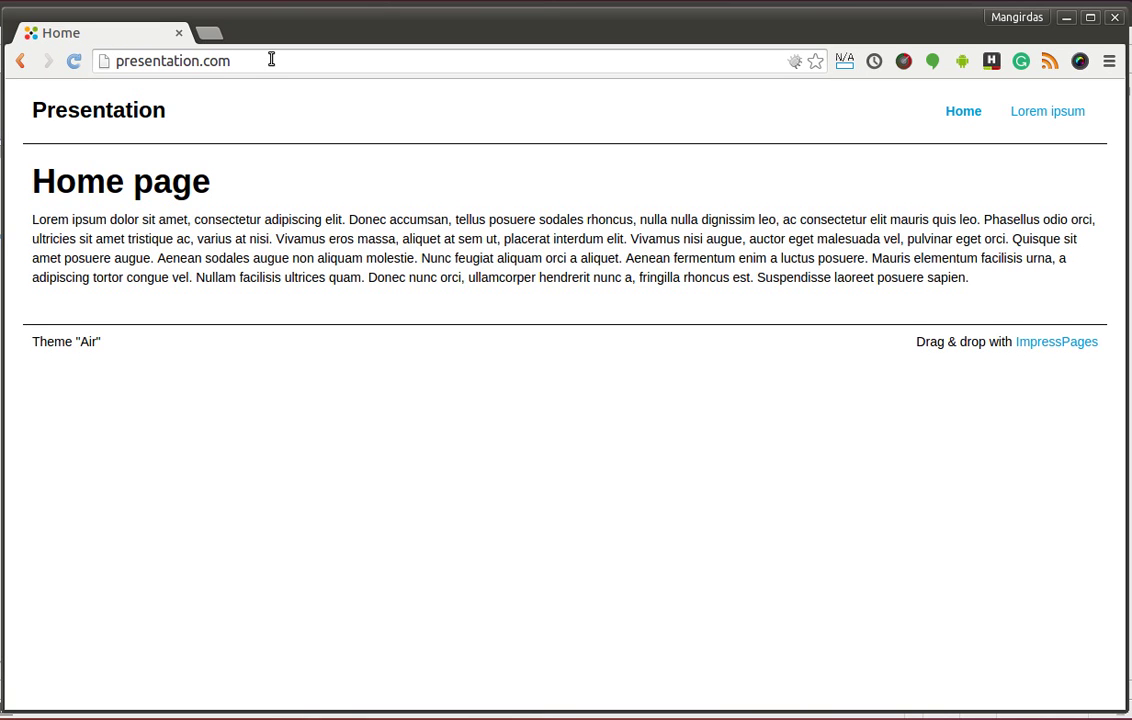
Try /hello after the site address in Chrome, remove it again, and return to PhpStorm
type("/")
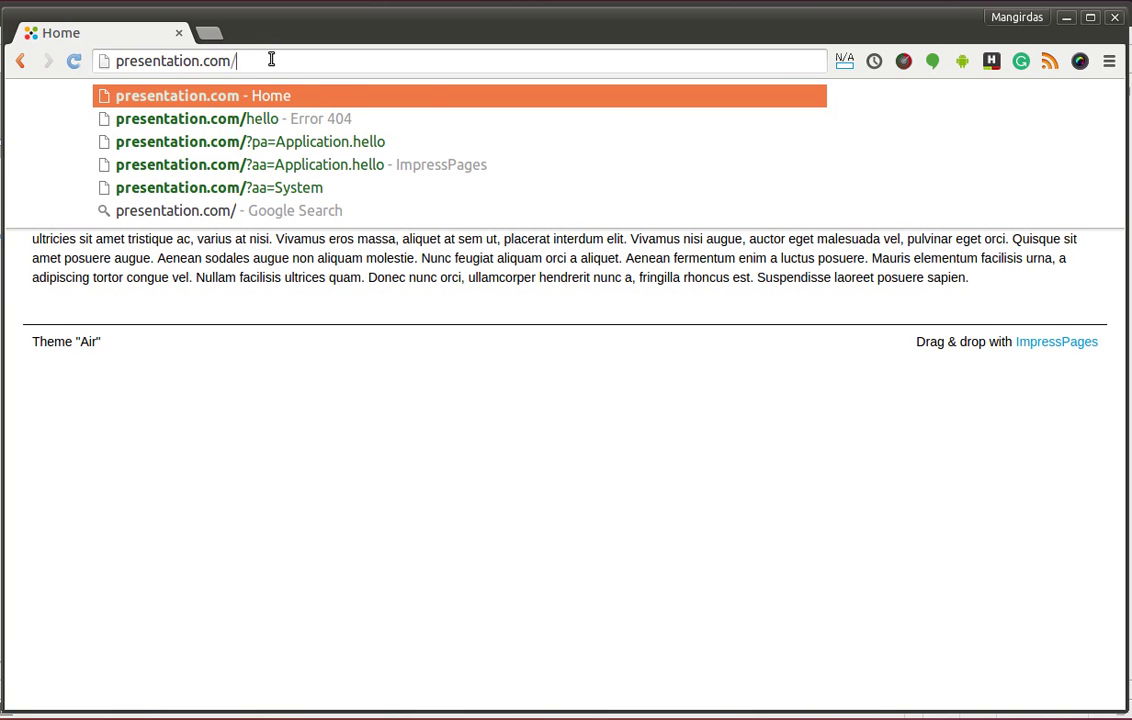
type("hello")
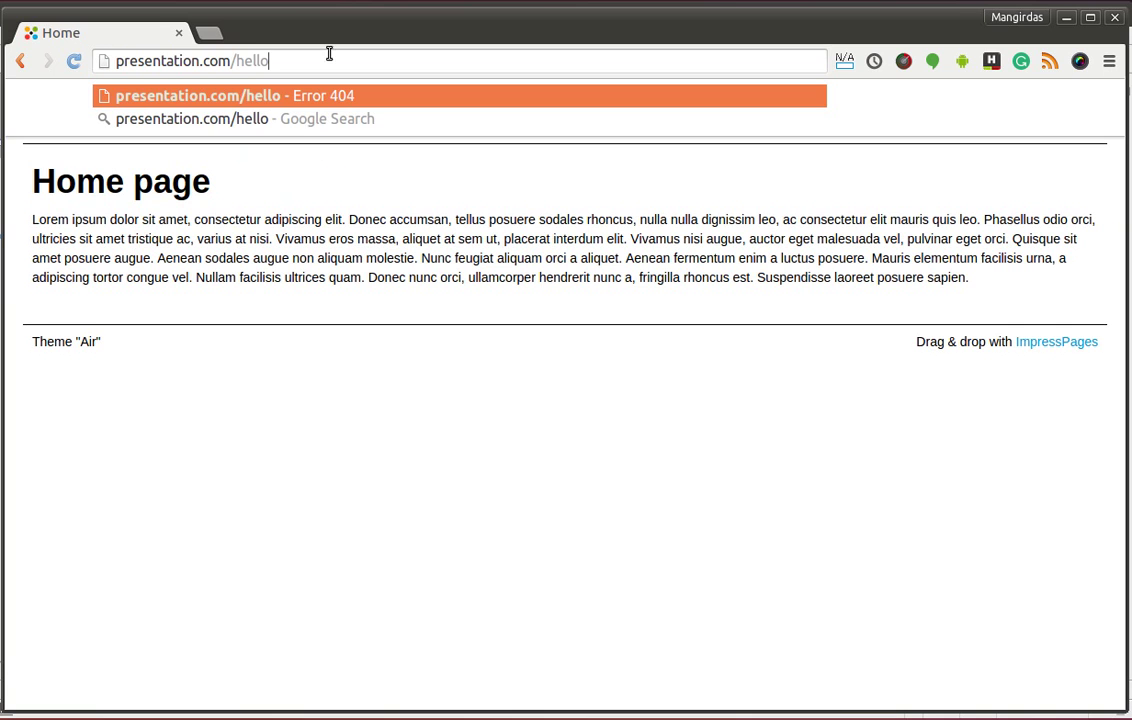
left_click_drag(243, 58, 327, 51)
key("BackSpace")
key("BackSpace")
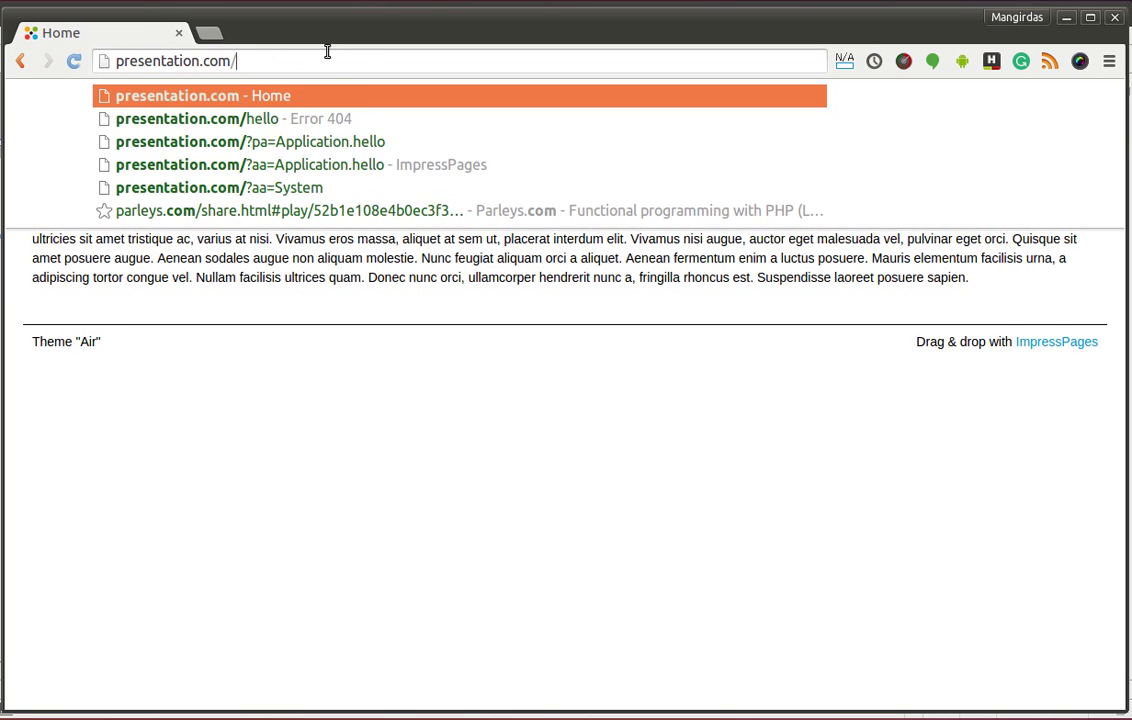
key("alt+Tab")
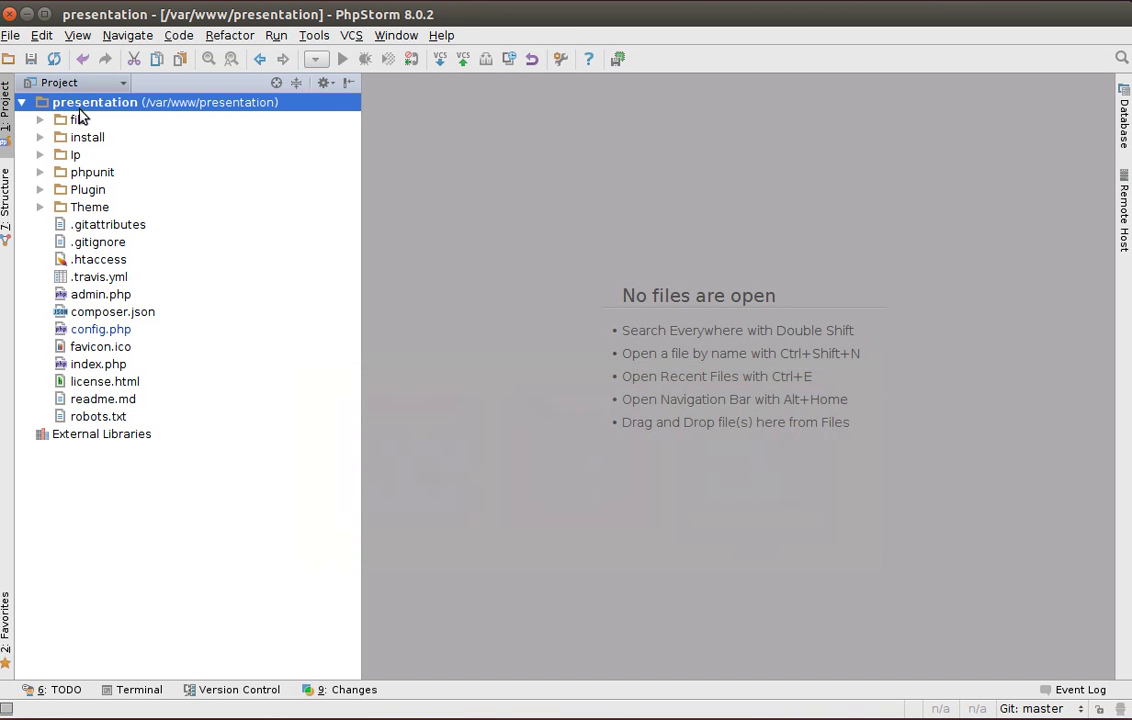
Delete everything in Plugin > Application except the Setup folder
left_click(92, 193)
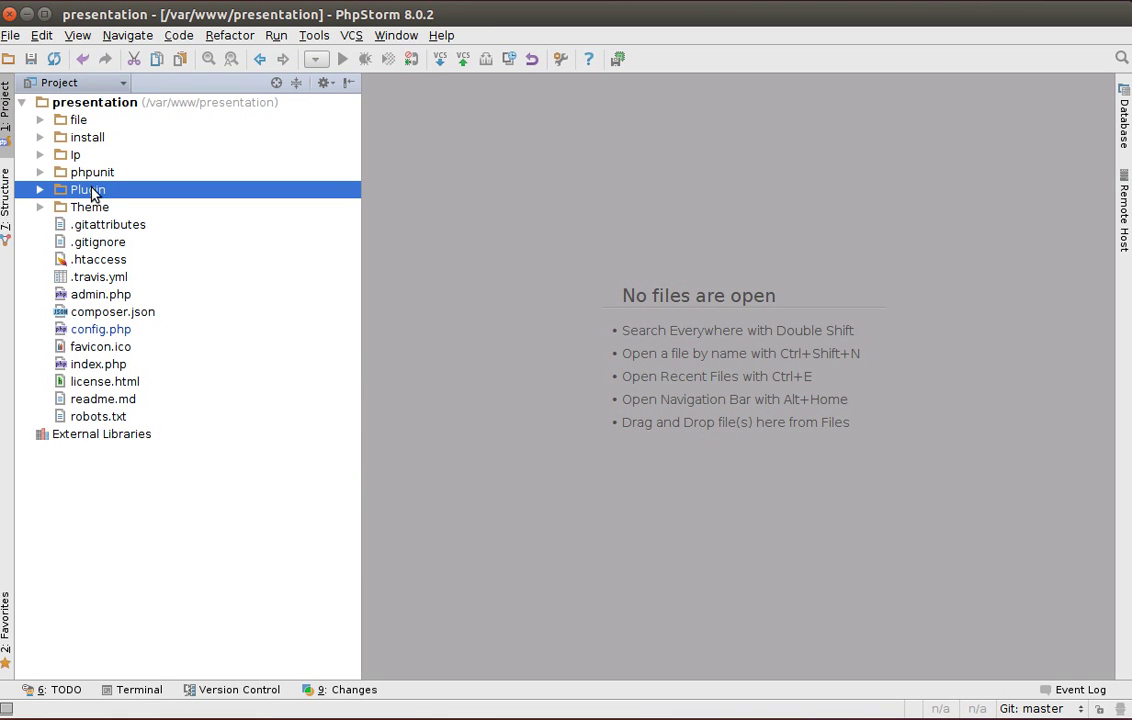
left_click(40, 190)
left_click(108, 212)
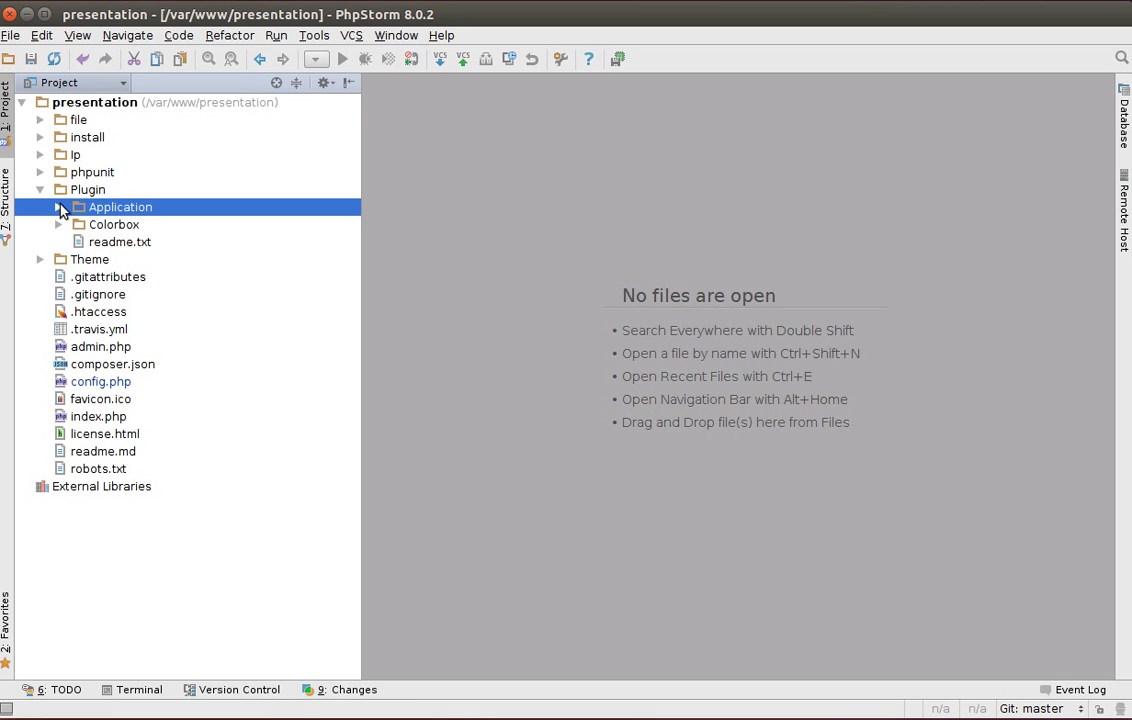
left_click(58, 207)
left_click(127, 228)
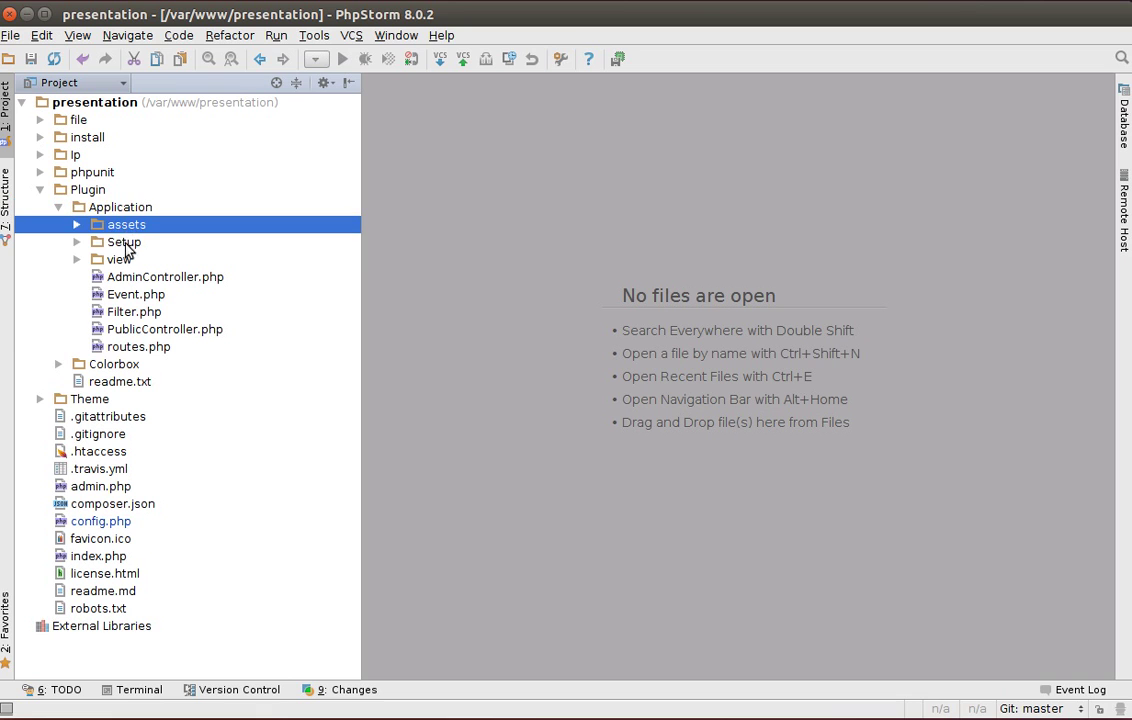
left_click(115, 345, "shift")
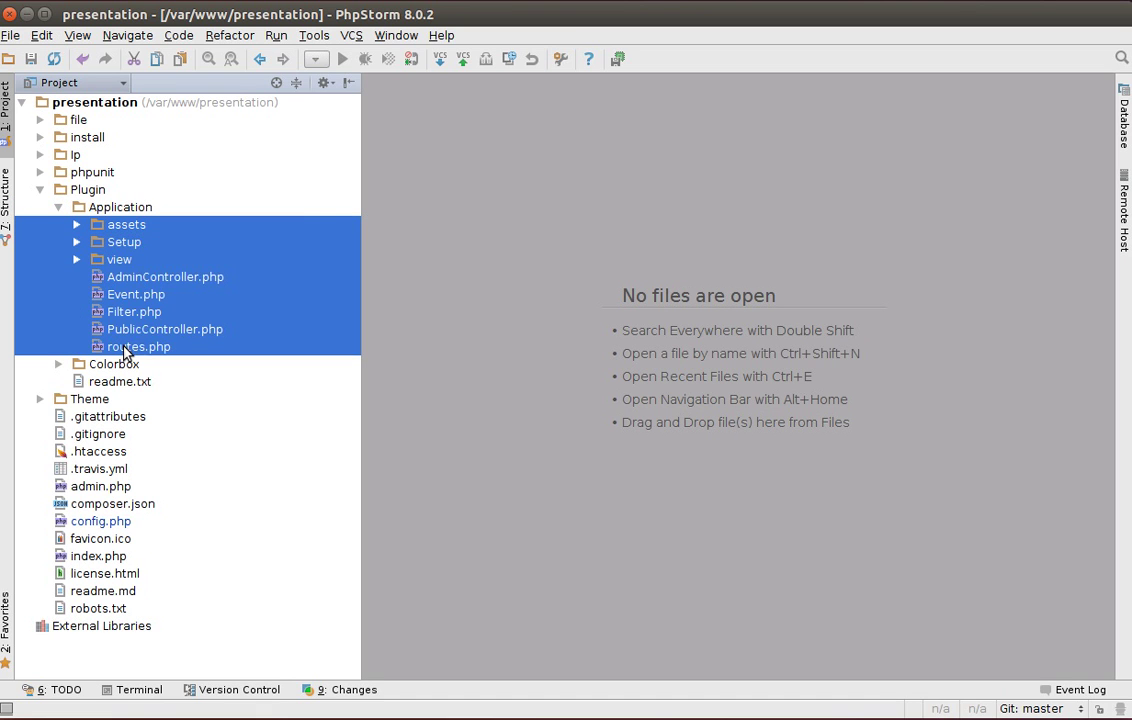
left_click(123, 244, "ctrl")
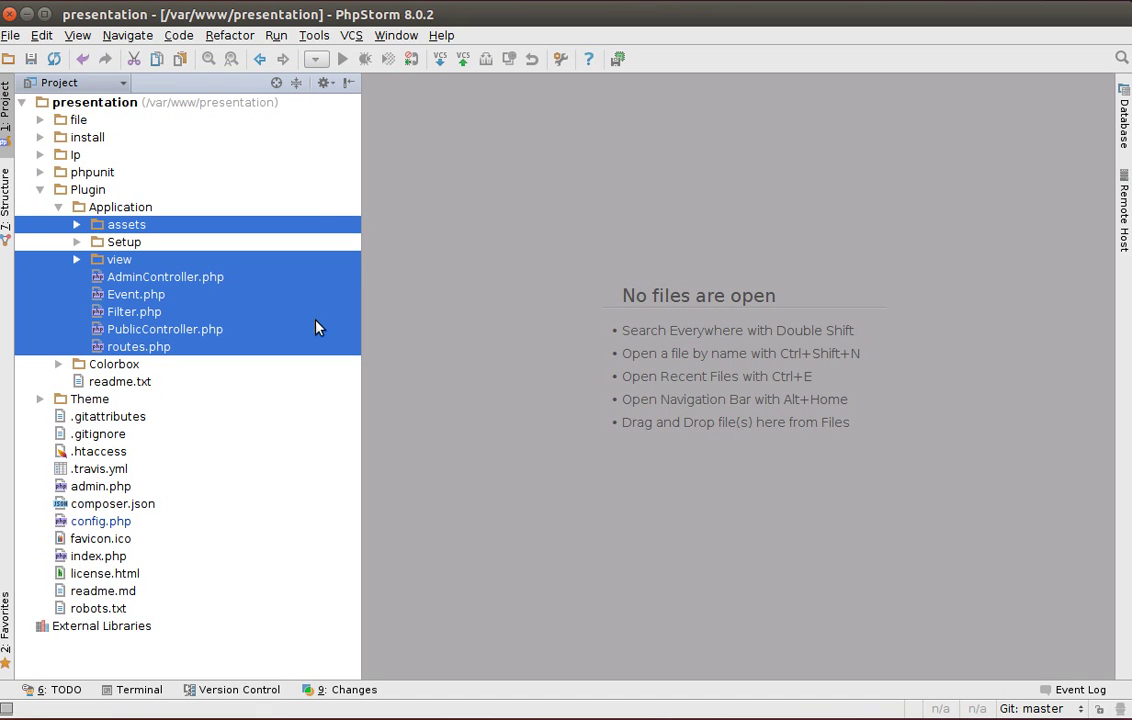
key("Delete")
key("Return")
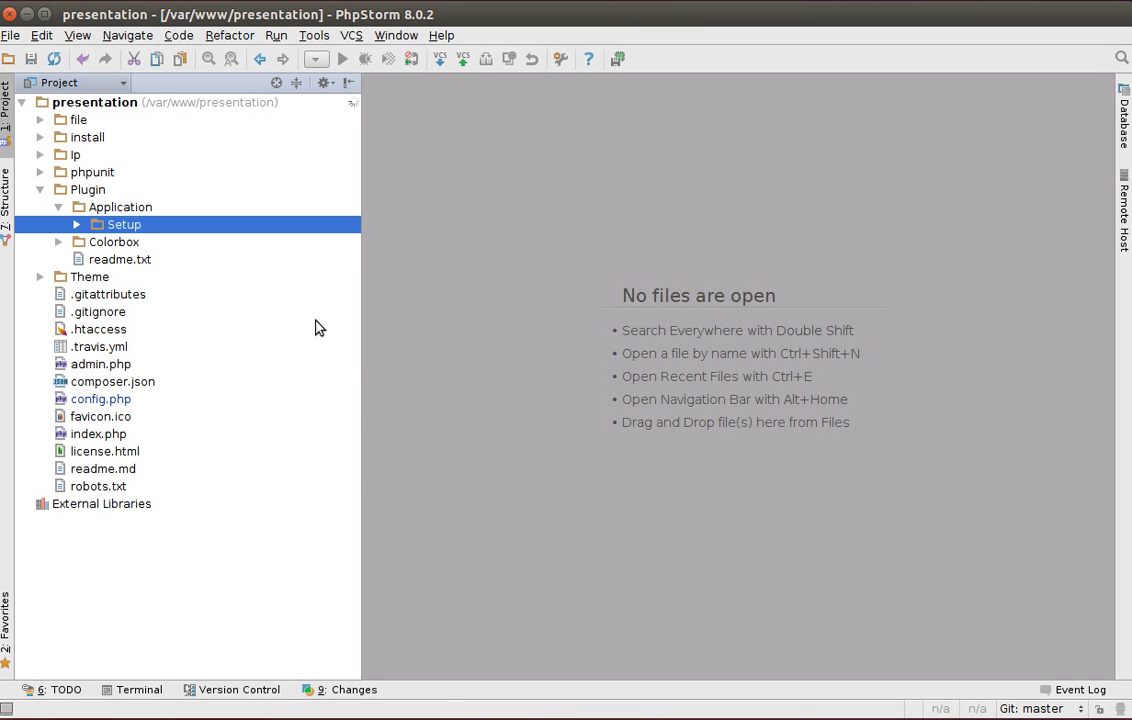
Inspect Setup's plugin.json, then close it and collapse Setup
left_click(88, 227)
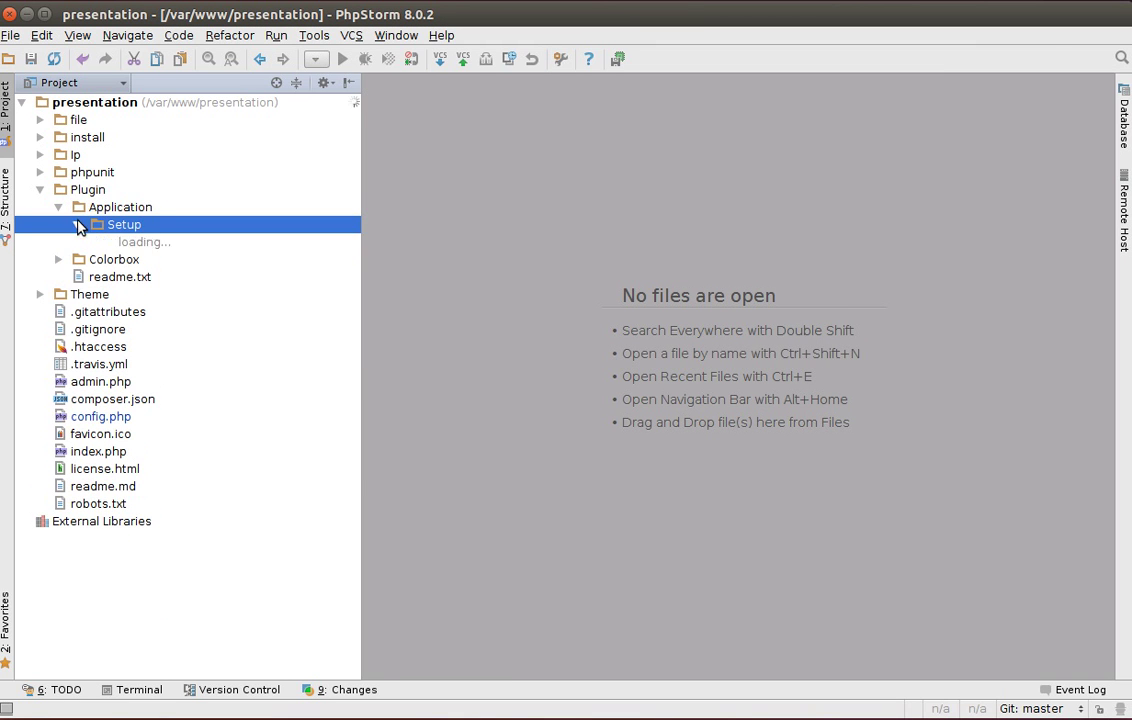
double_click(118, 243)
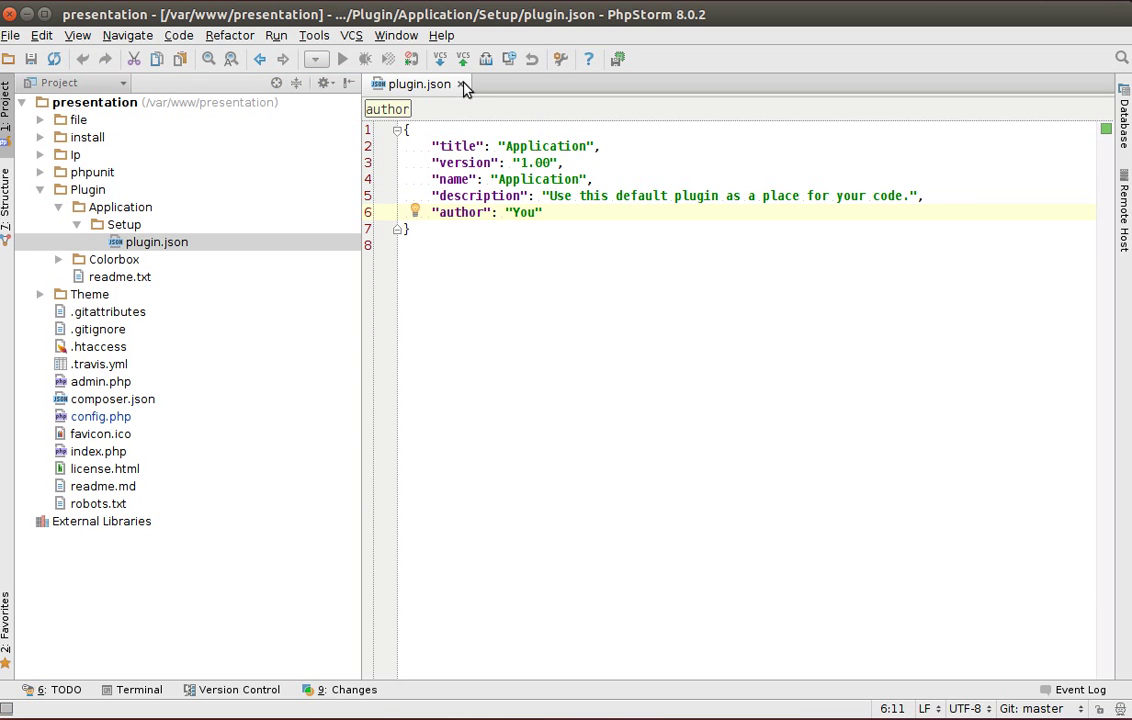
left_click(461, 84)
left_click(77, 224)
left_click(103, 210)
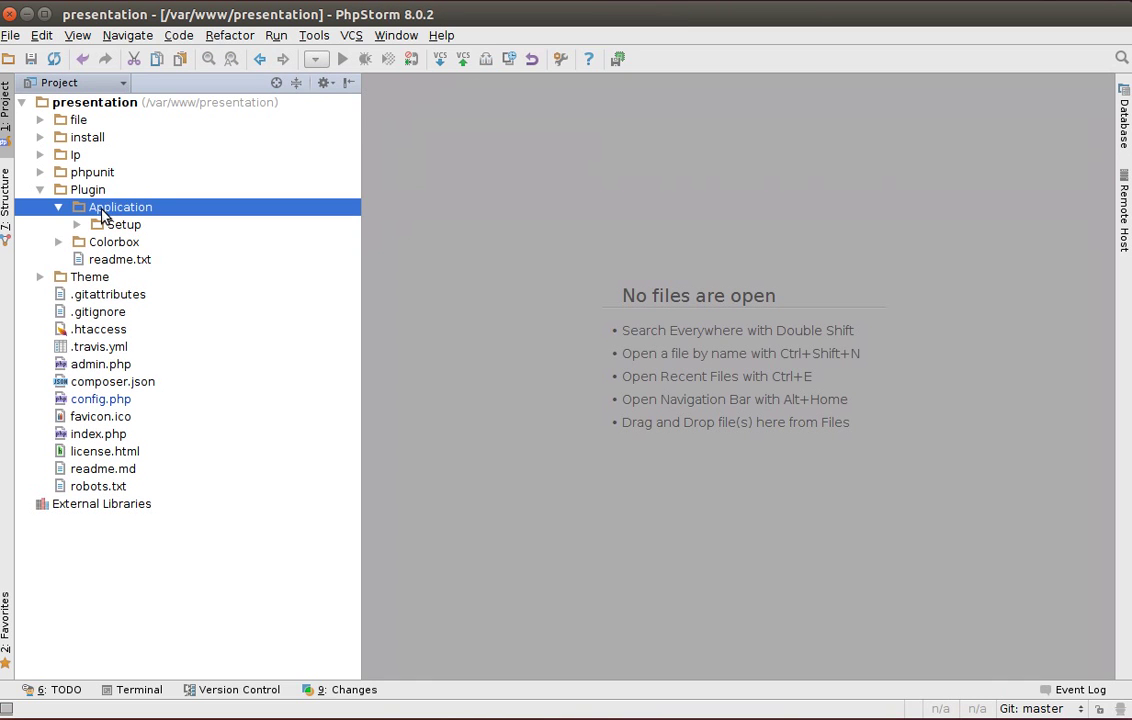
Create a new file PublicController.php in the Application folder
right_click(104, 212)
mouse_move(240, 219)
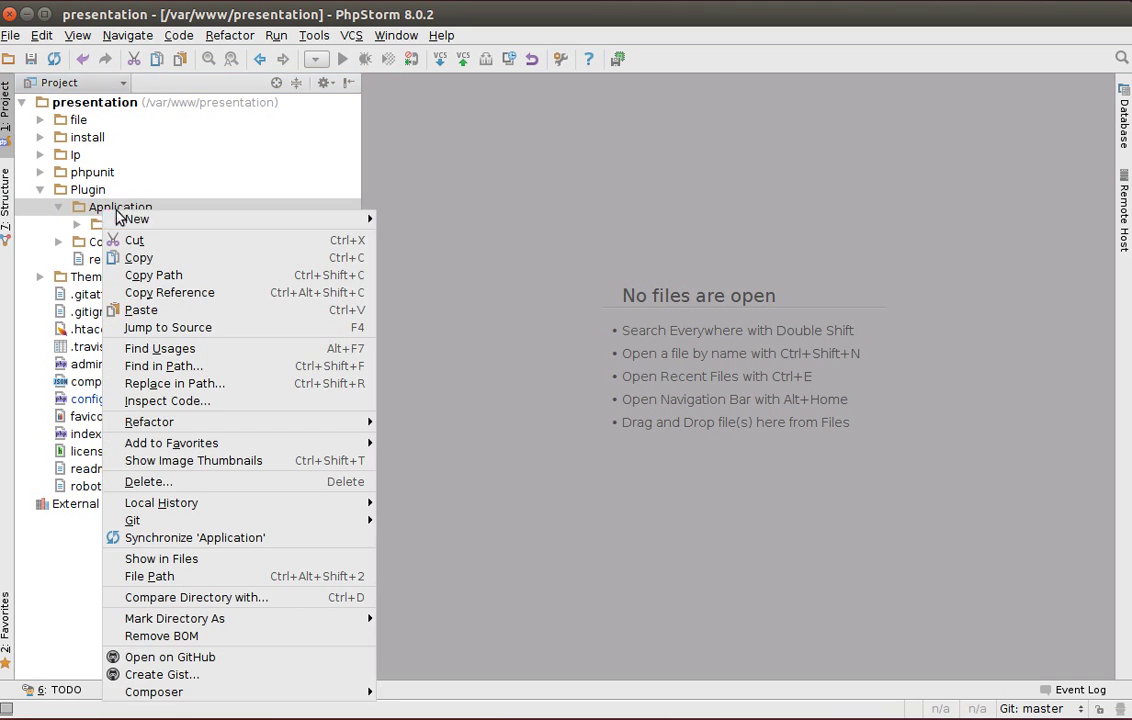
left_click(400, 217)
type("Pu")
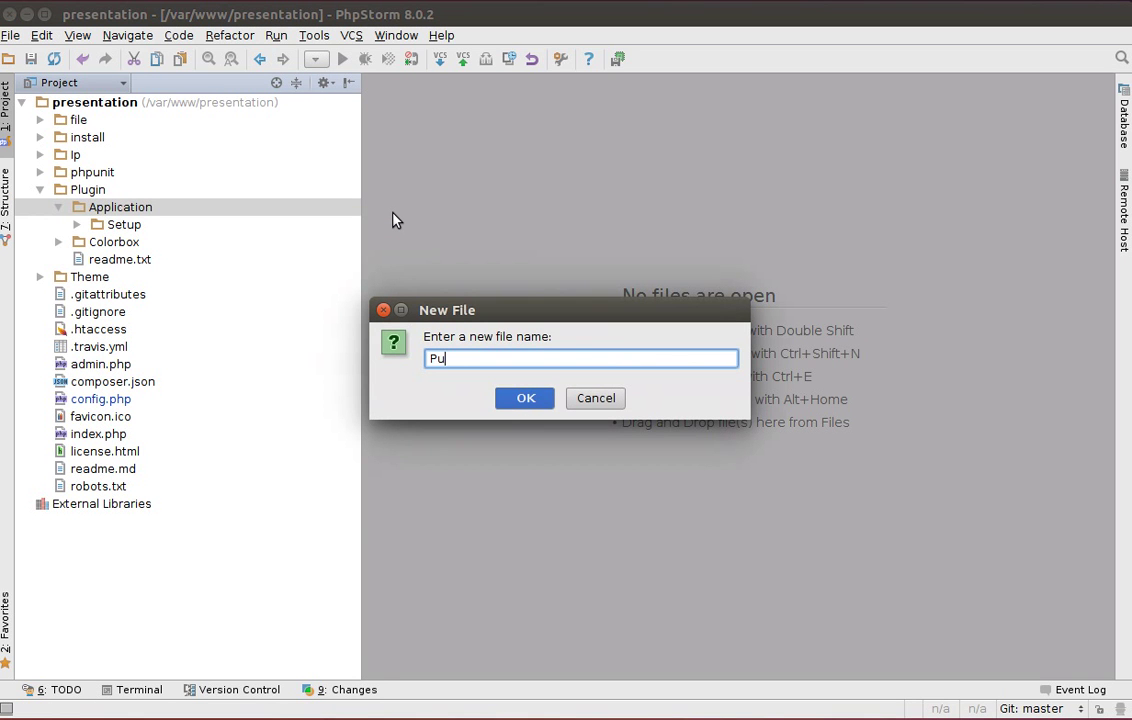
type("blicController")
type(".php")
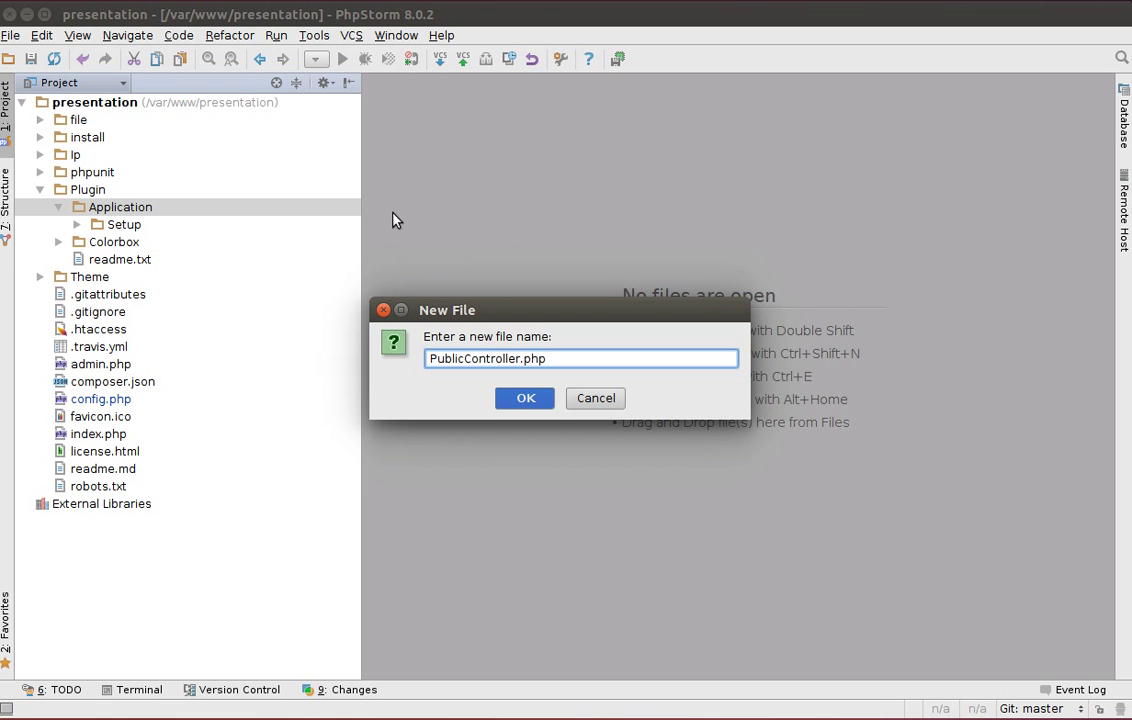
key("Return")
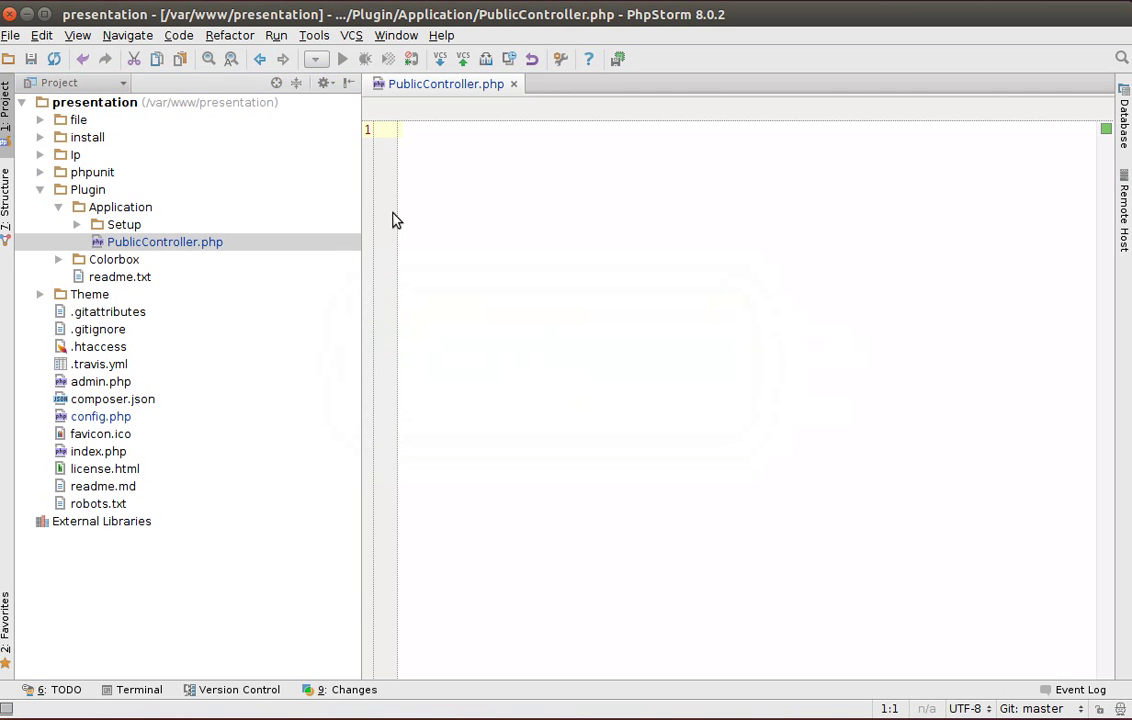
left_click(148, 248)
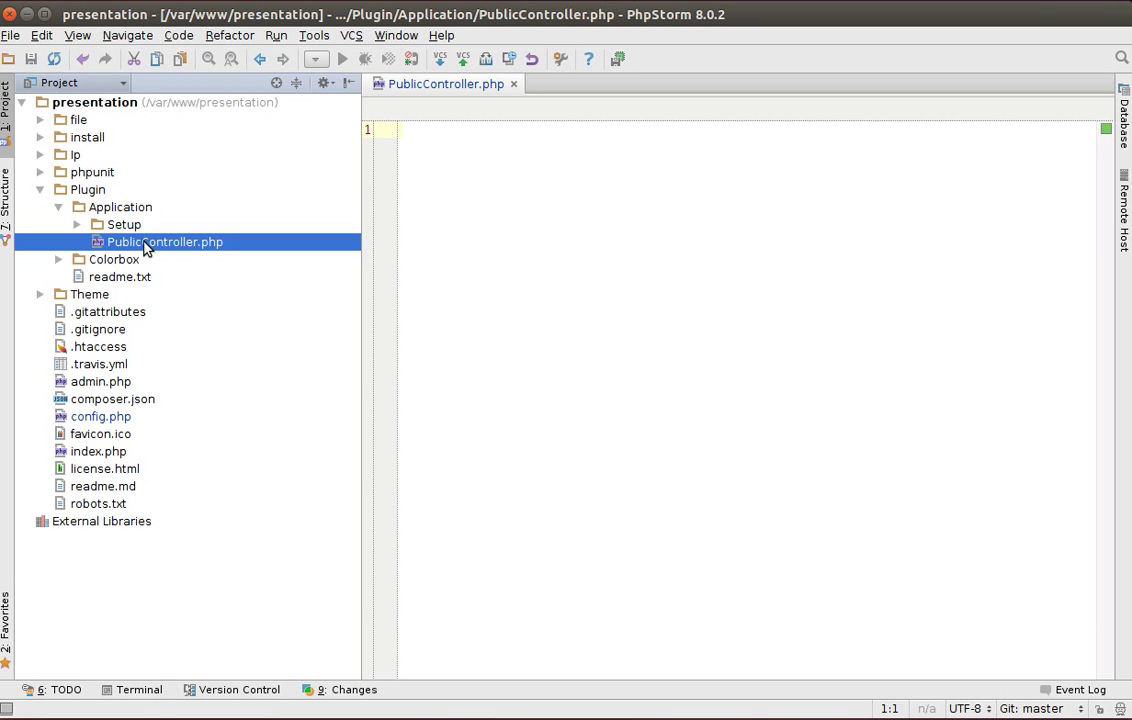
Write the <?php tag and the namespace Plugin\Application; declaration
left_click(483, 207)
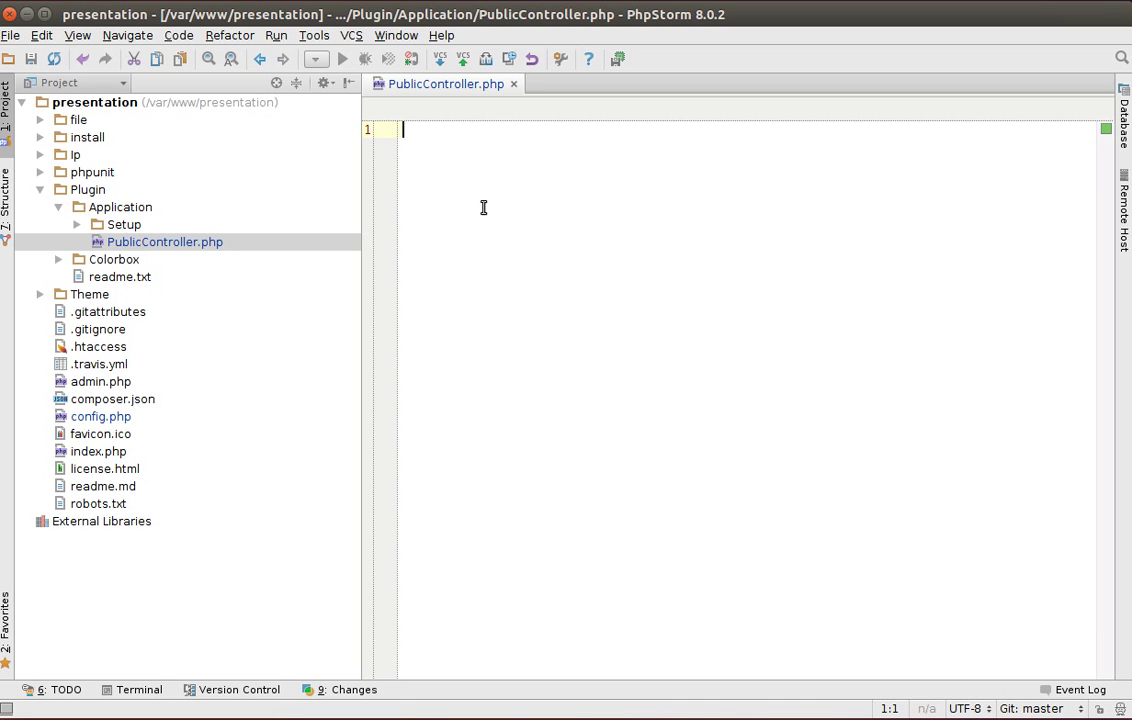
type("<?")
type("h")
key("BackSpace")
type("php")
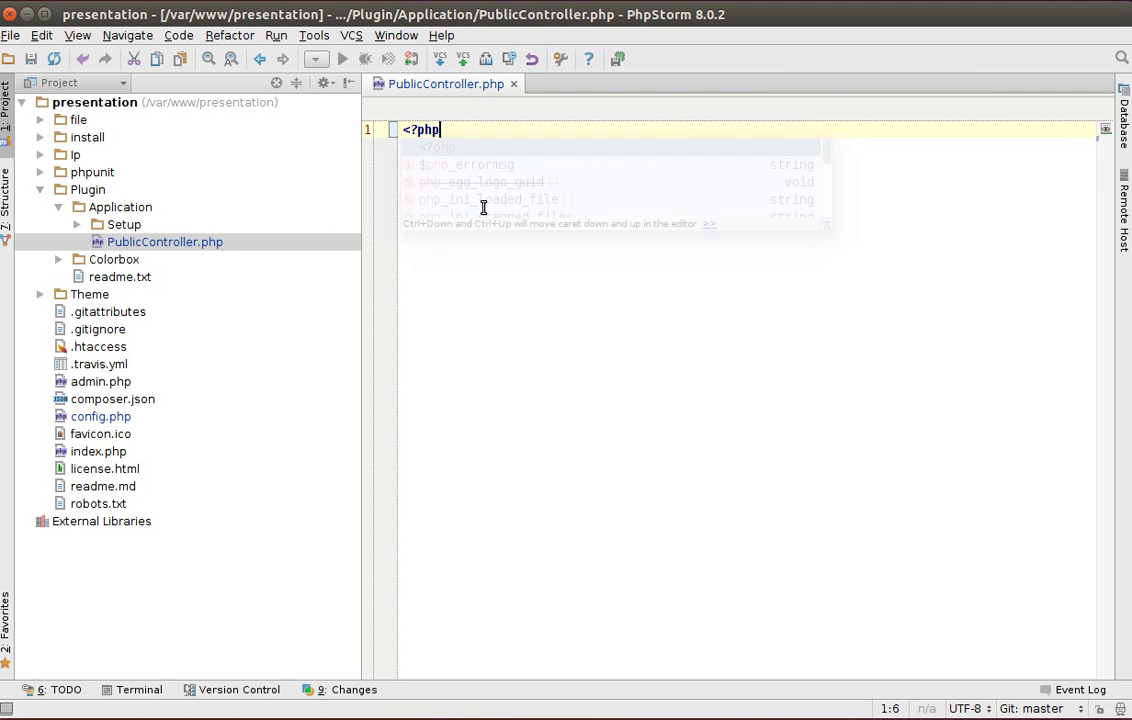
key("Return")
key("Return")
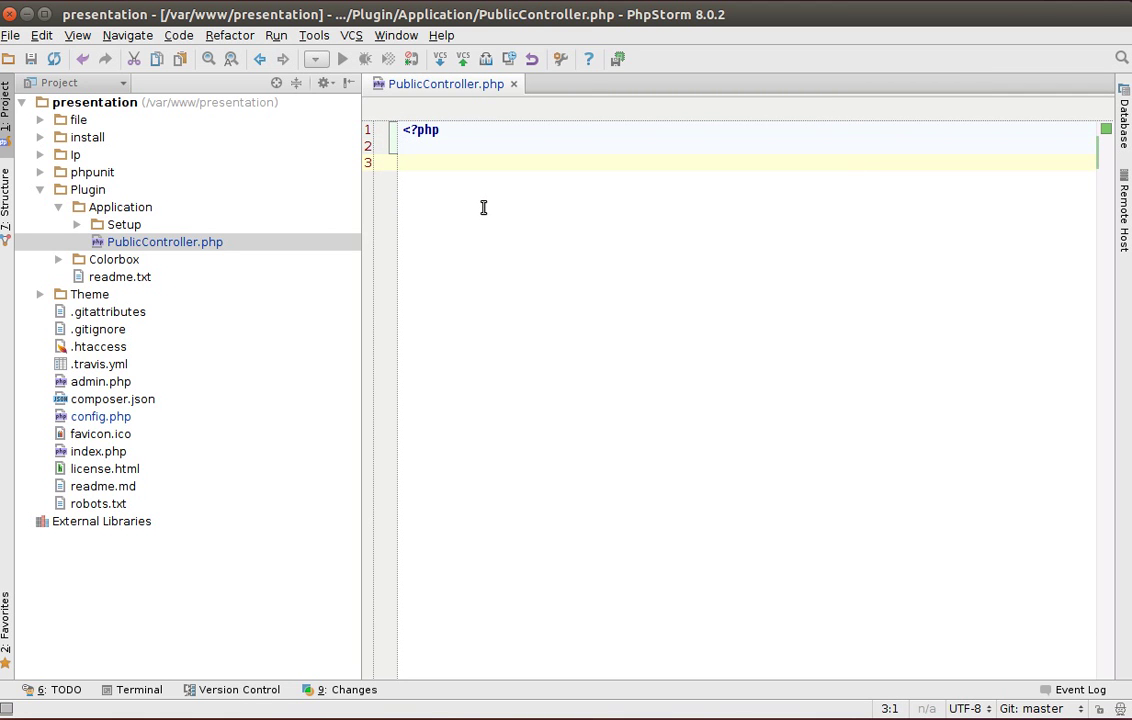
type("namespace")
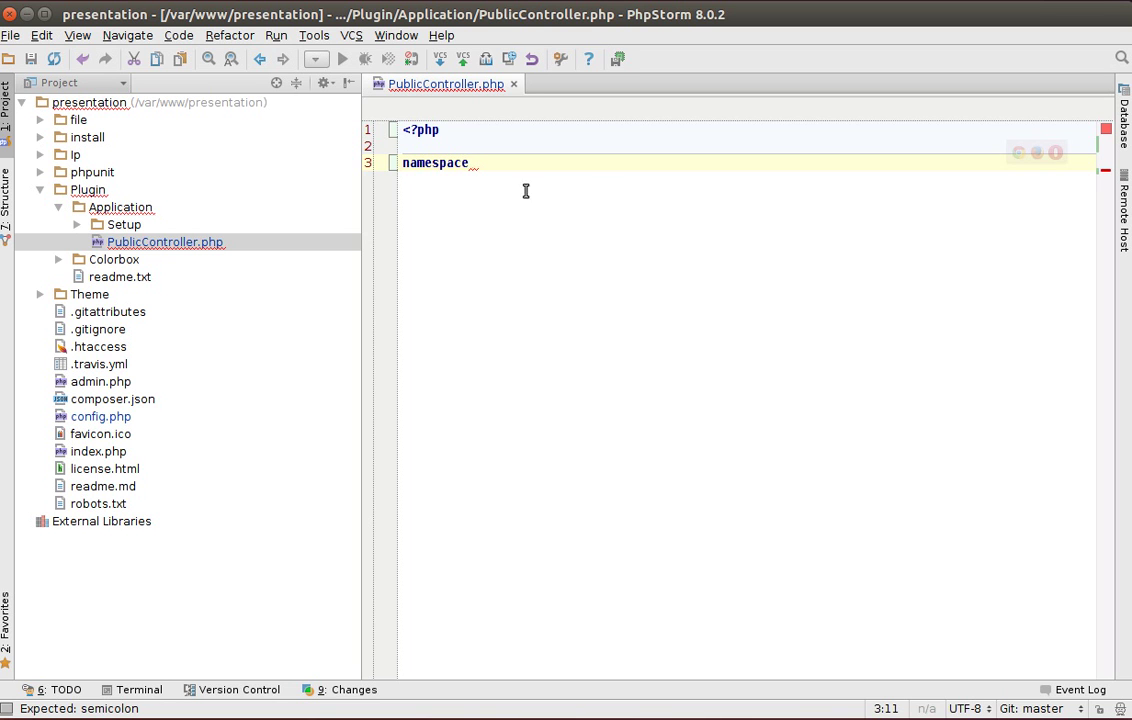
type("Plugin\\")
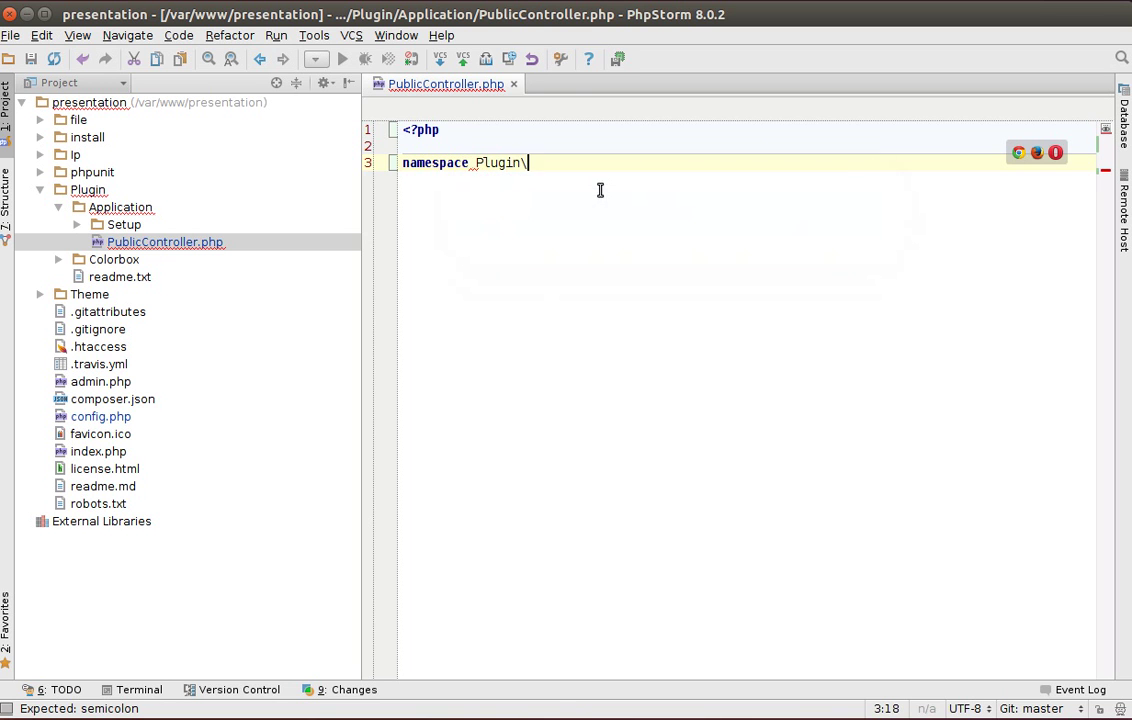
type("Application")
key("Return")
key("Return")
key("ctrl+z")
type(";")
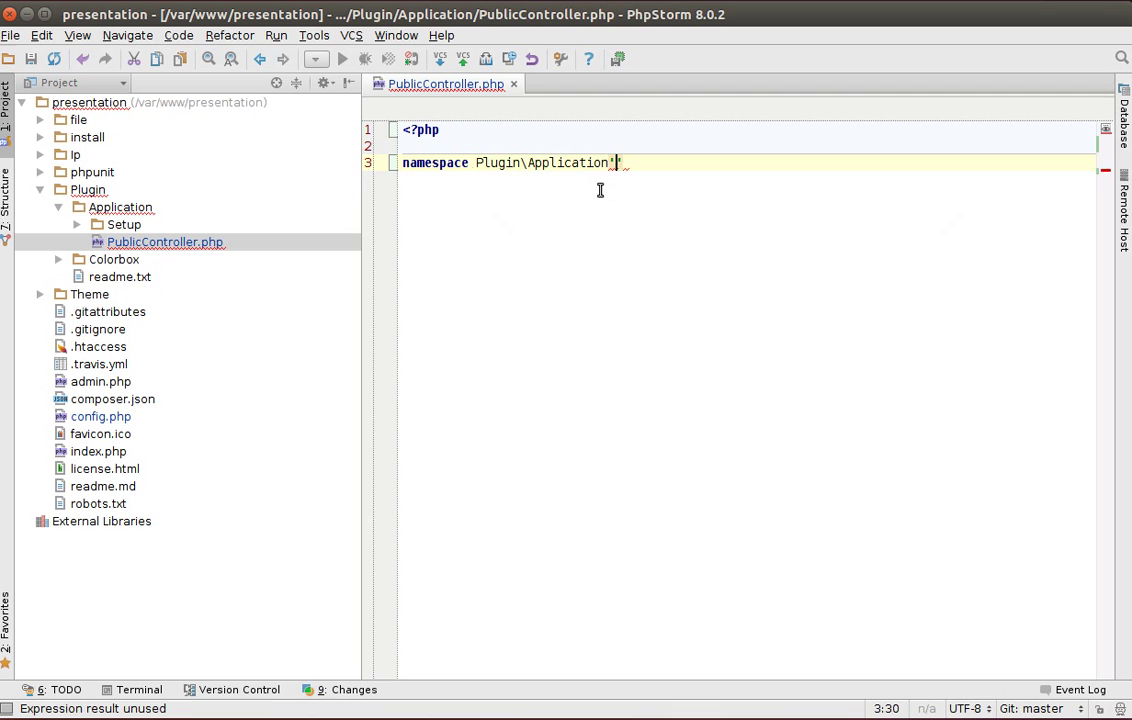
key("BackSpace")
type(";")
Add an empty class PublicController with opening brace
key("Return")
key("Return")
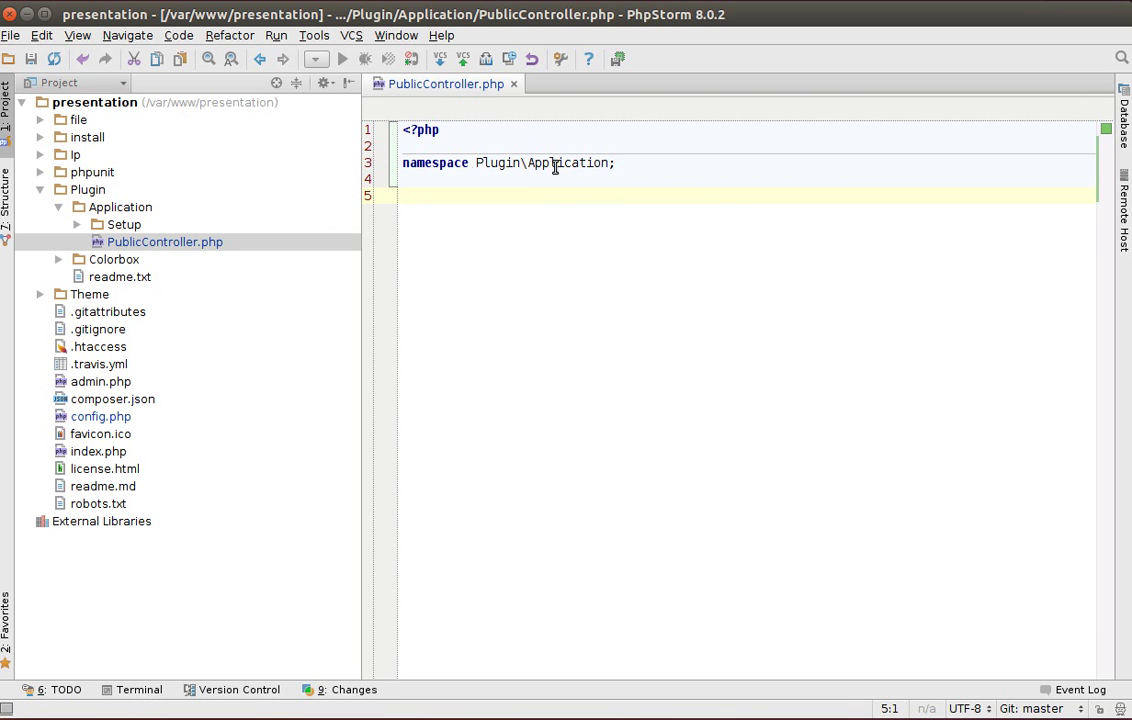
type("class Publ")
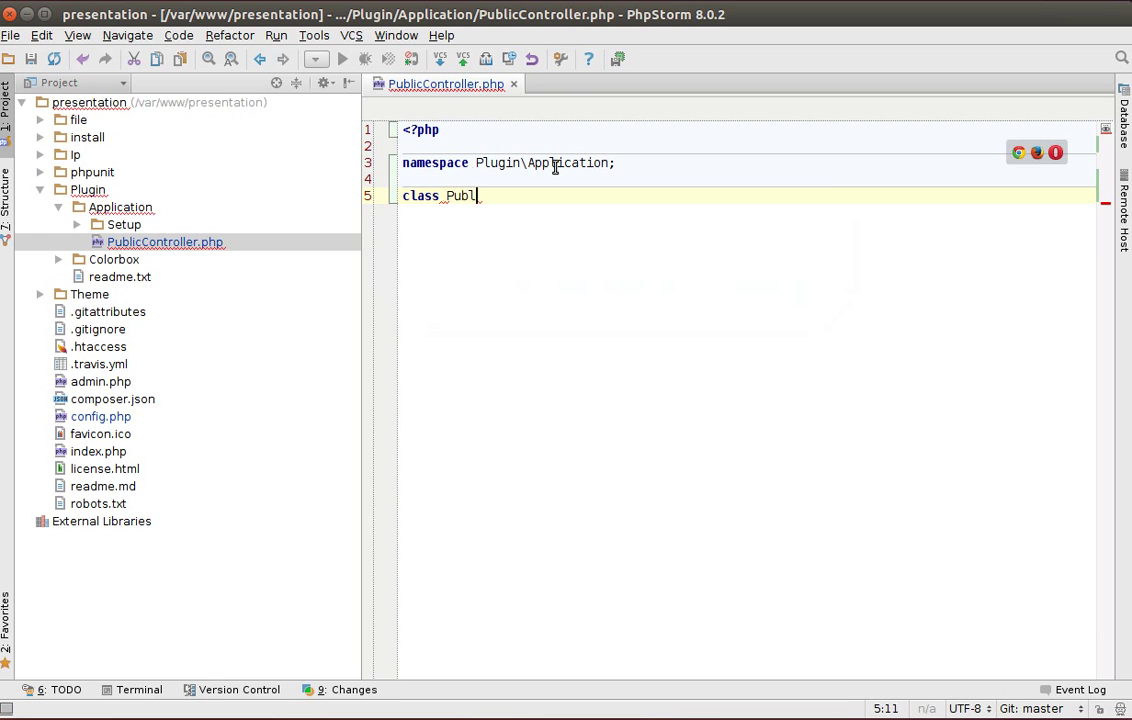
type("icController")
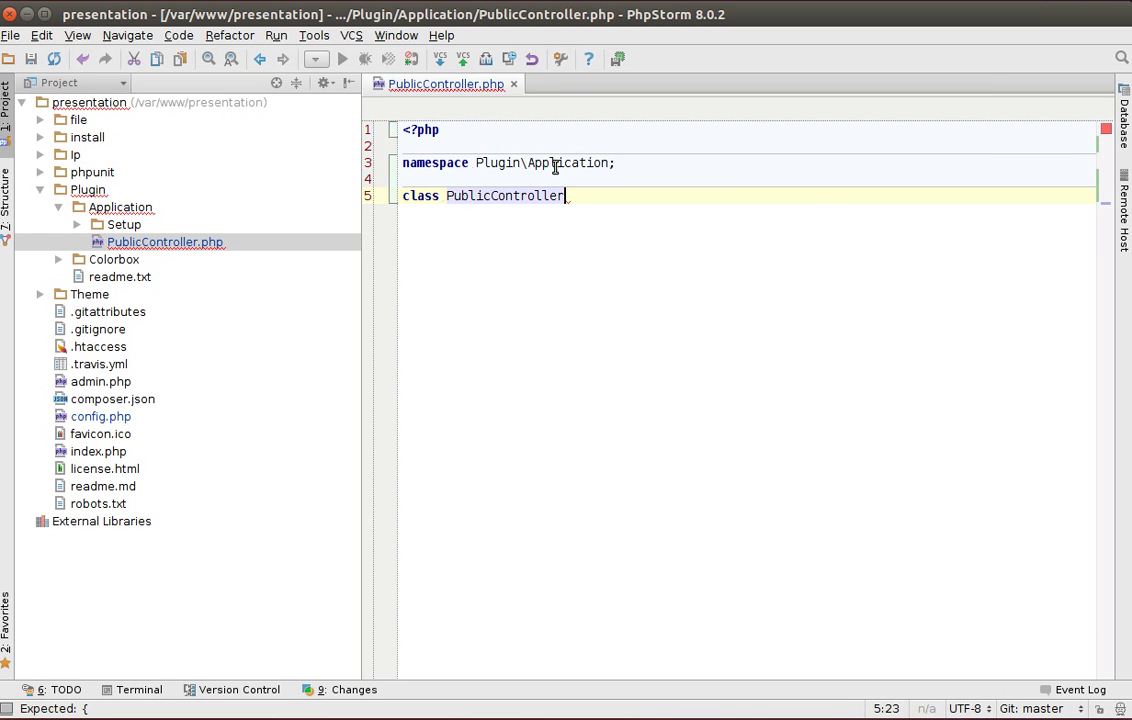
key("Return")
type("{")
key("Return")
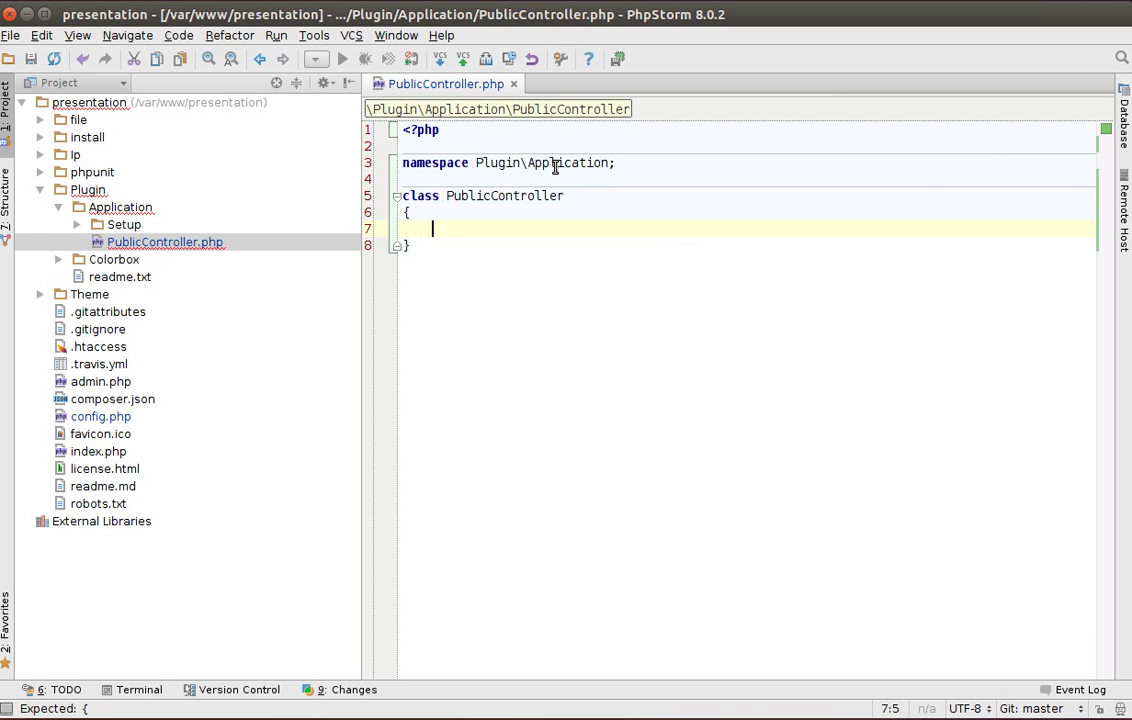
Write a public hello() method that returns "Hello World!!!"
left_click(540, 163)
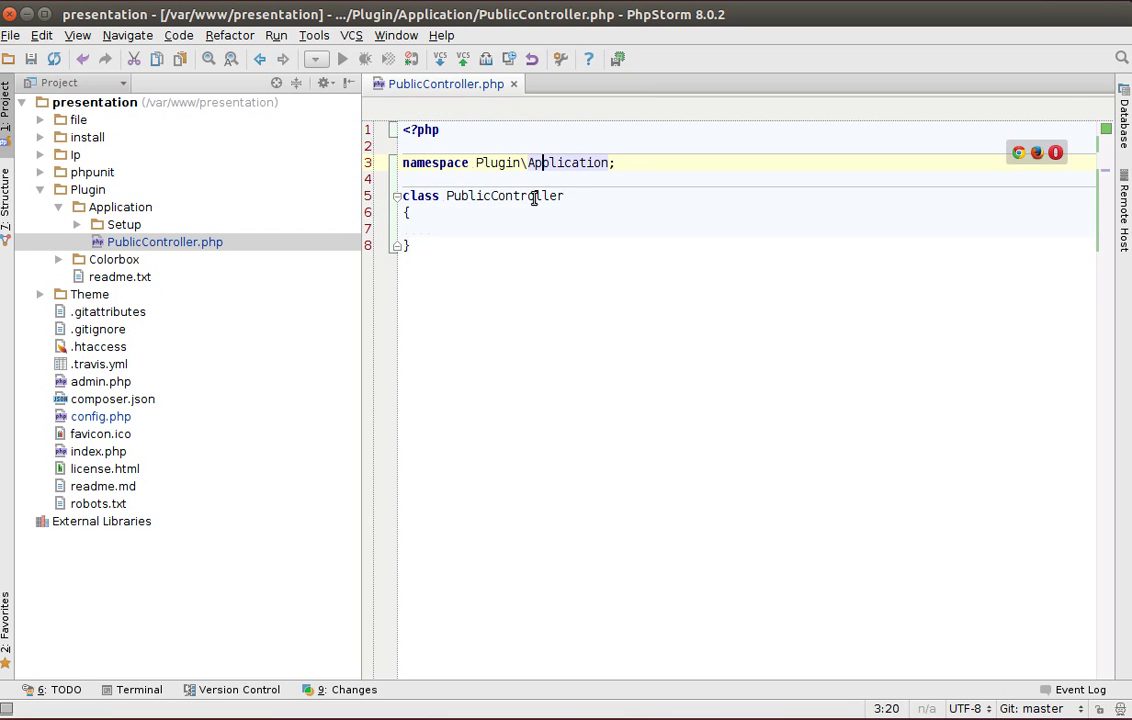
left_click(513, 196)
left_click(445, 229)
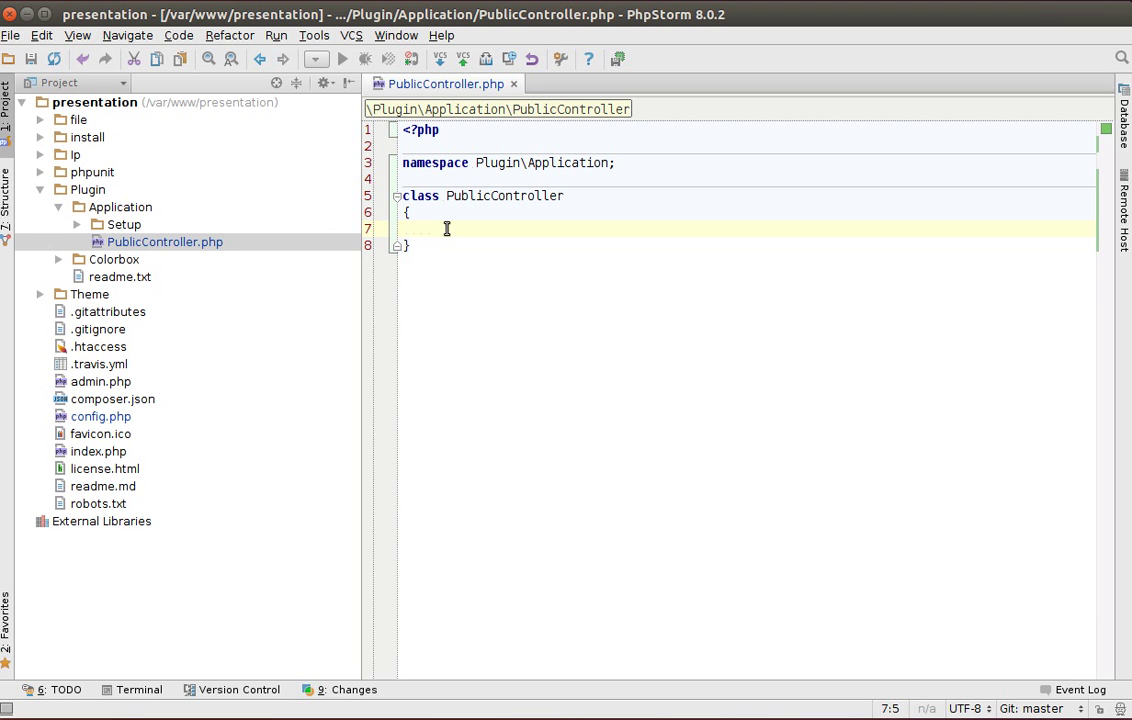
type("public fu")
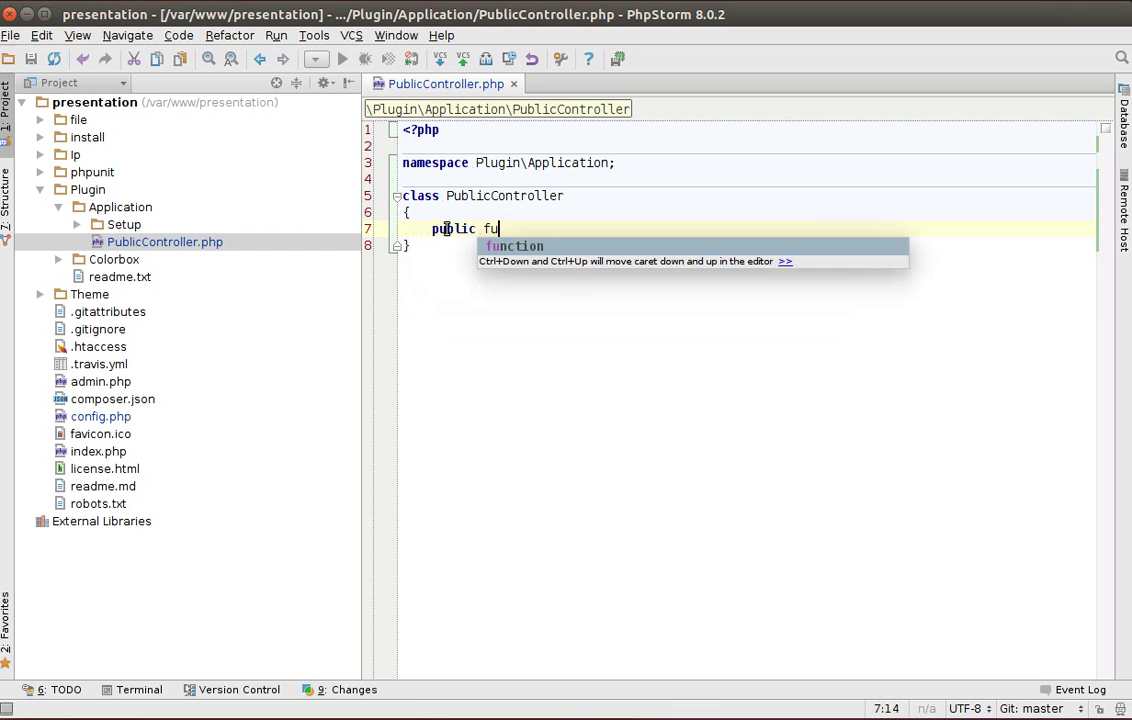
type("nction hello()")
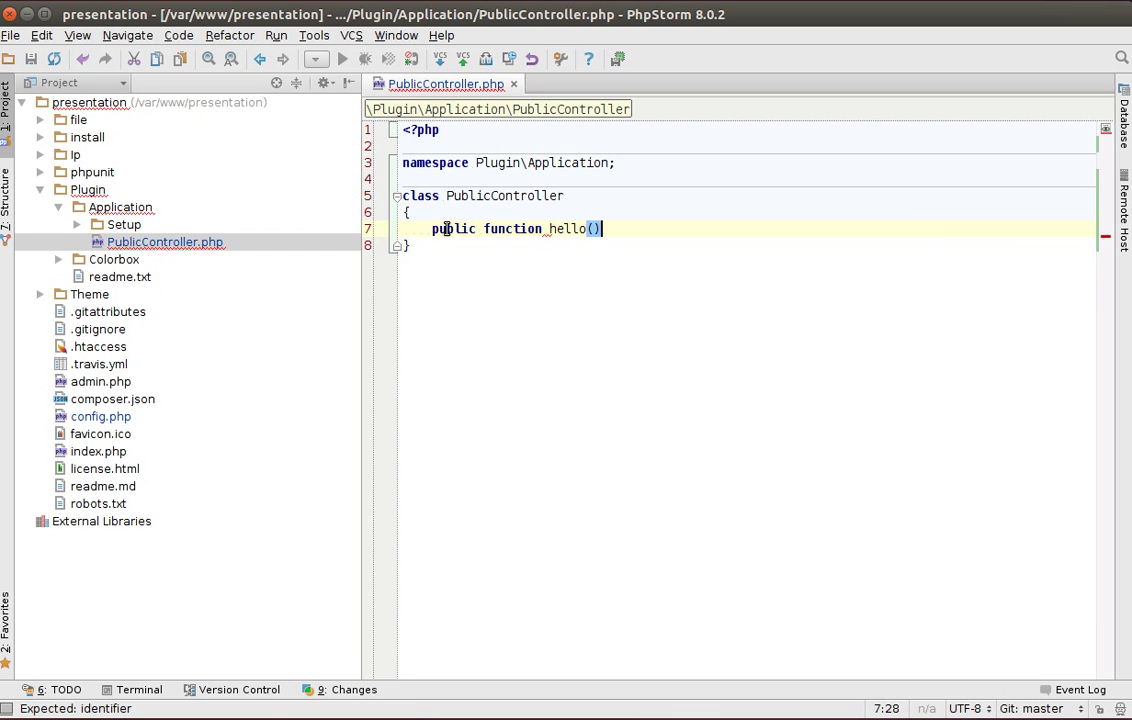
key("Return")
type("{")
key("Return")
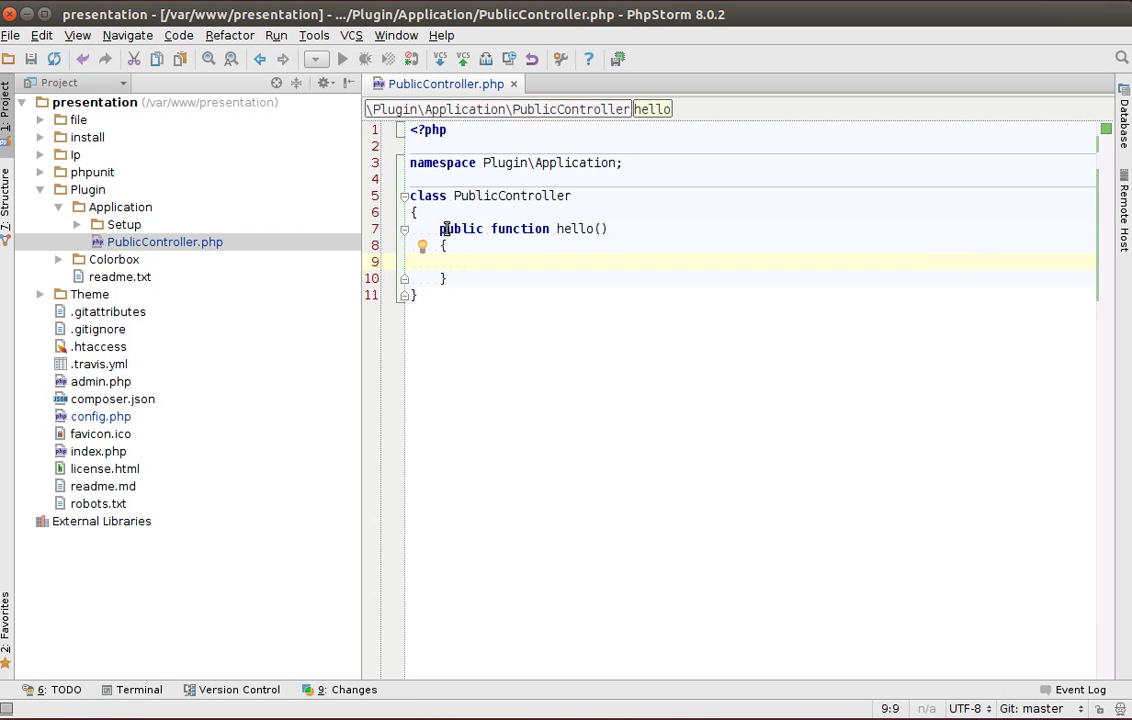
type("retur")
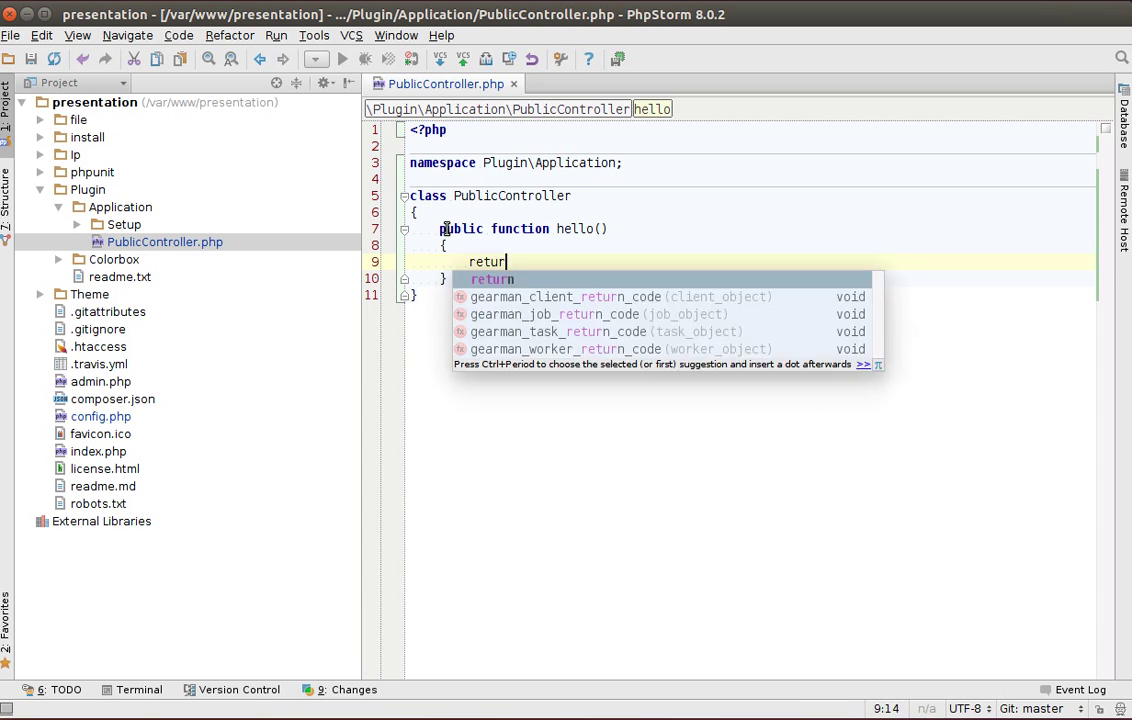
type("n \"Hello Wo")
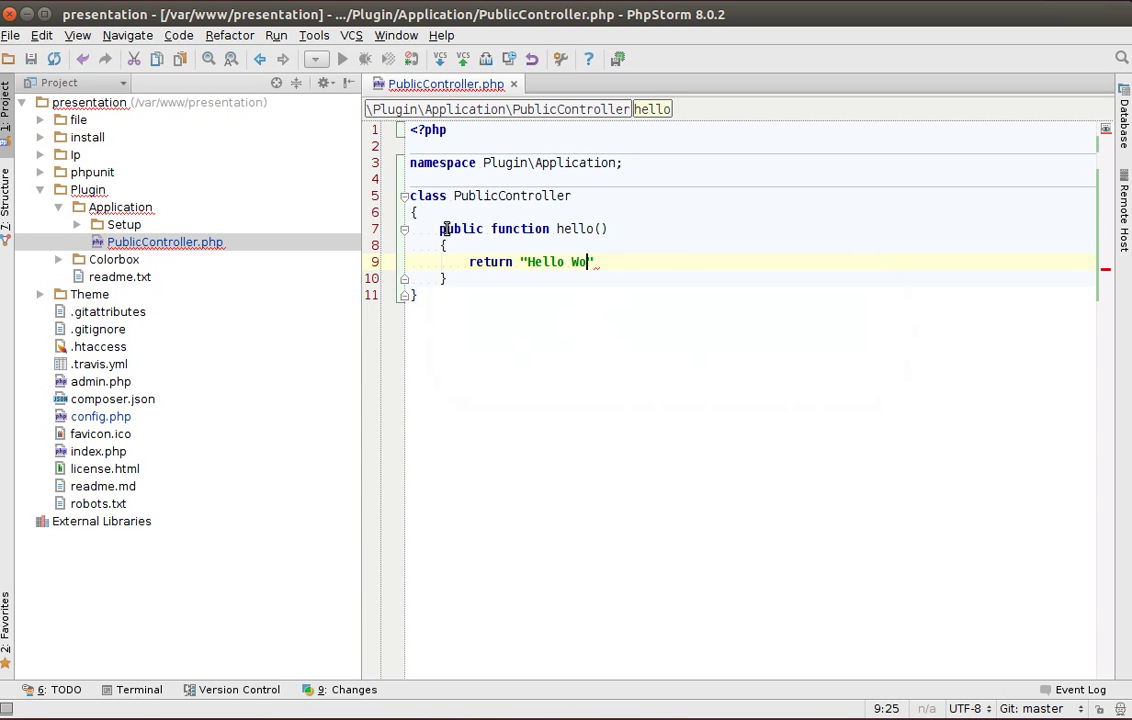
type("rld!!!")
type("\";")
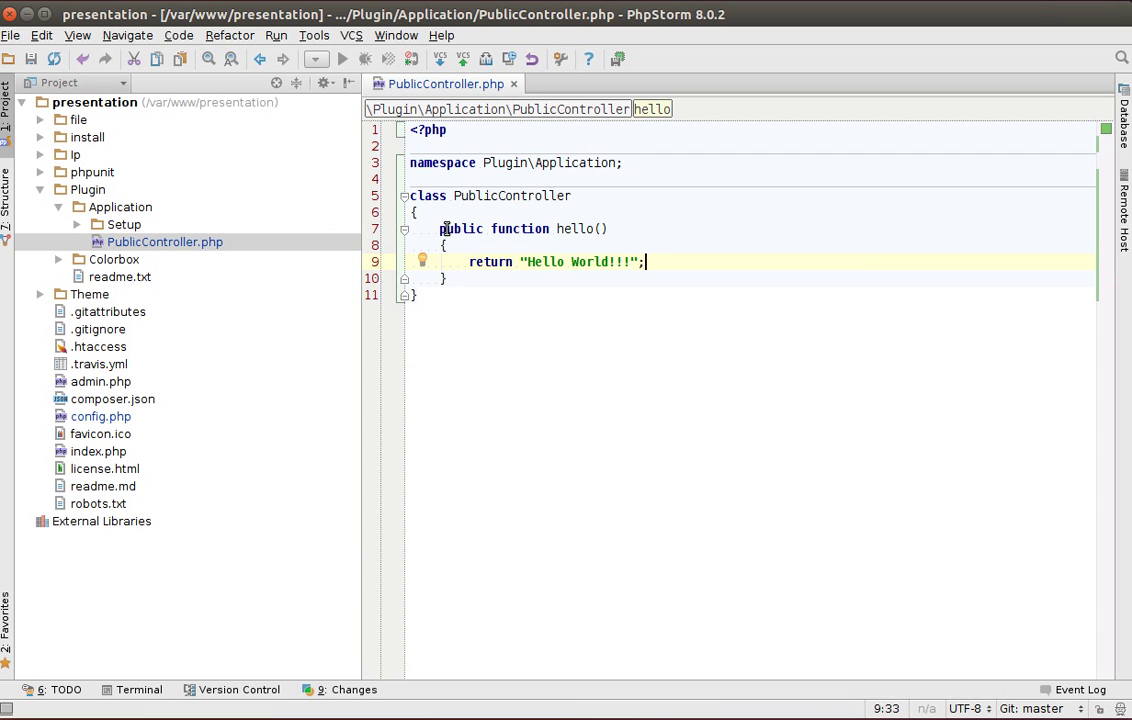
Add a test echo "xxx"; line above the return, then delete it again
key("Up")
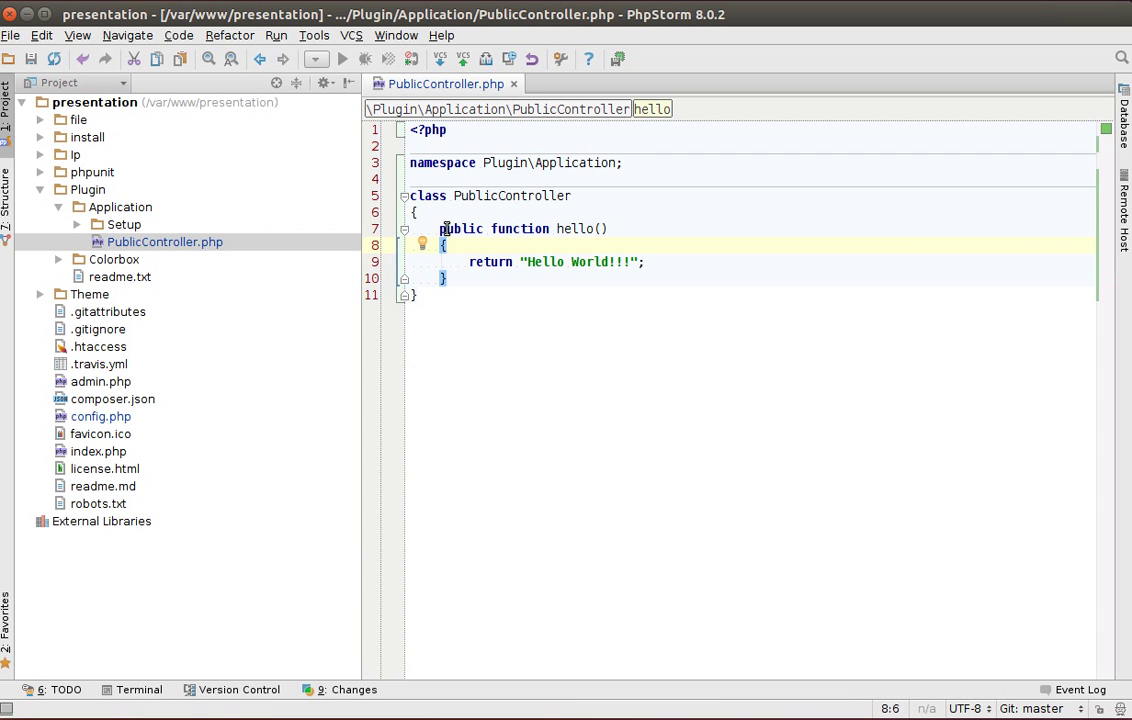
key("Return")
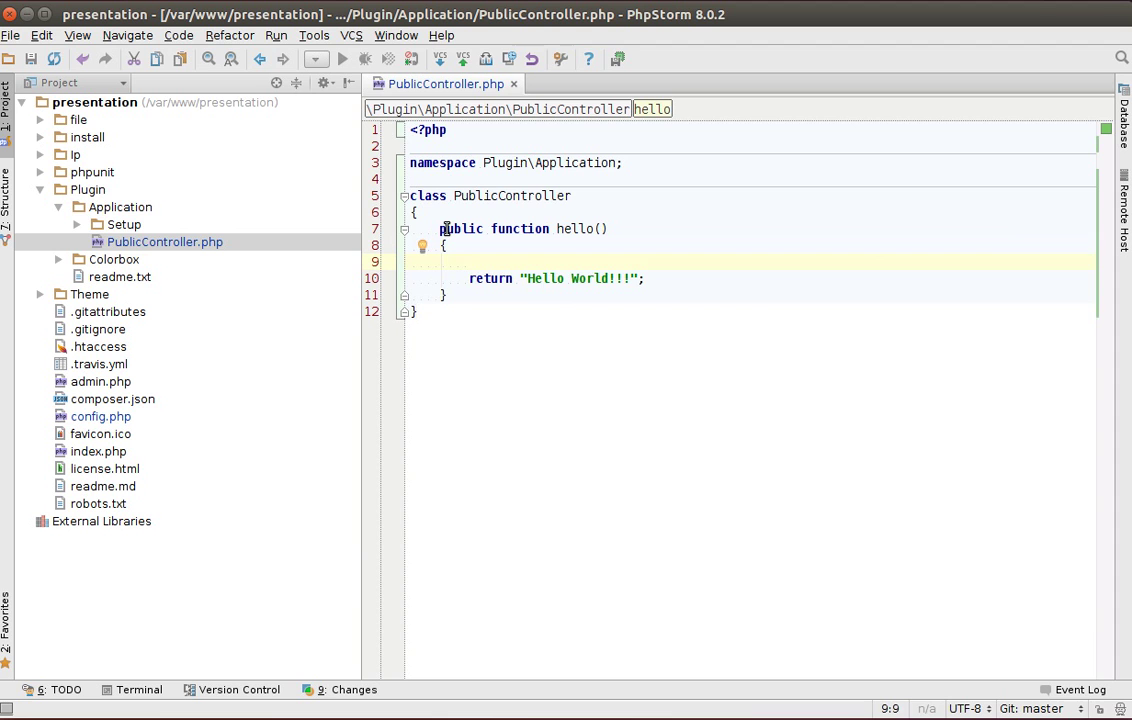
type("echo \"")
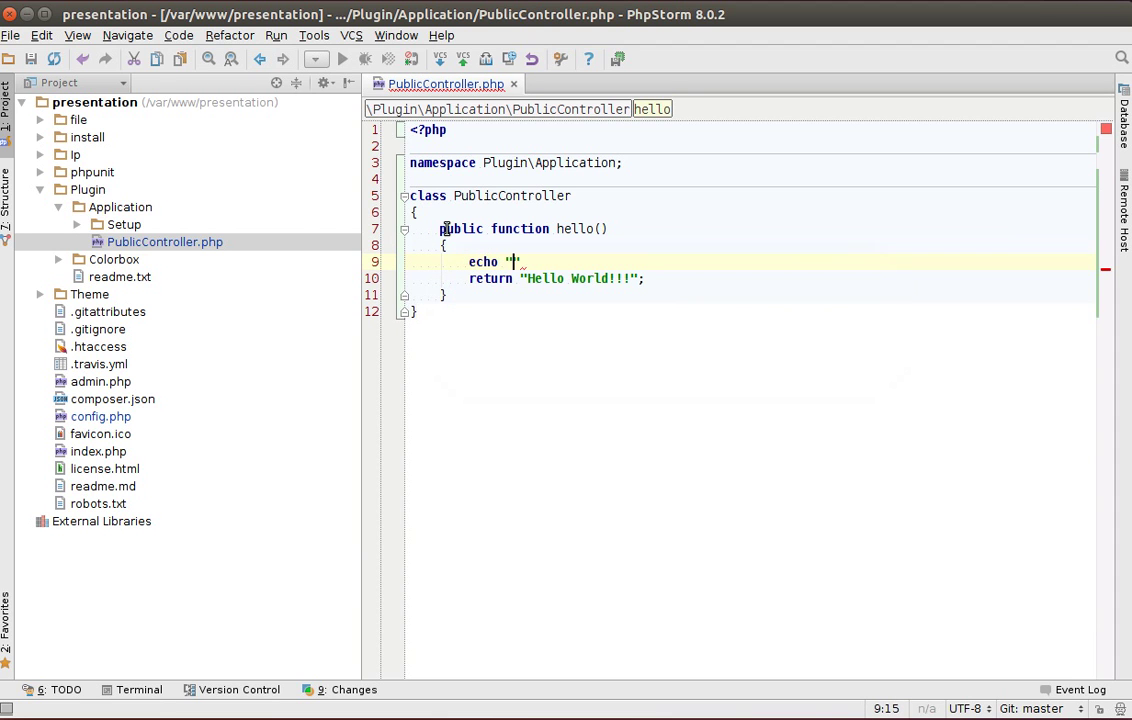
type("xxx\";")
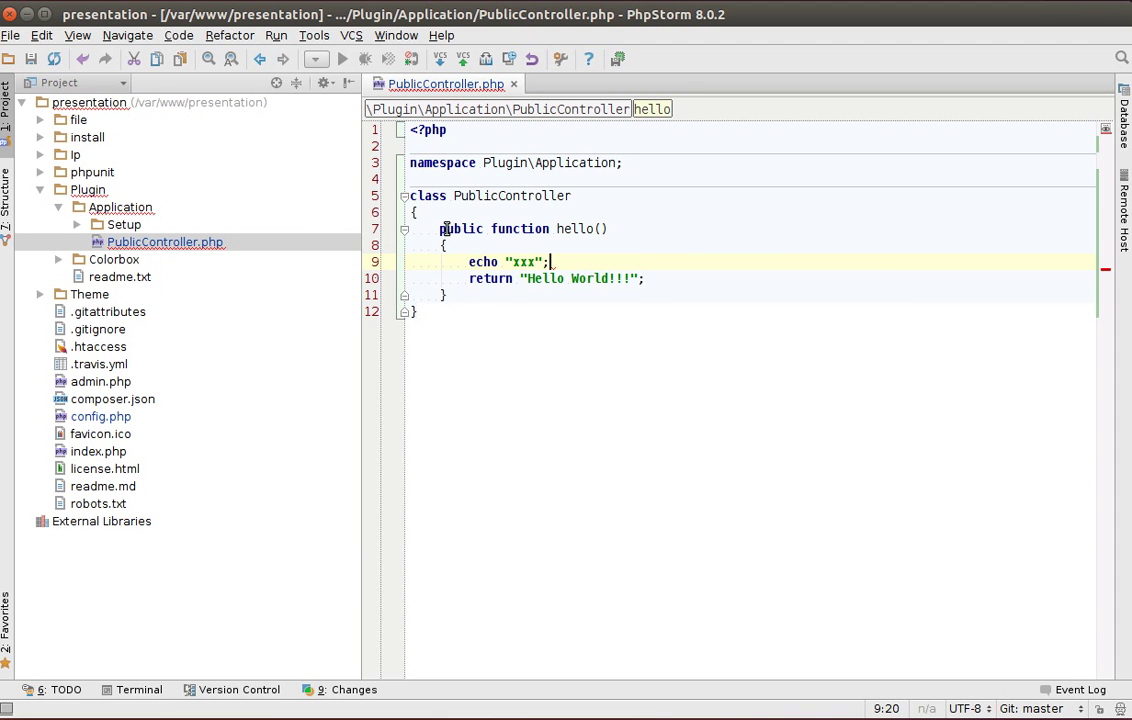
key("shift+Home")
key("Delete")
key("Delete")
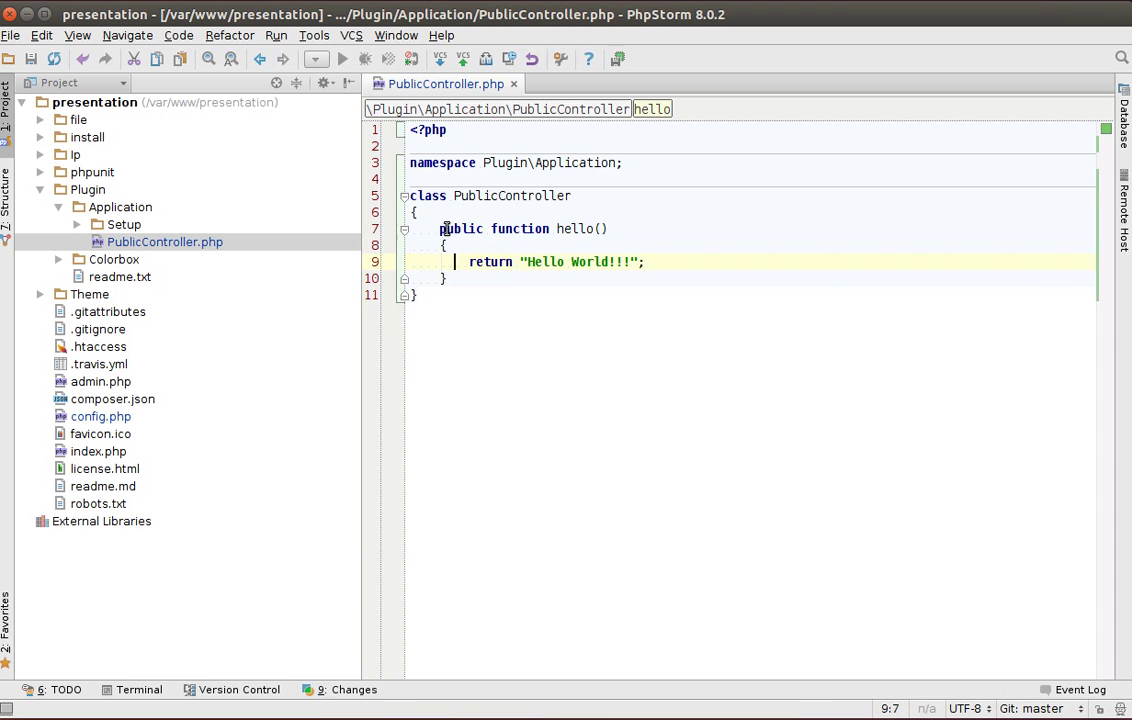
key("Right")
key("Right")
key("Left")
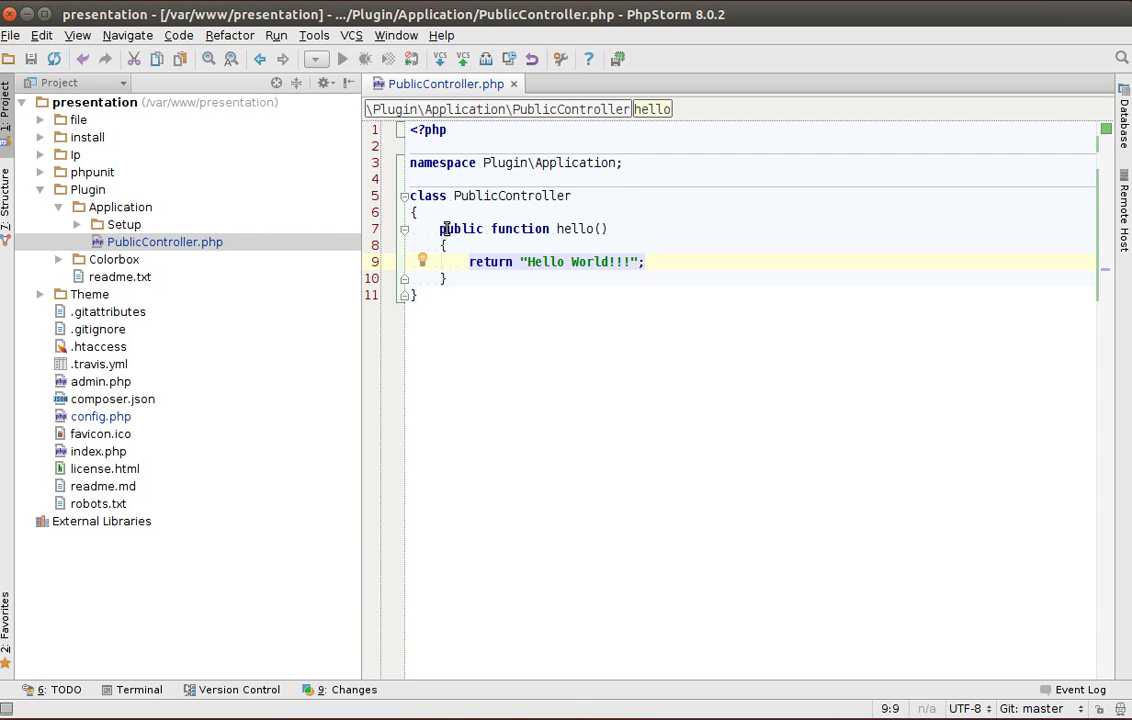
key("Right")
key("Right")
key("End")
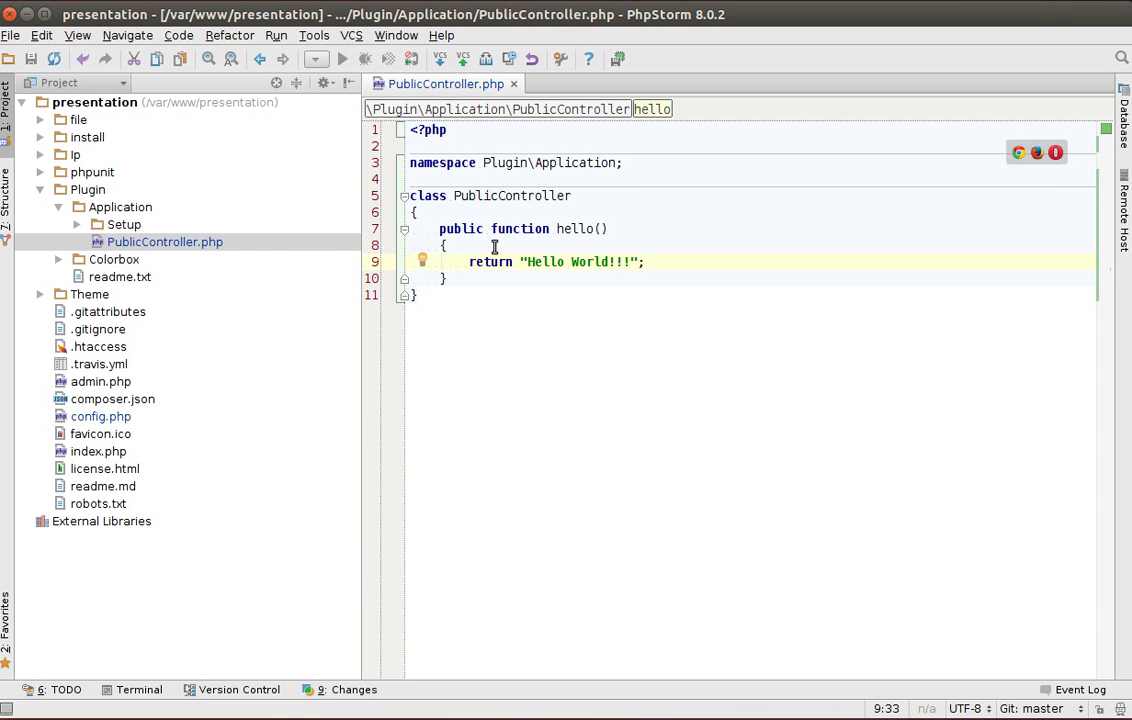
key("alt+Tab")
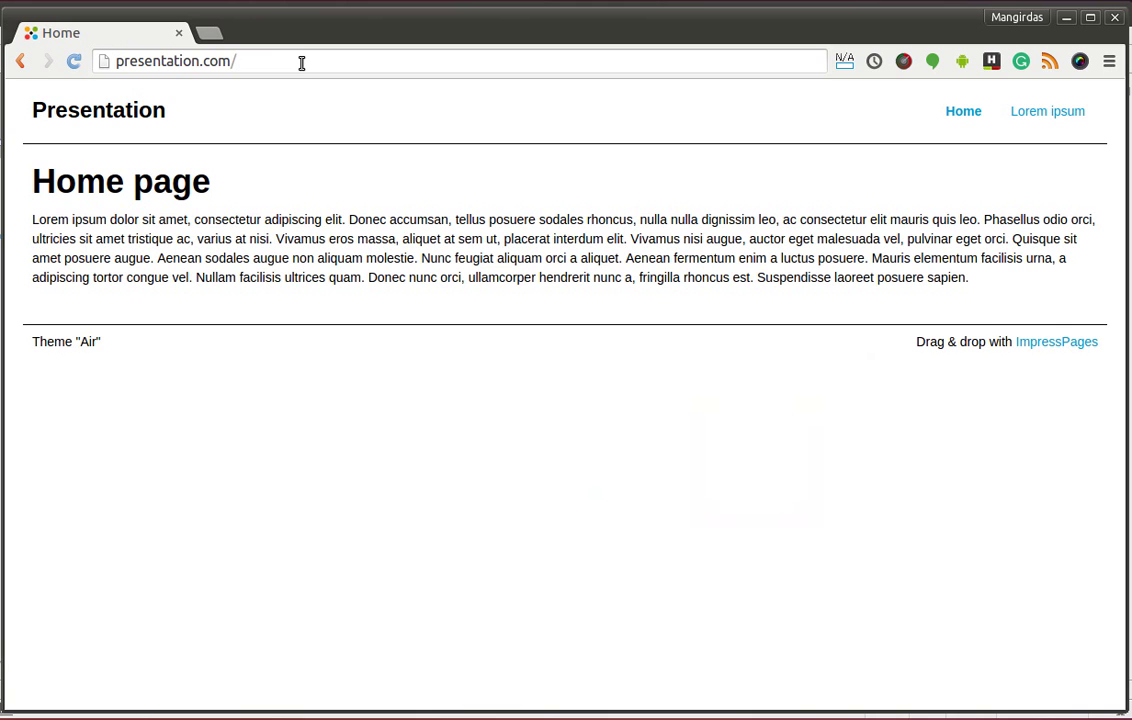
Load presentation.com/?pa=Application.hello in Chrome to show "Hello World!!!"
type("?p")
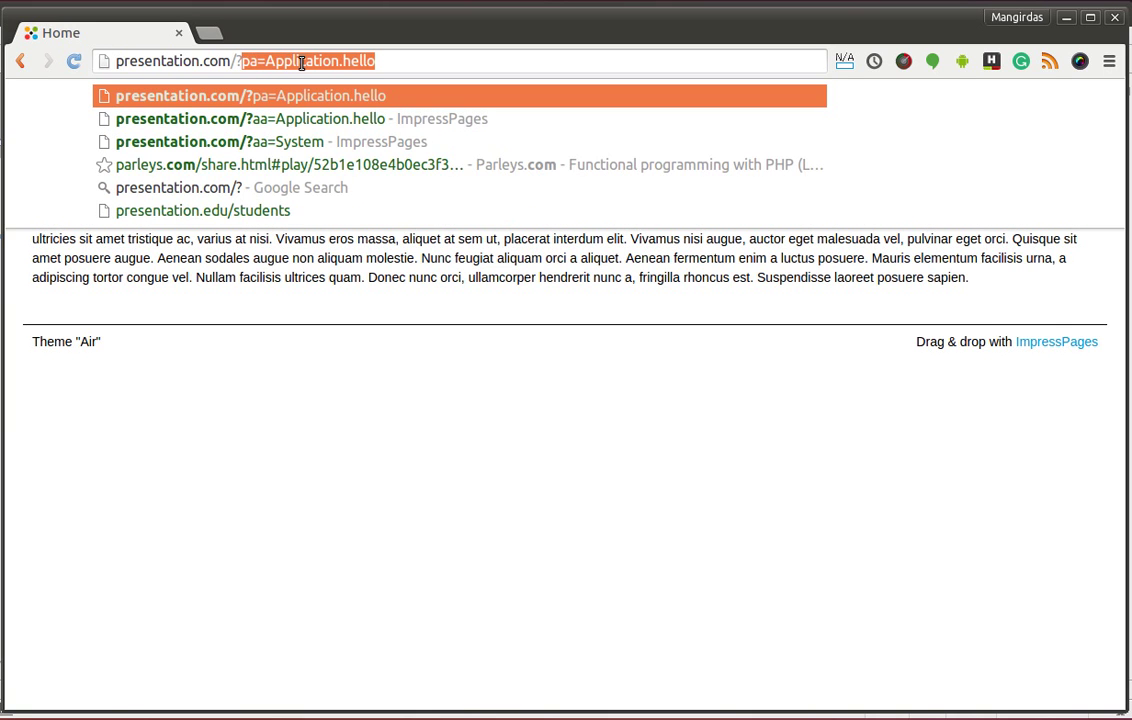
type("a")
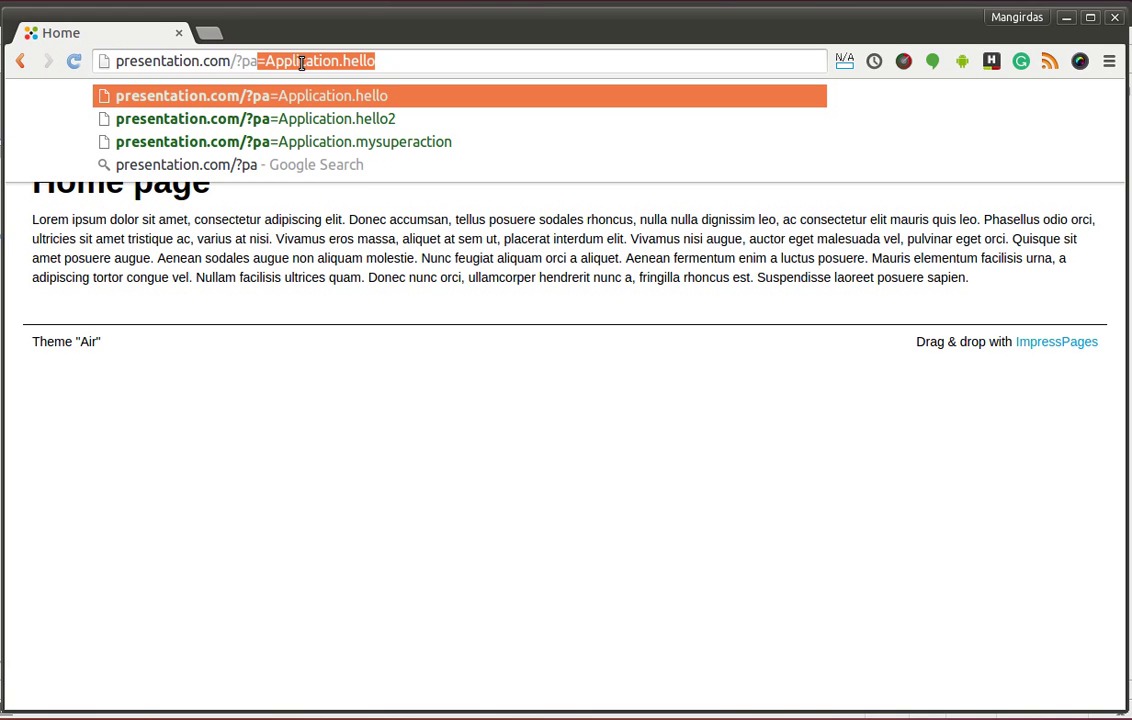
type("=")
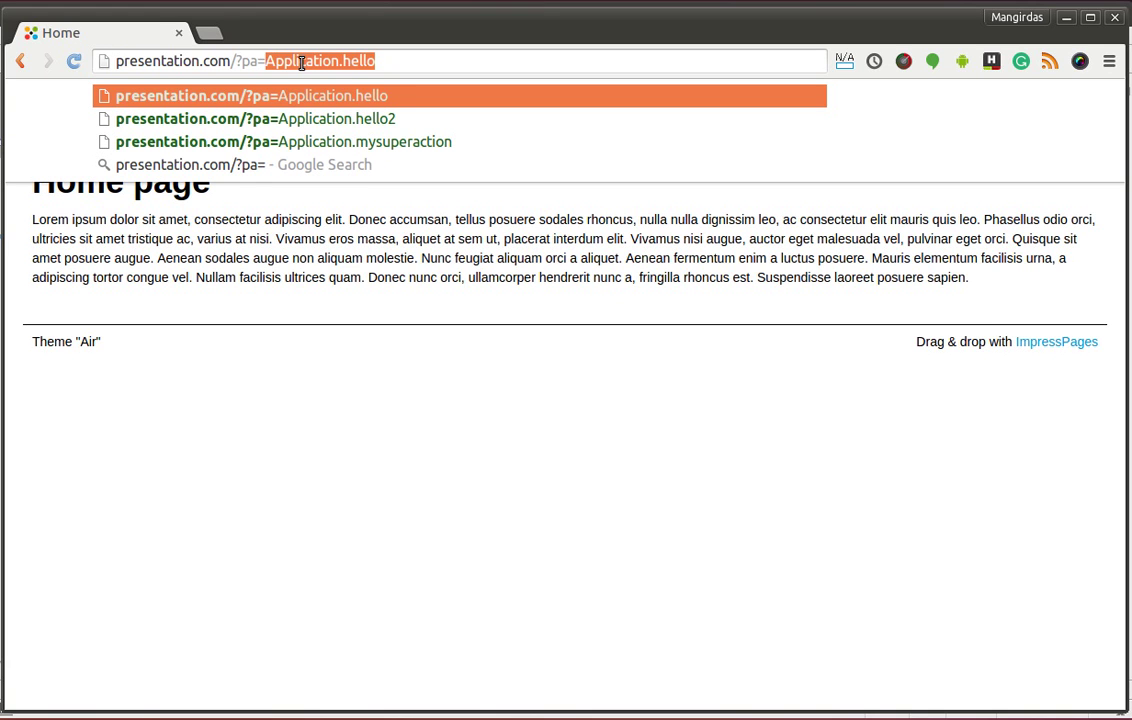
left_click(301, 62)
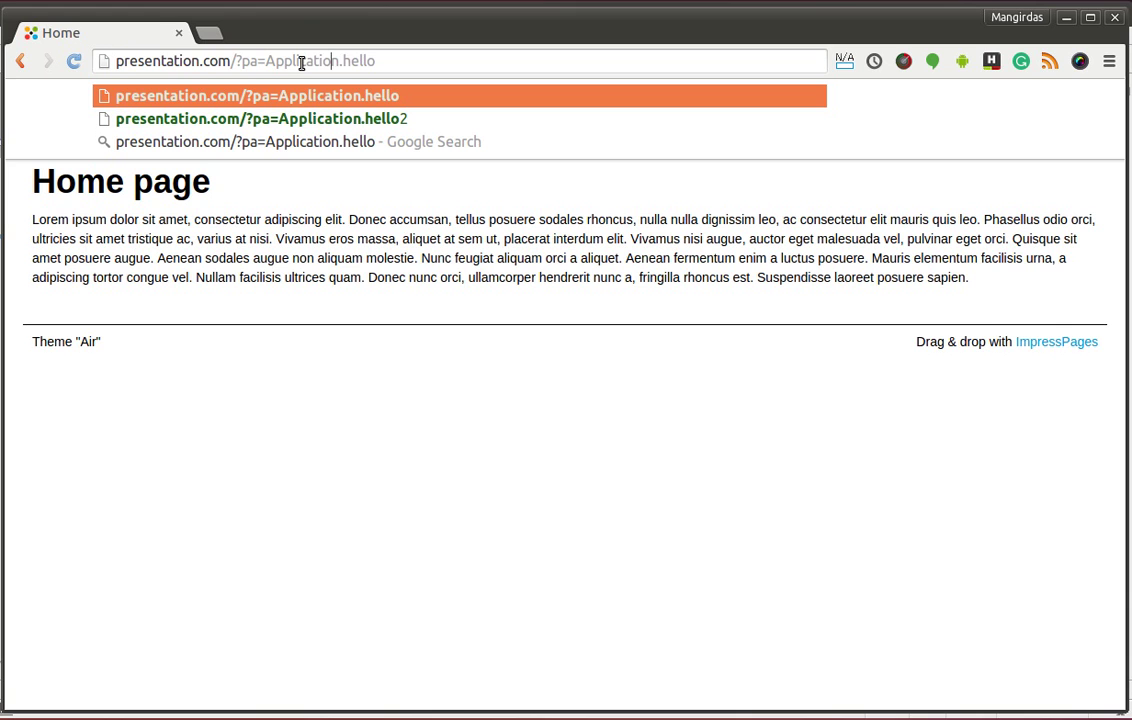
key("Right")
key("Return")
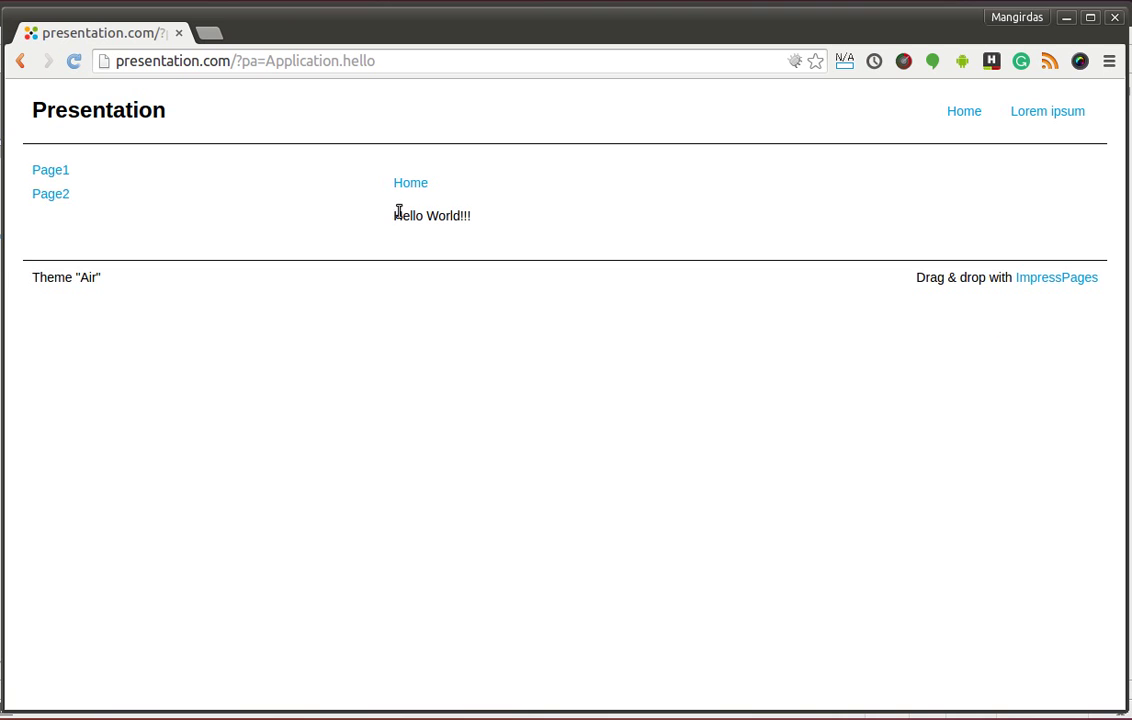
Highlight the ?pa=Application.hello route part of the address, then return to PhpStorm
left_click_drag(400, 216, 445, 216)
left_click(474, 222)
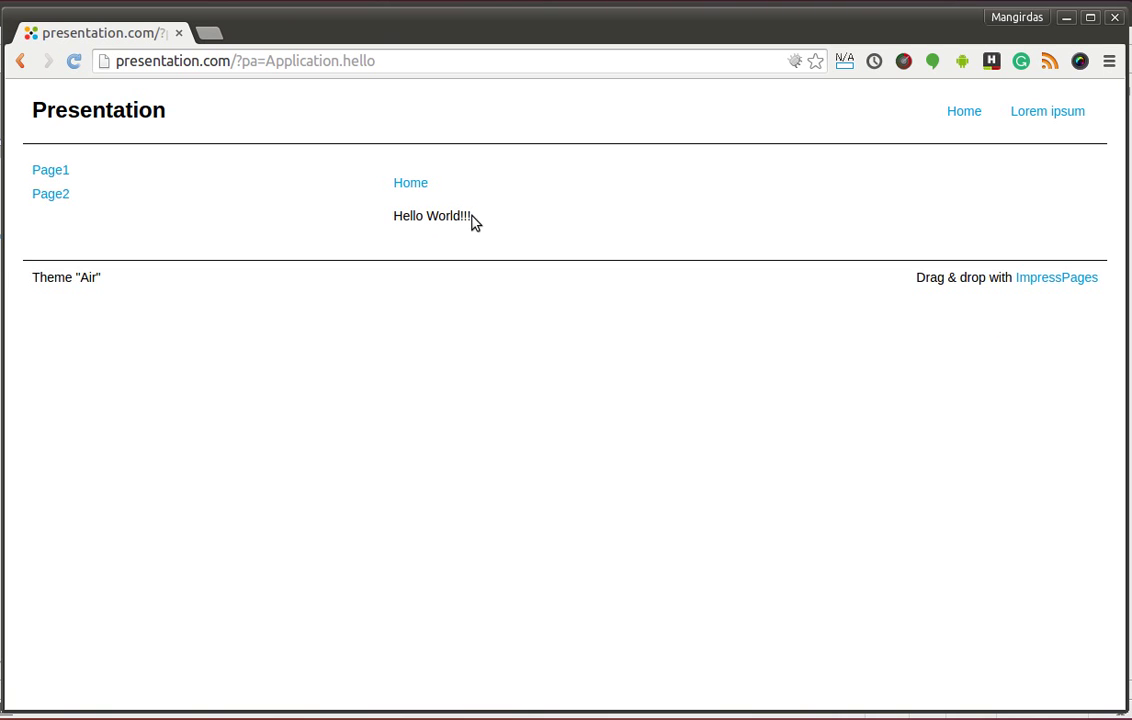
mouse_move(237, 61)
left_mouse_down()
mouse_move(381, 63)
mouse_move(235, 56)
mouse_move(313, 60)
left_mouse_up()
left_click(237, 58)
left_click(313, 61)
left_click_drag(236, 61, 405, 61)
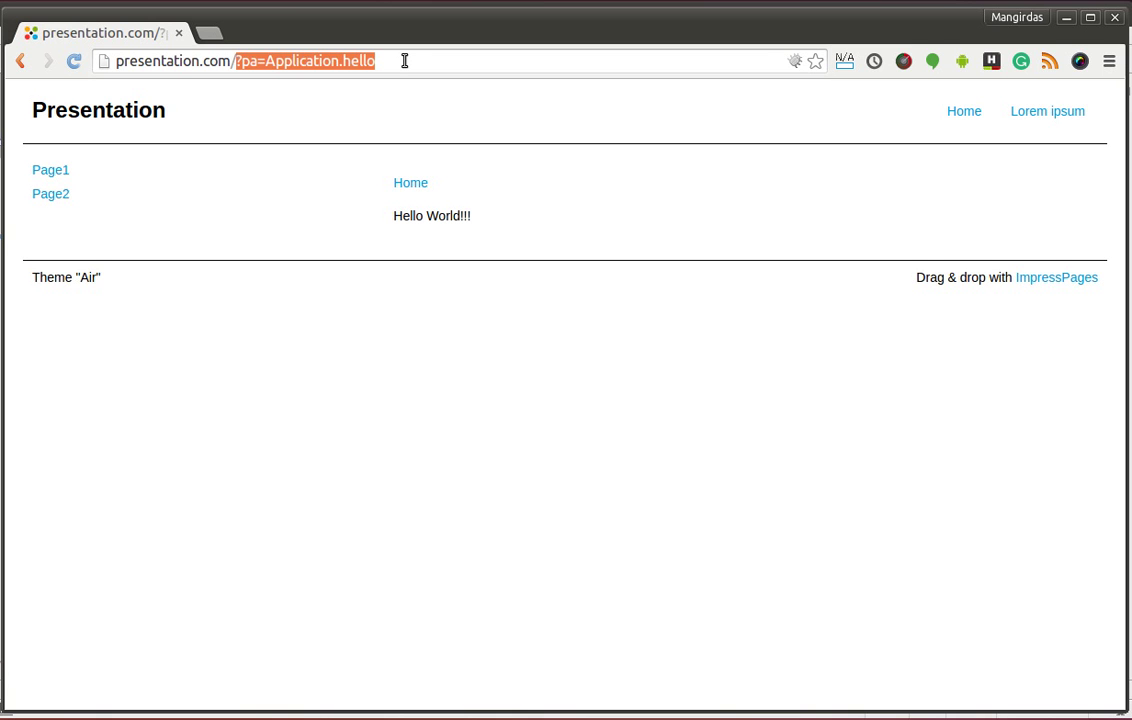
left_click_drag(235, 61, 316, 62)
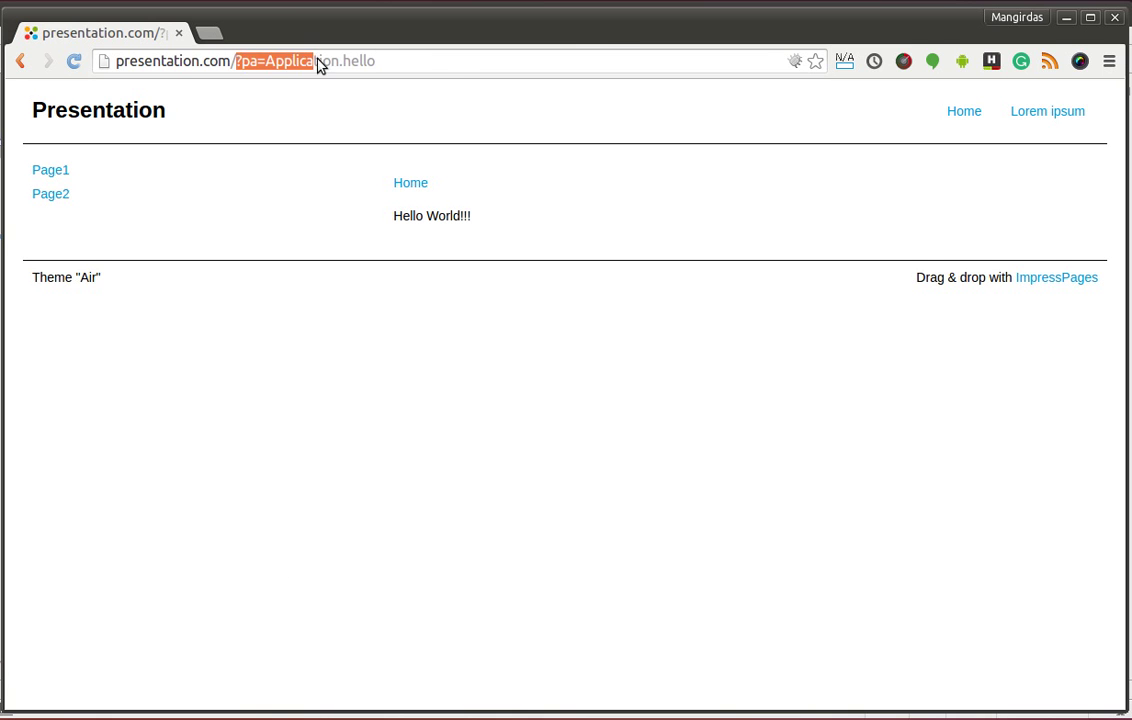
key("alt+Tab")
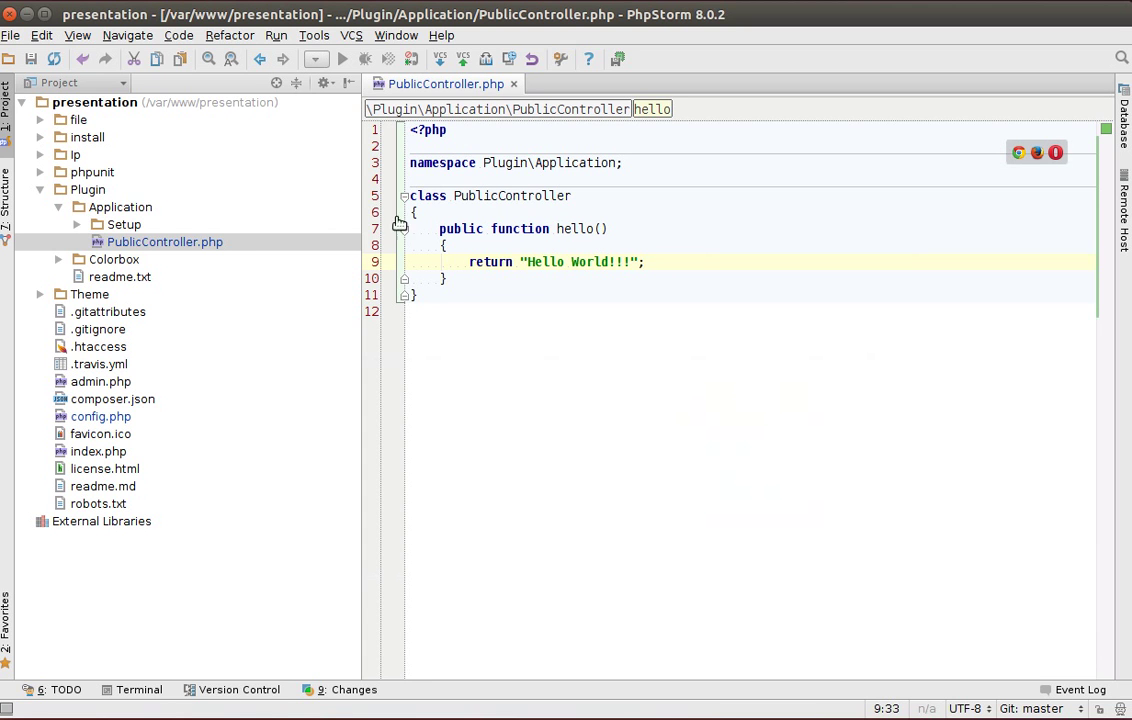
Create a new routes.php file in the Application folder
right_click(134, 207)
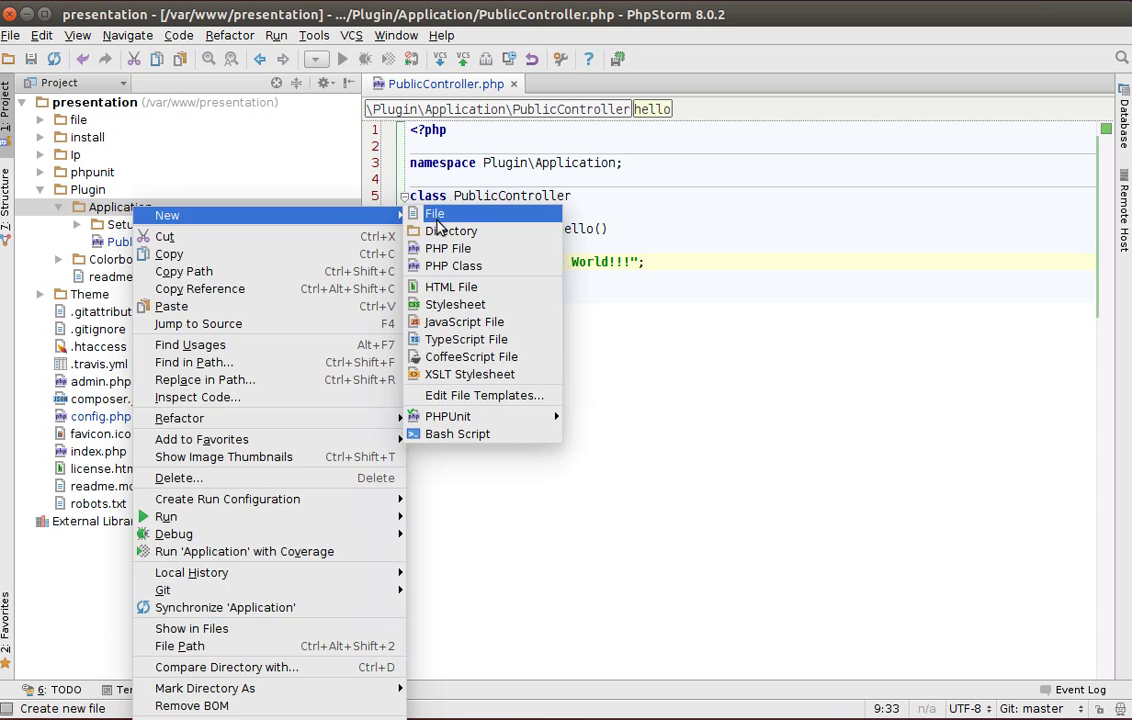
left_click(436, 213)
type("ro")
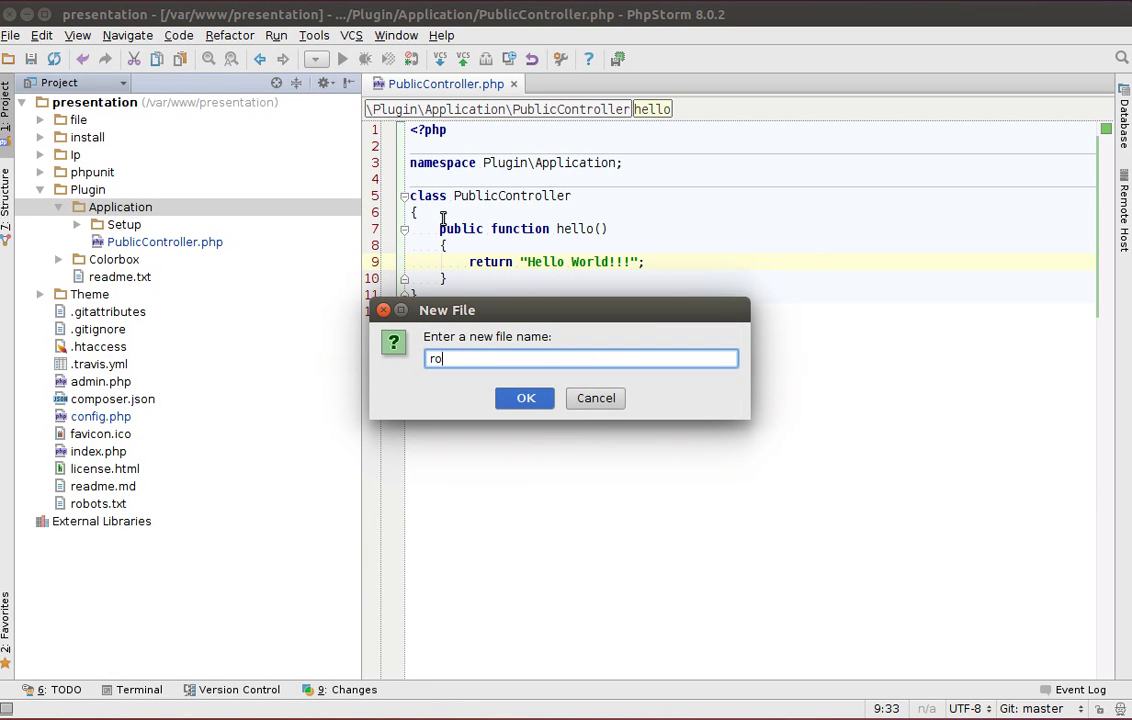
type("utes.php")
key("Return")
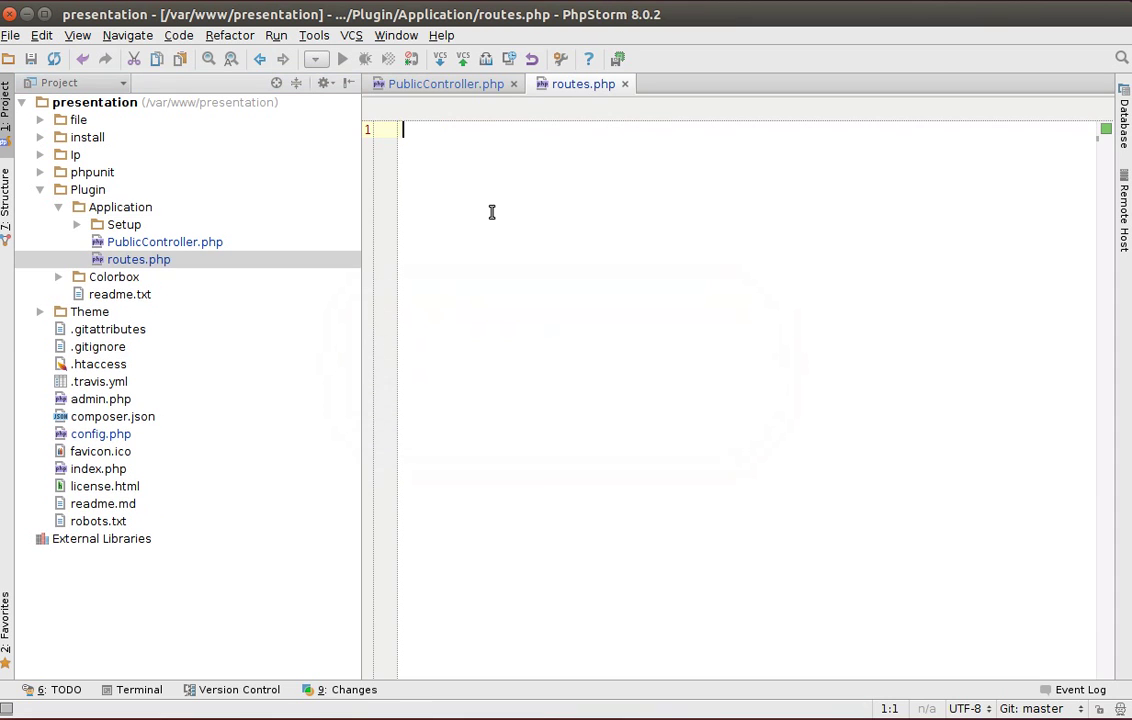
Type the <?php tag and start a $routes['hello' entry
type("<?php")
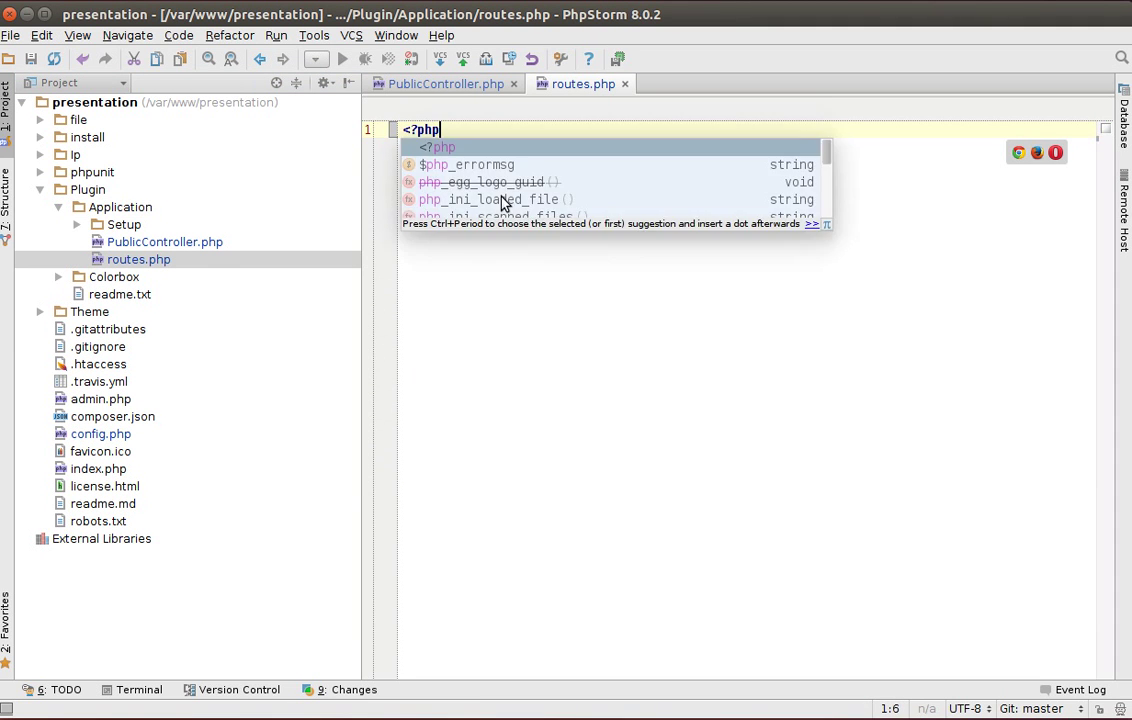
key("Return")
key("Return")
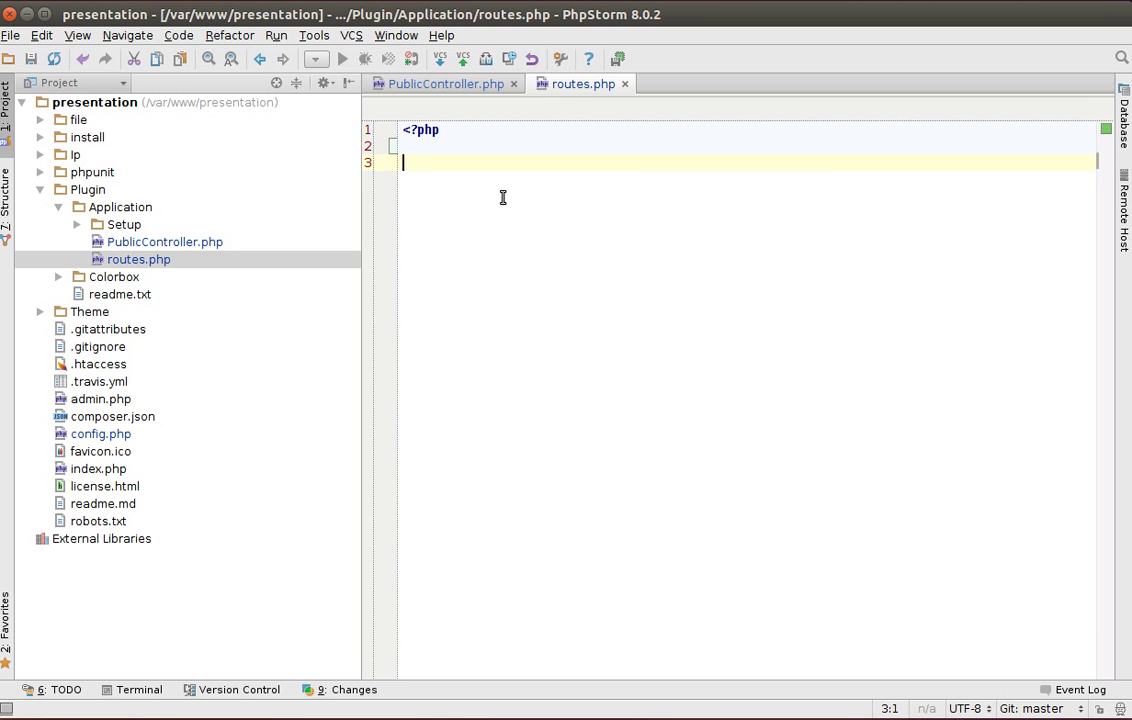
type("$routes")
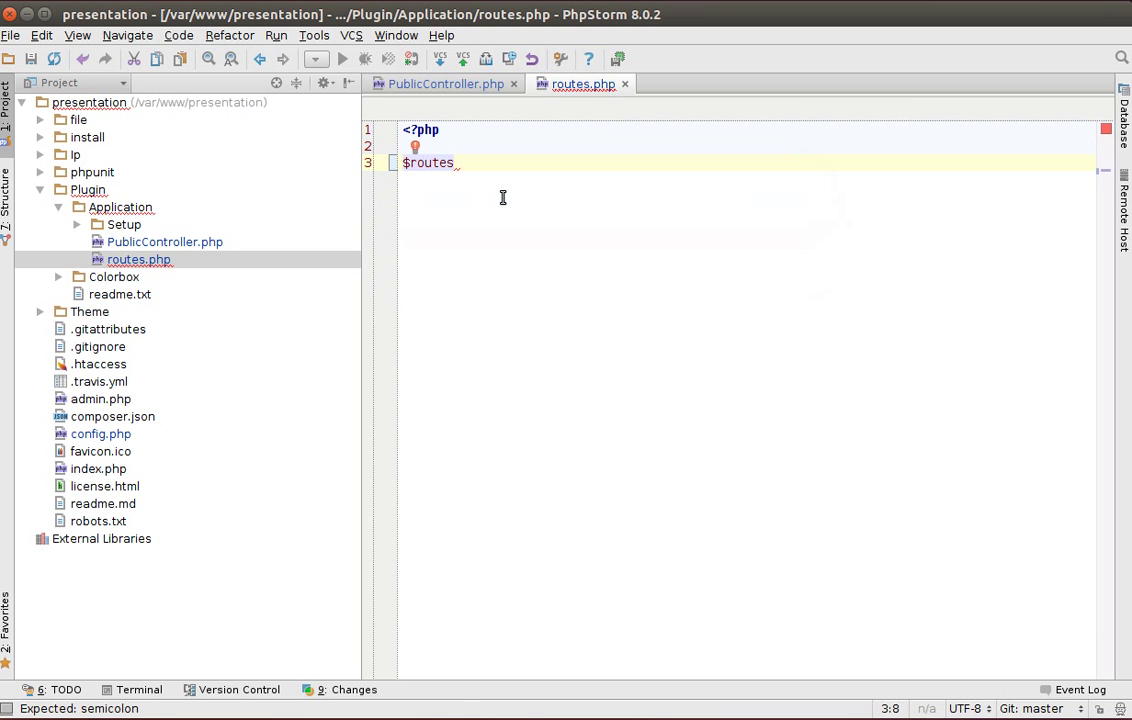
type("[")
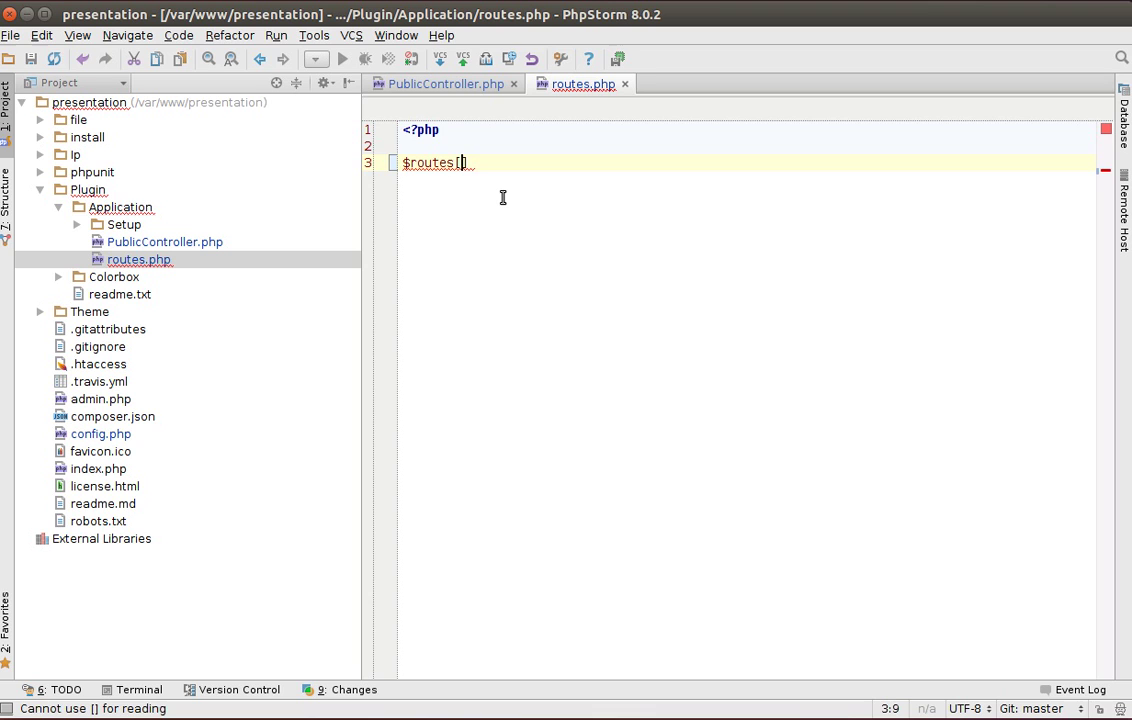
type("'")
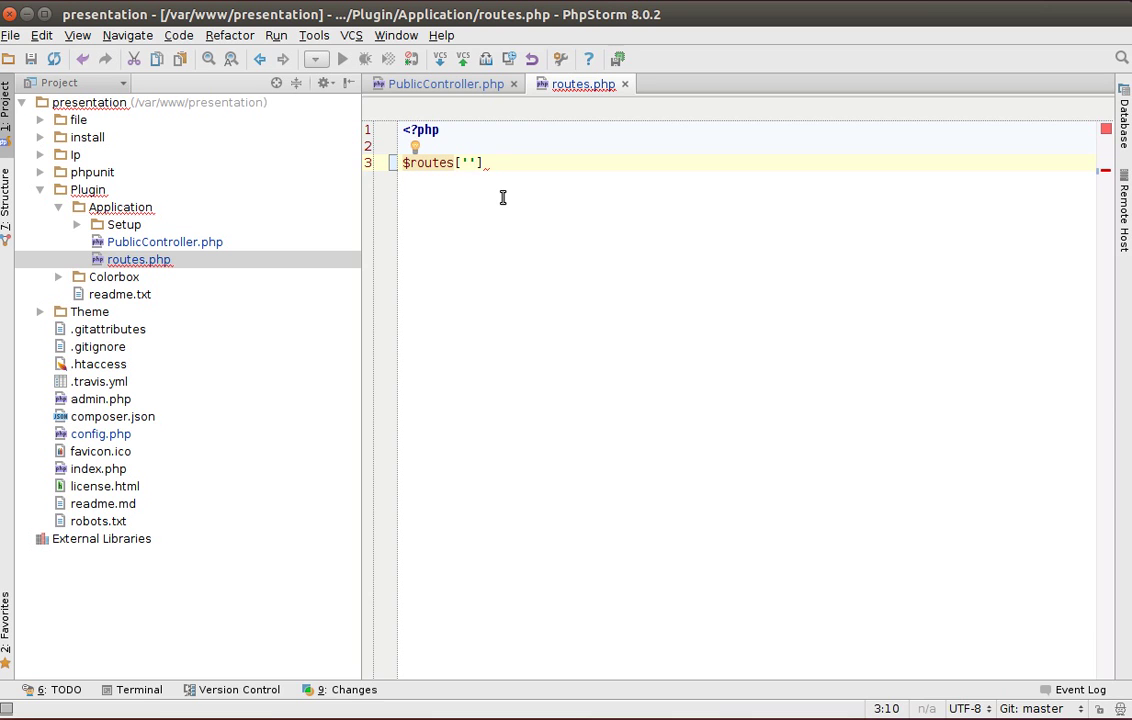
type("hello")
key("Up")
key("Down")
Add a temporary example.com/hello line above the route, then delete it
key("Up")
key("Return")
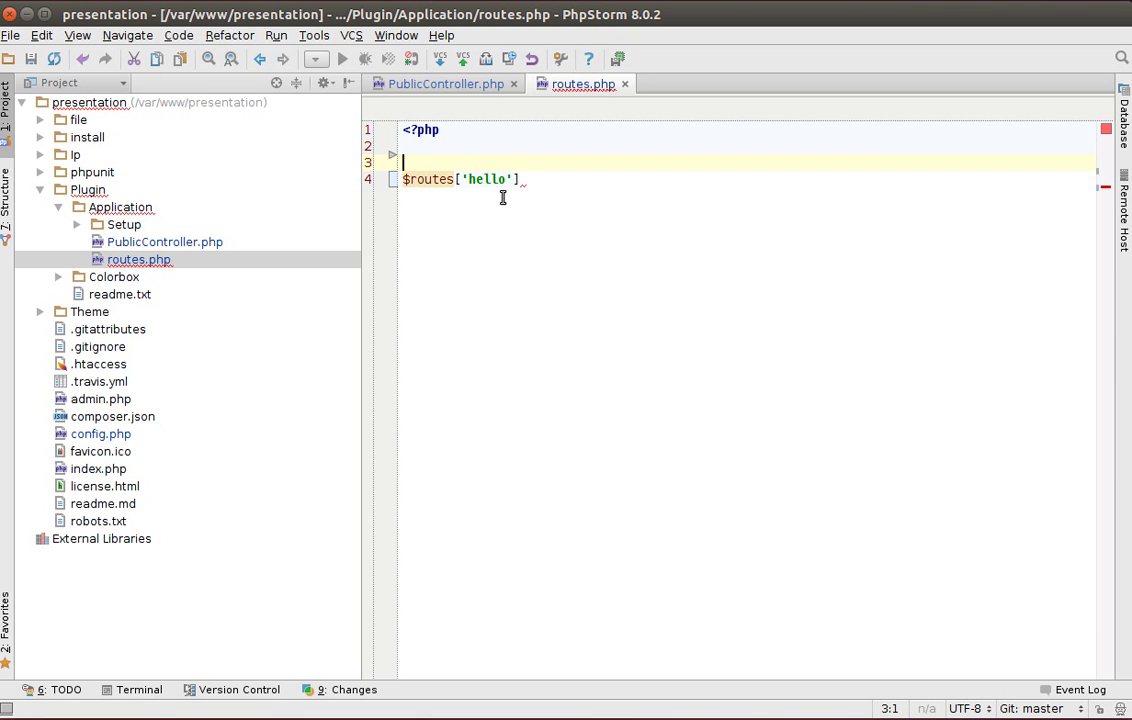
type("ex")
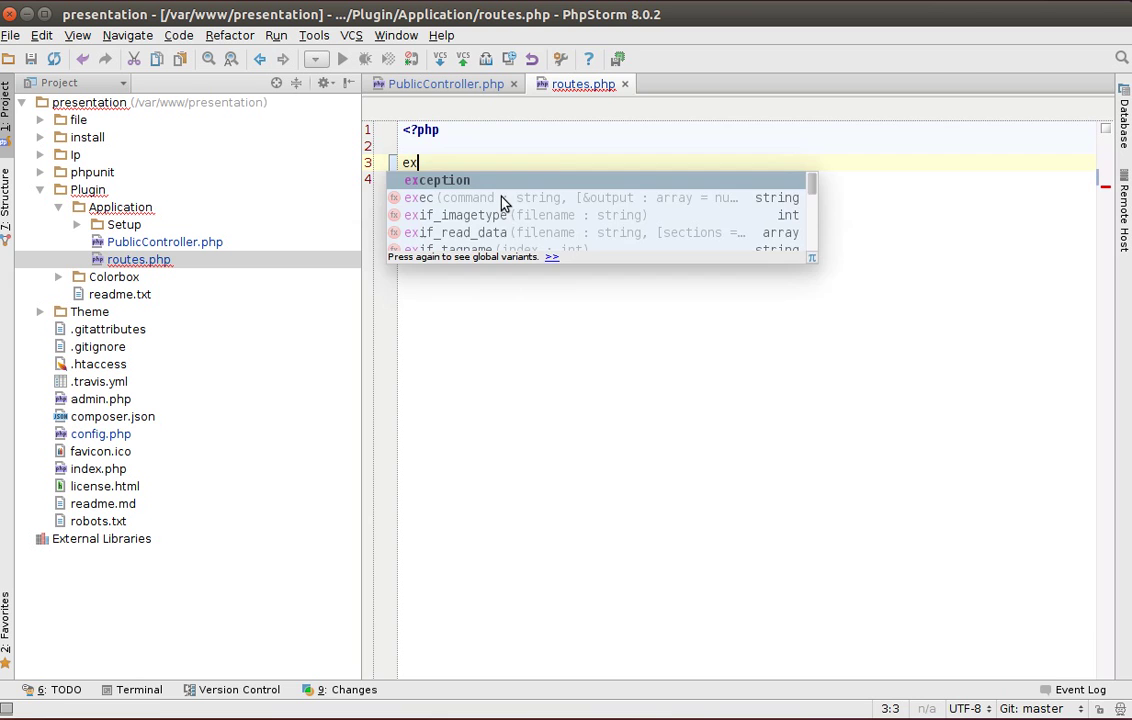
type("ample.com/")
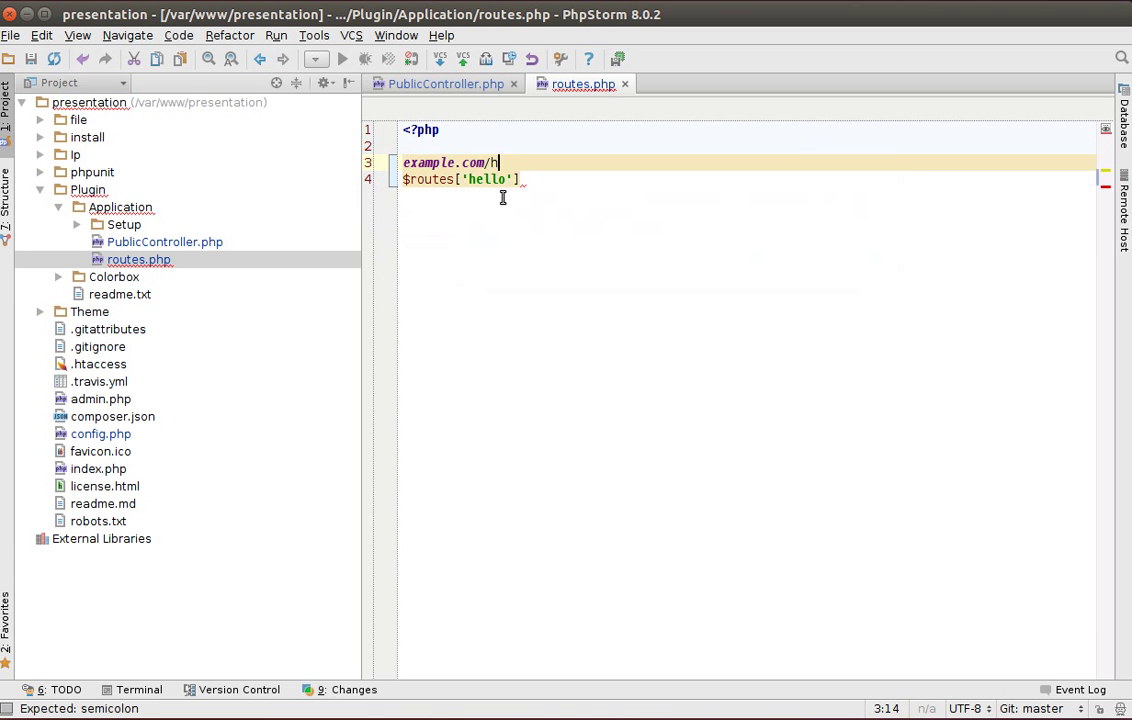
type("hello")
key("Escape")
key("shift+Home")
key("Delete")
key("Down")
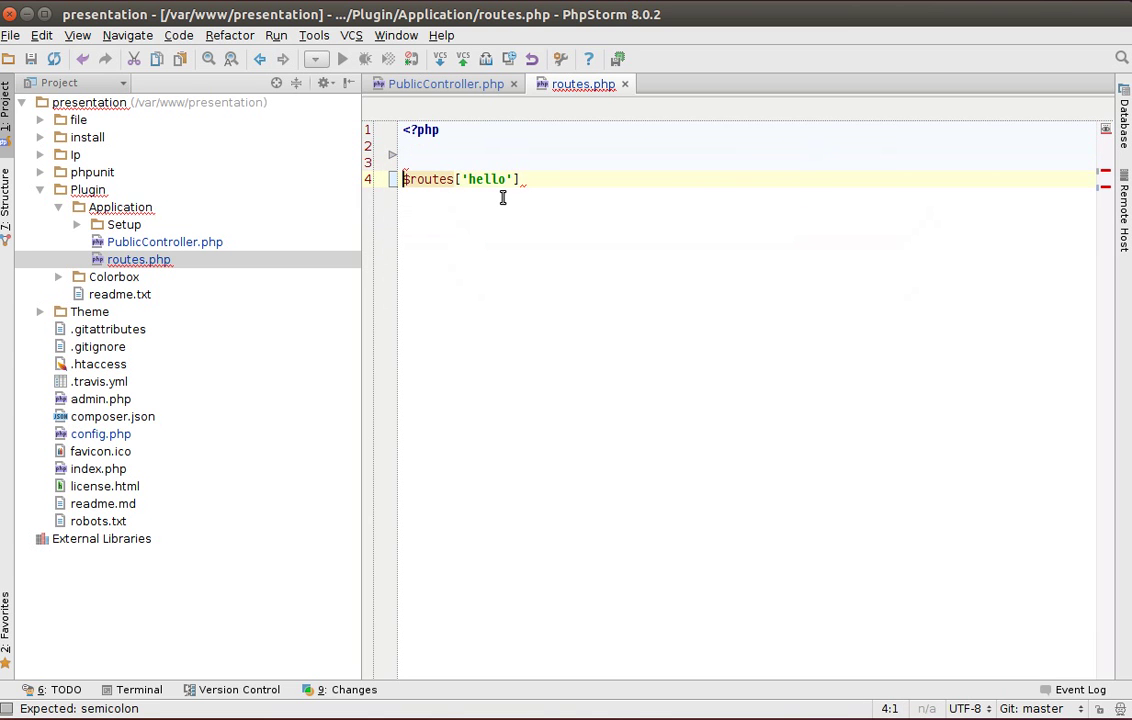
key("End")
key("Right")
key("Left")
key("Left")
key("Left")
key("ctrl+shift+Left")
key("ctrl+shift+Right")
key("End")
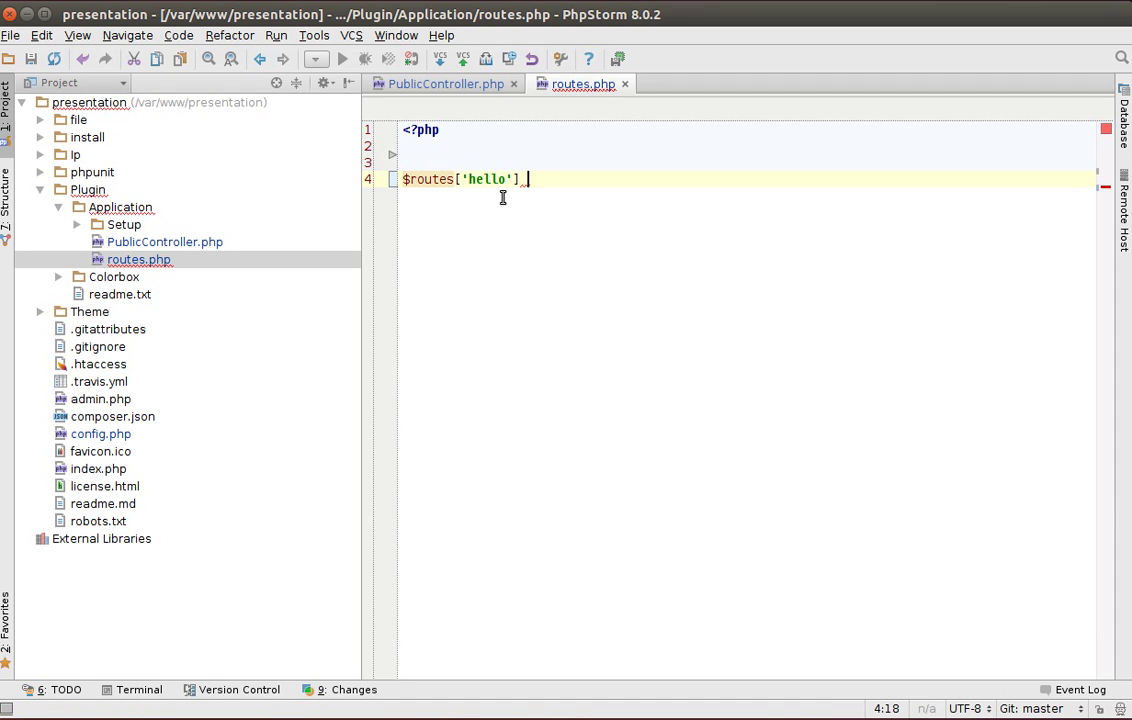
Assign the hello route an array with 'controller' => 'PublicController'
type("= ")
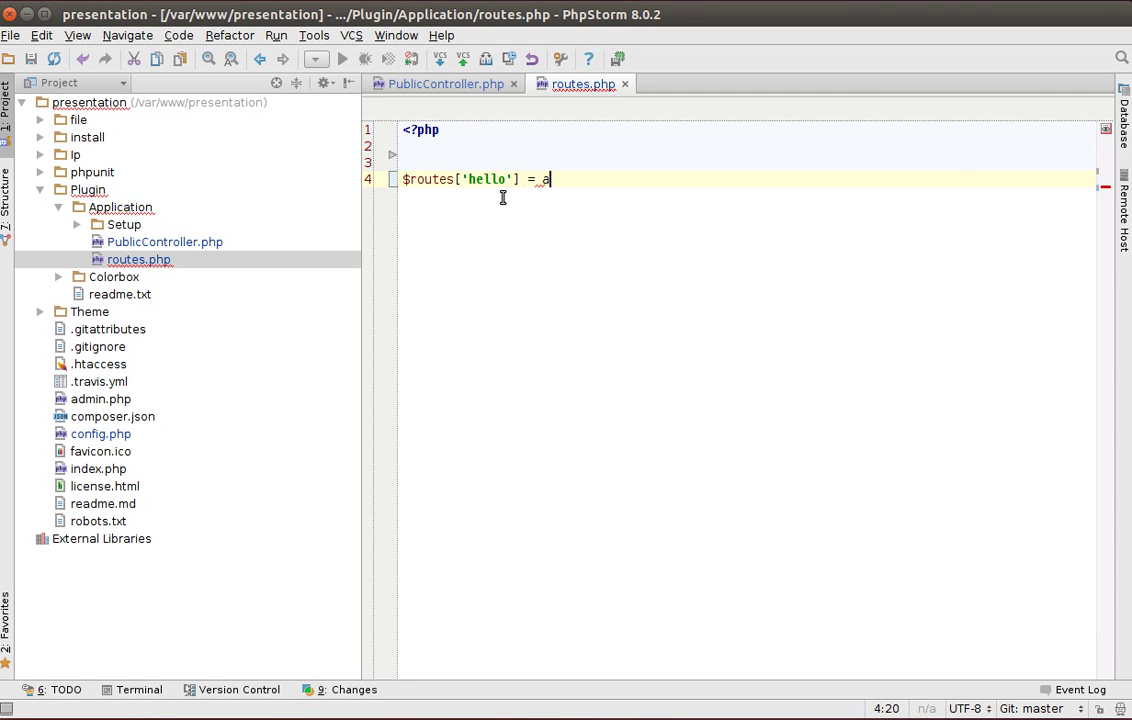
type("array (")
key("Return")
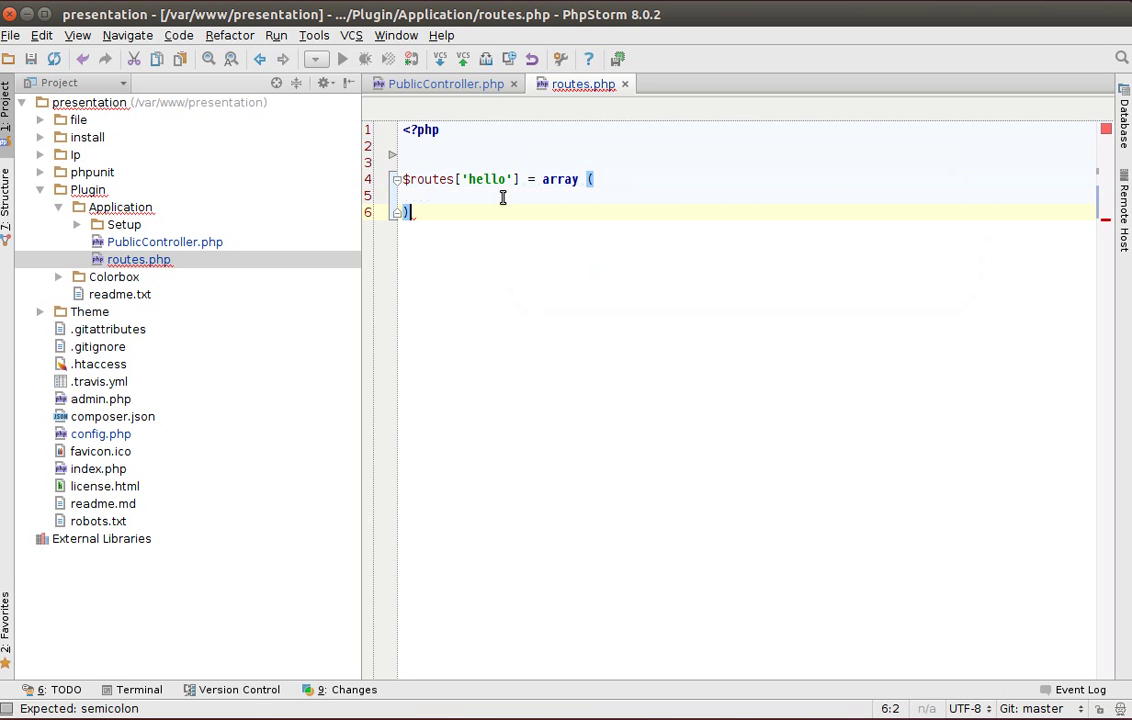
type(";")
key("Up")
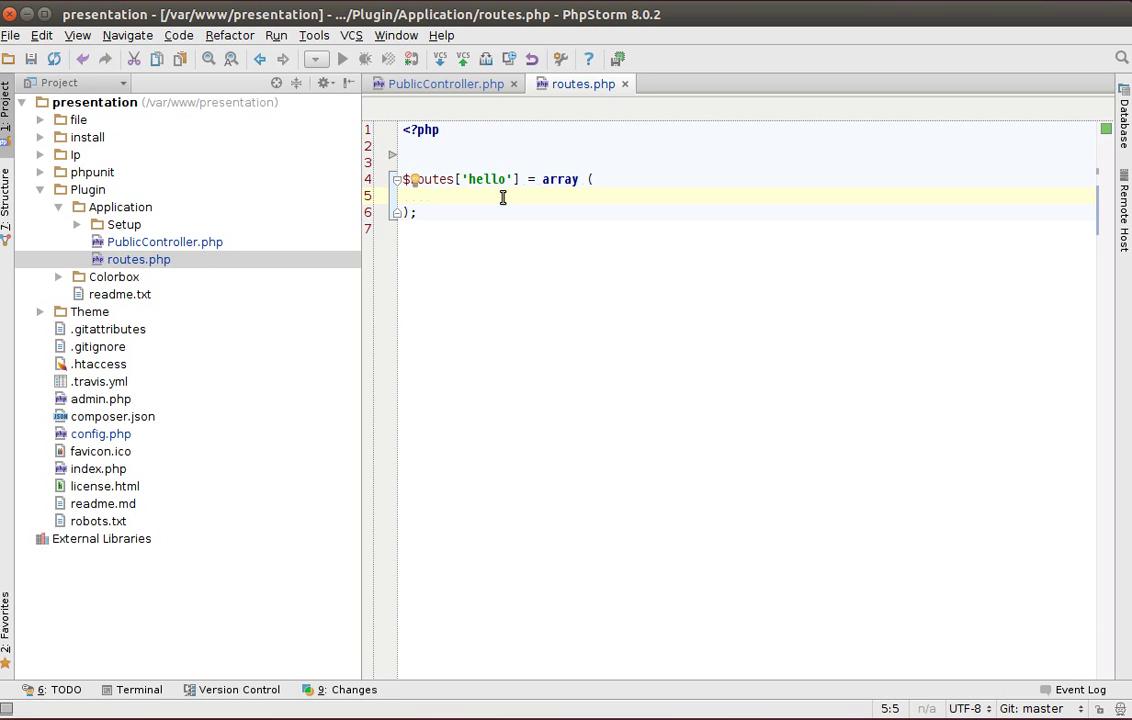
type("'")
type("controller' =")
type("> ")
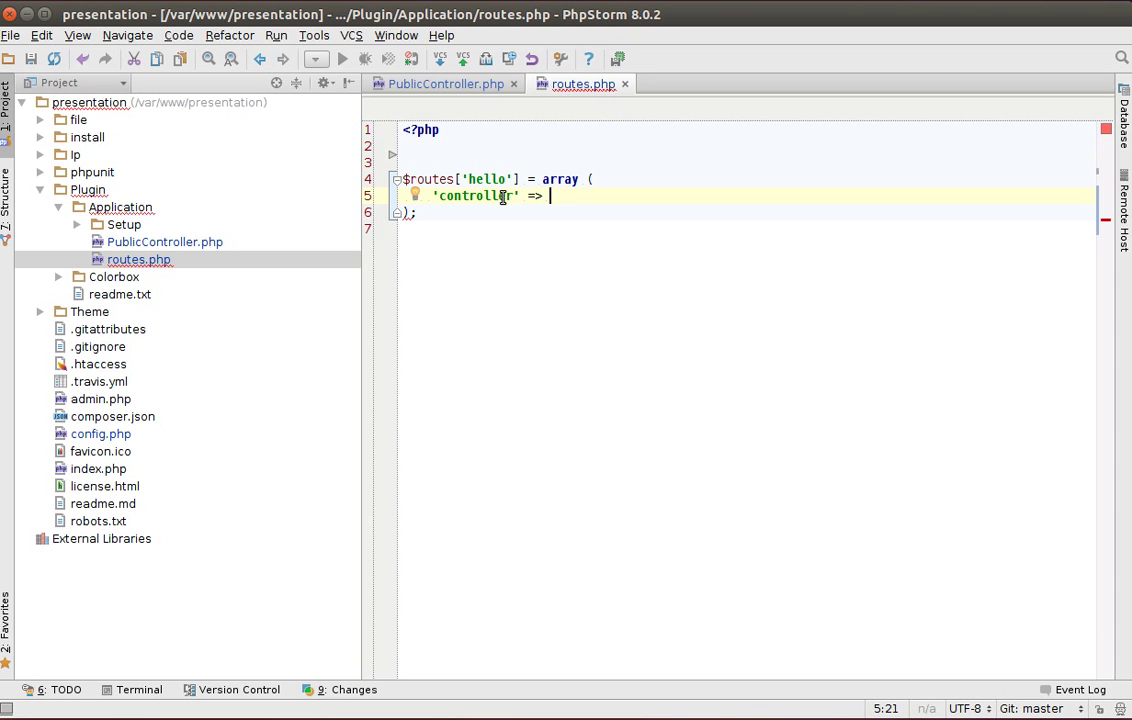
type("'PublicCont")
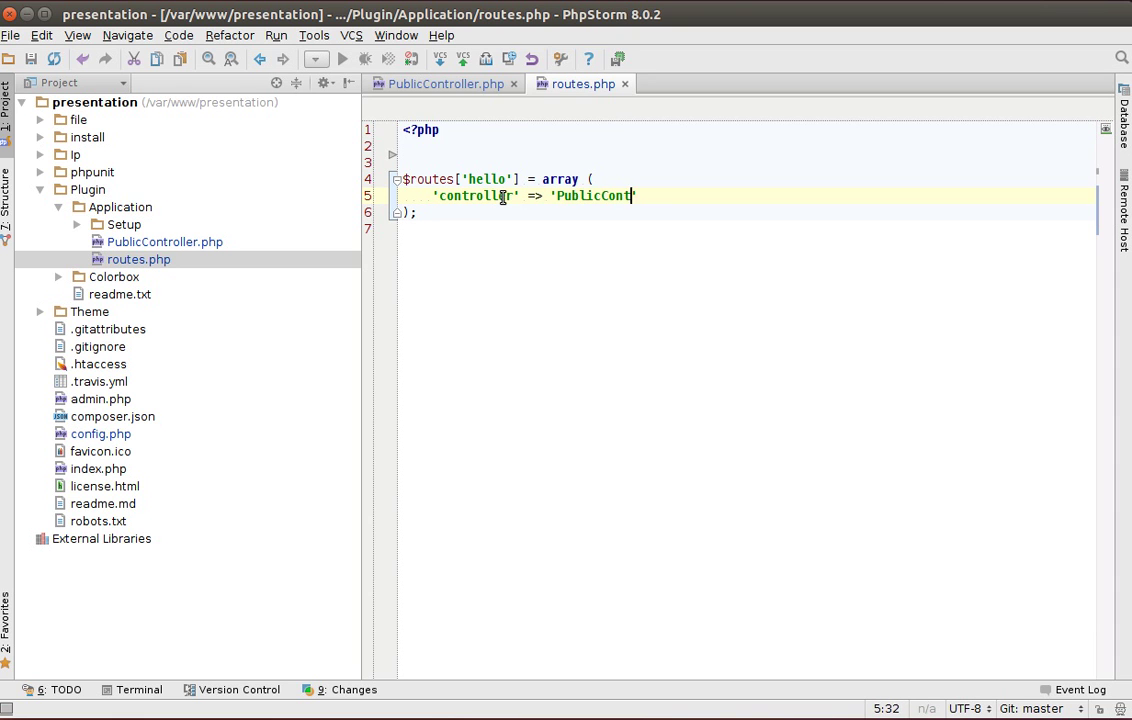
type("roller',")
key("Return")
type("'")
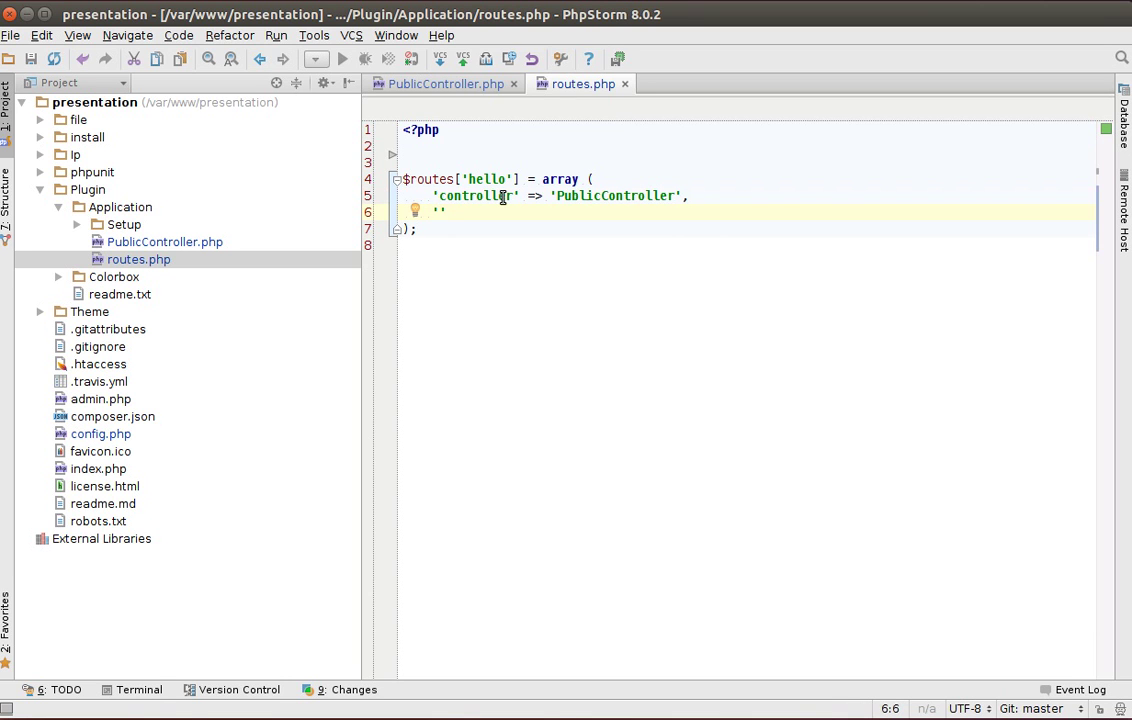
Add 'action' => 'hello' to the hello route array
key("Up")
key("End")
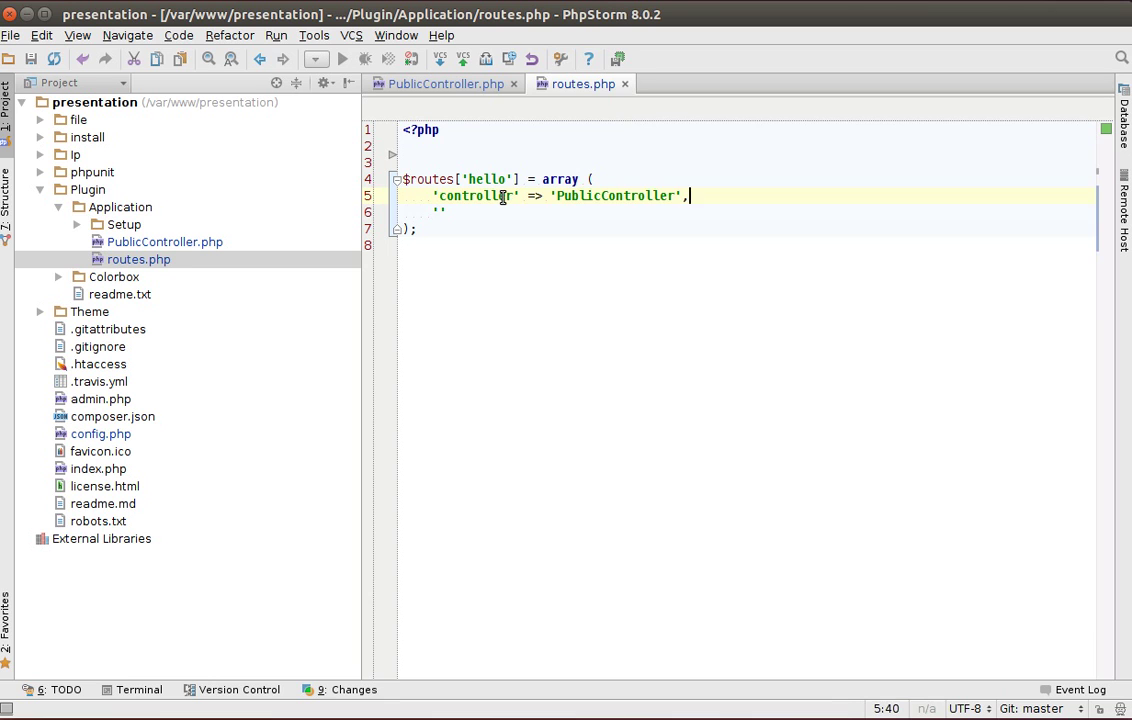
key("Left")
key("Left")
key("ctrl+shift+Left")
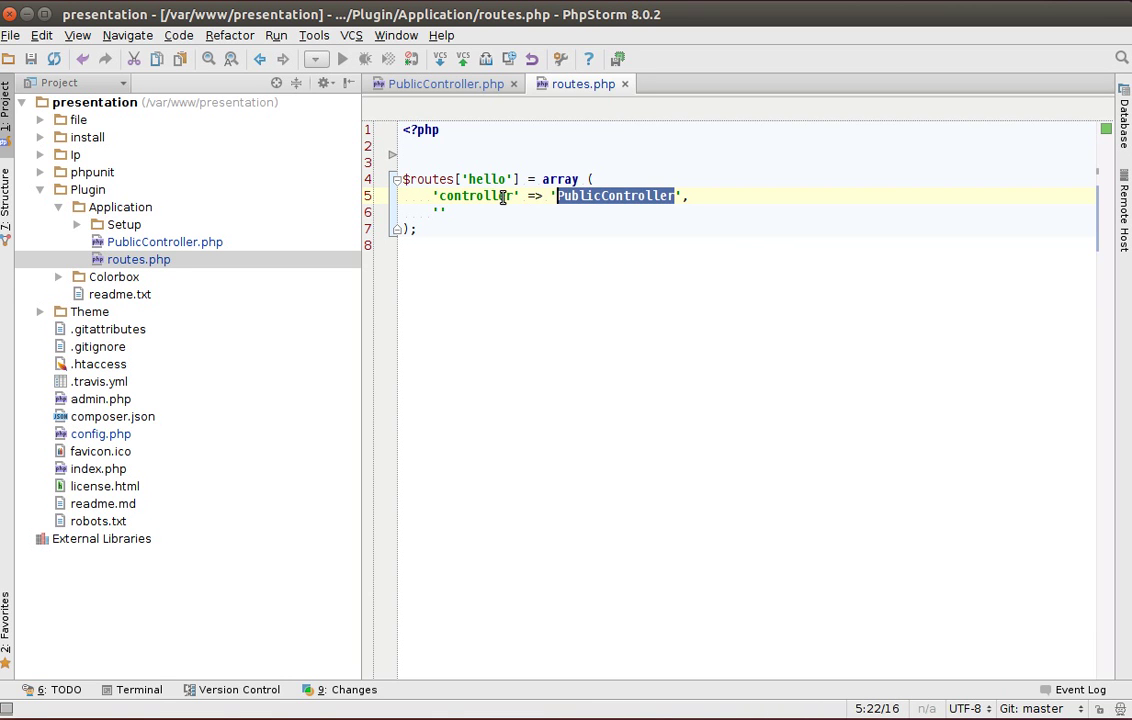
key("Down")
key("Left")
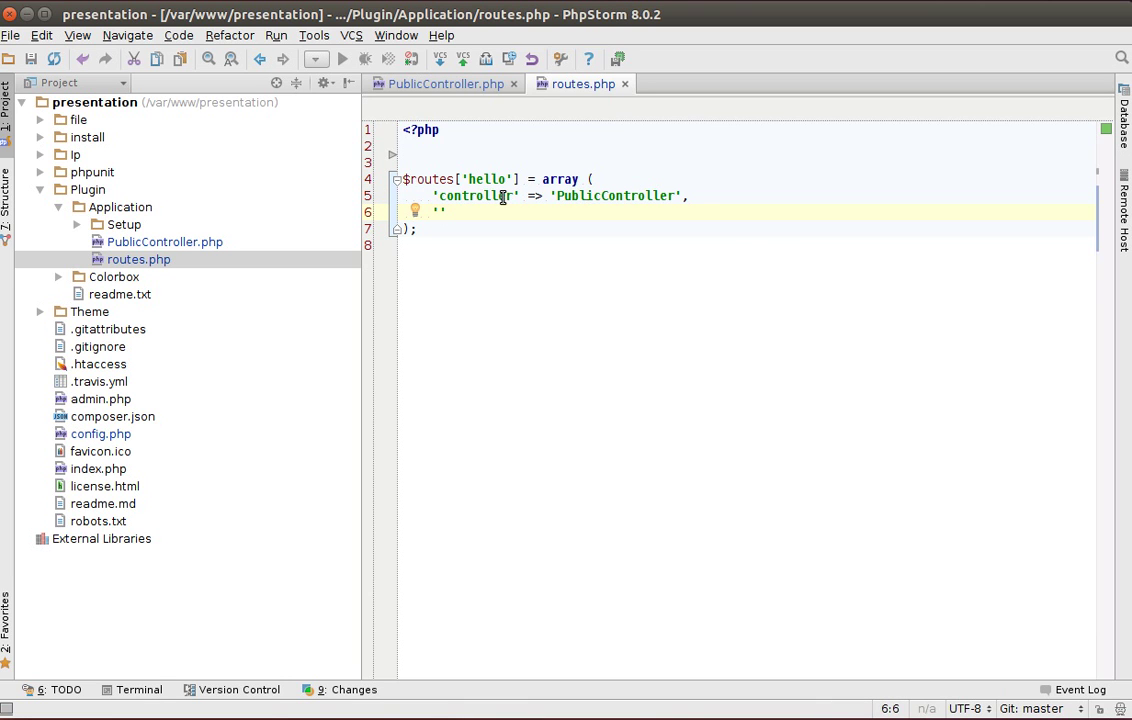
type("action")
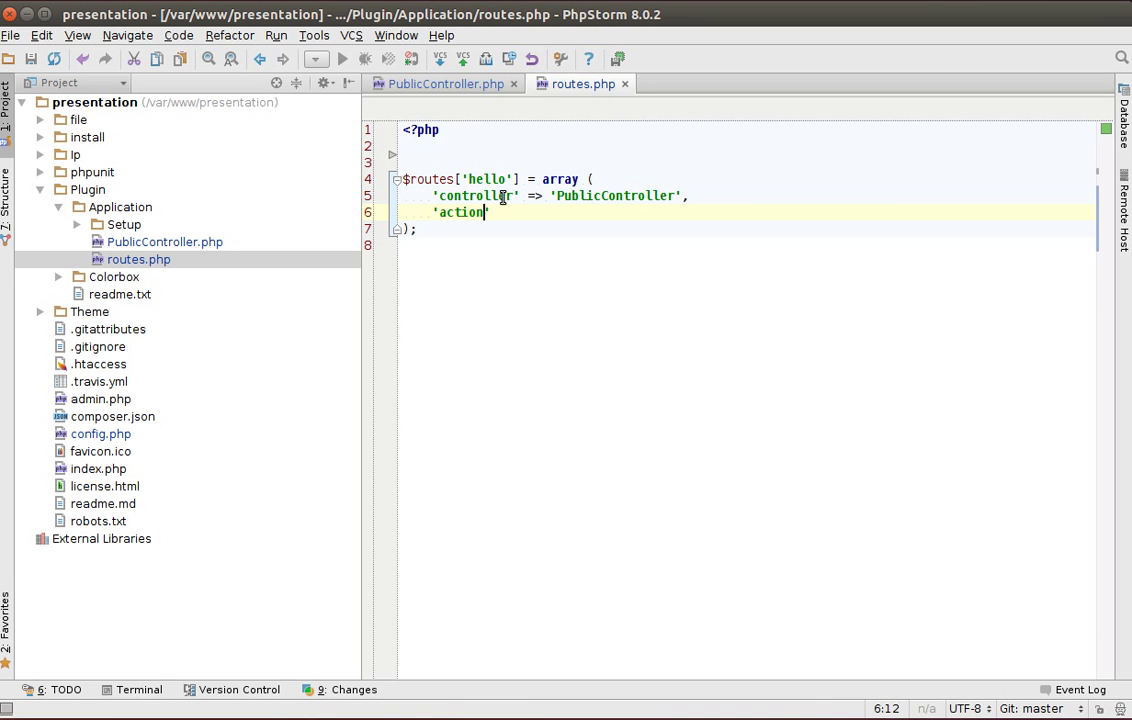
type("' => 'hello")
Check the hello() method name in PublicController, then load presentation.com/hello in Chrome
left_click(470, 84)
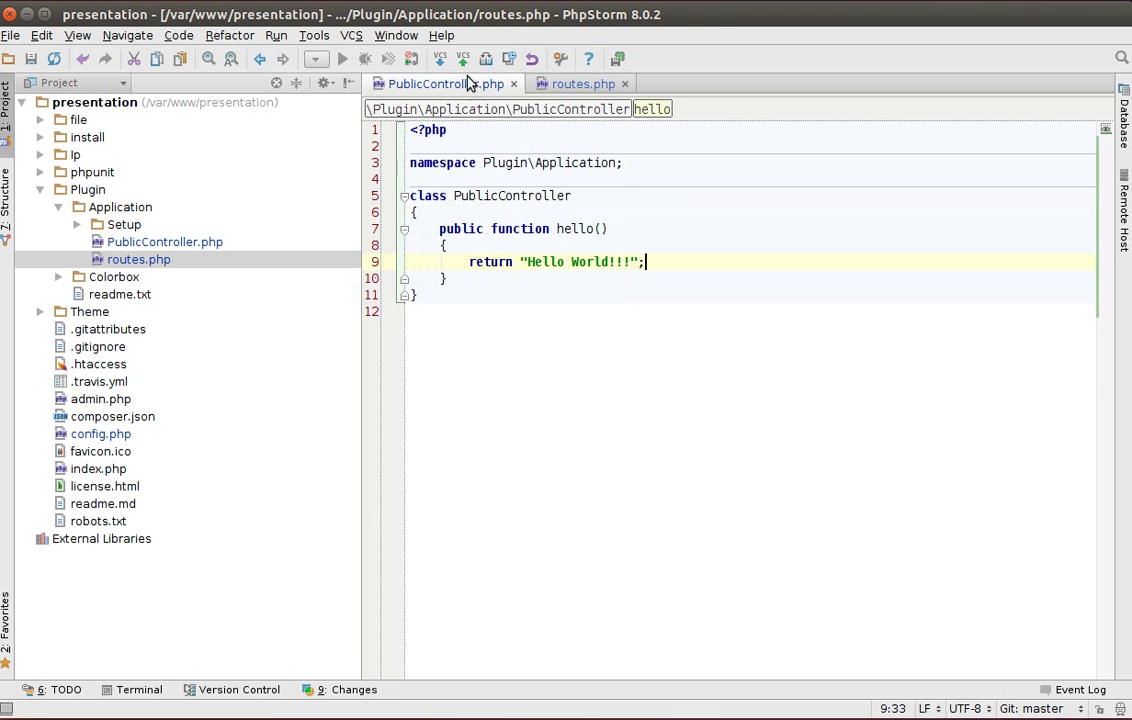
double_click(566, 229)
mouse_move(587, 203)
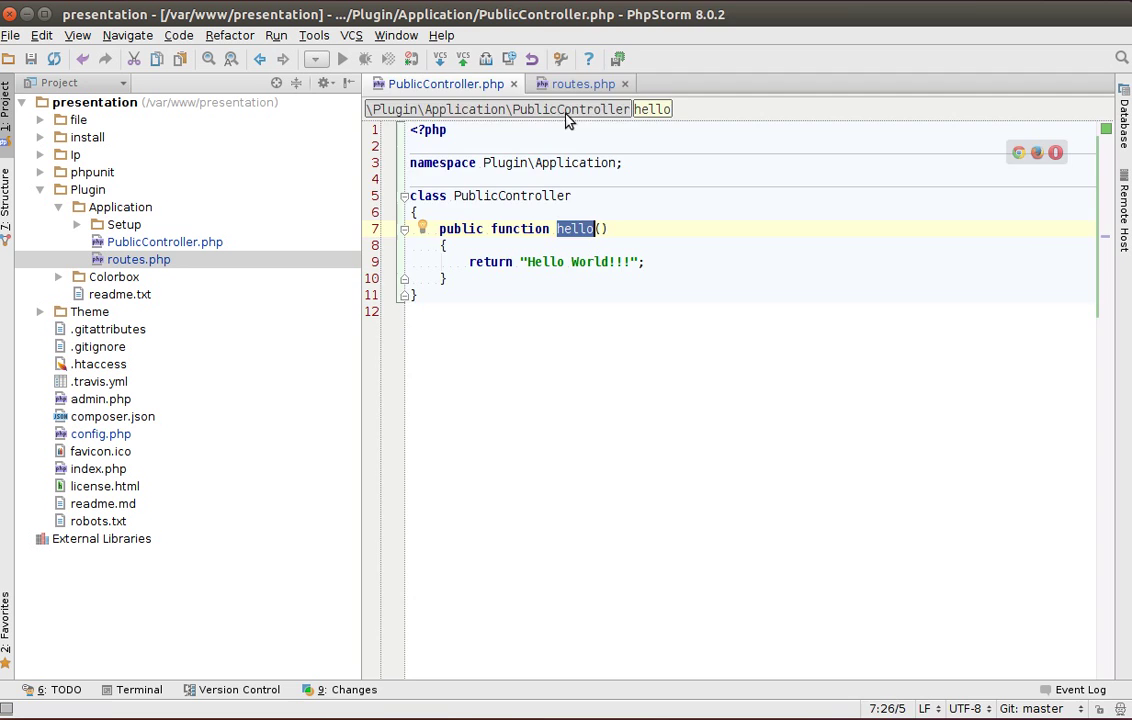
left_click(567, 88)
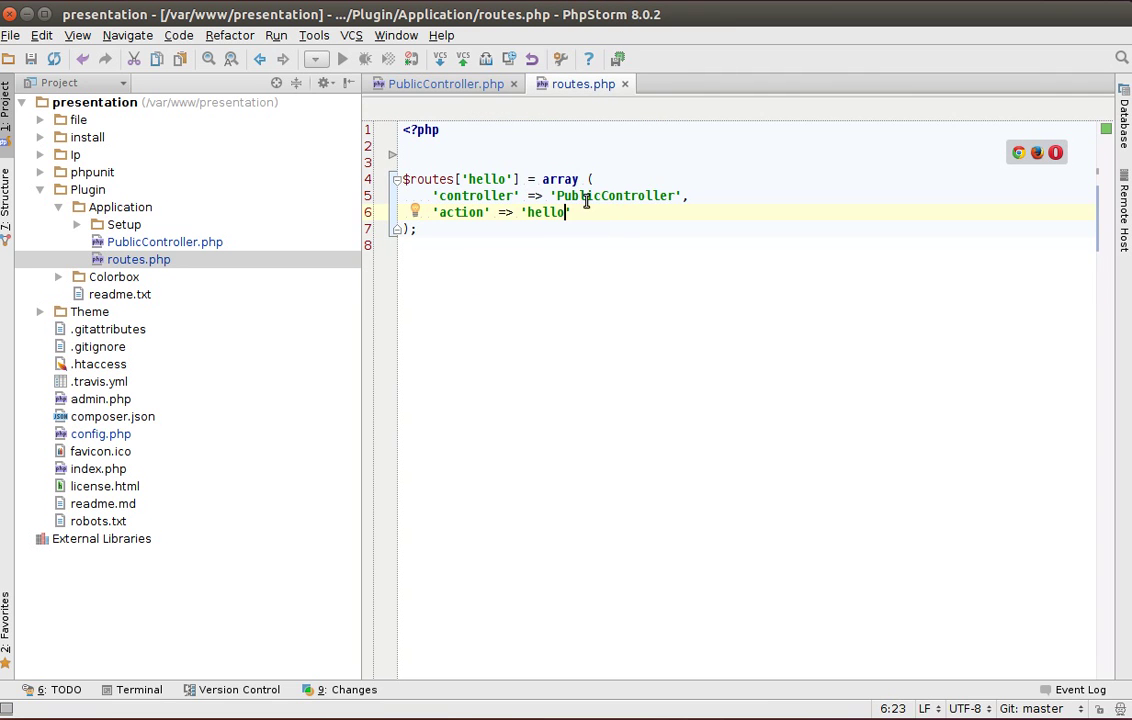
key("alt+Tab")
left_click(339, 61)
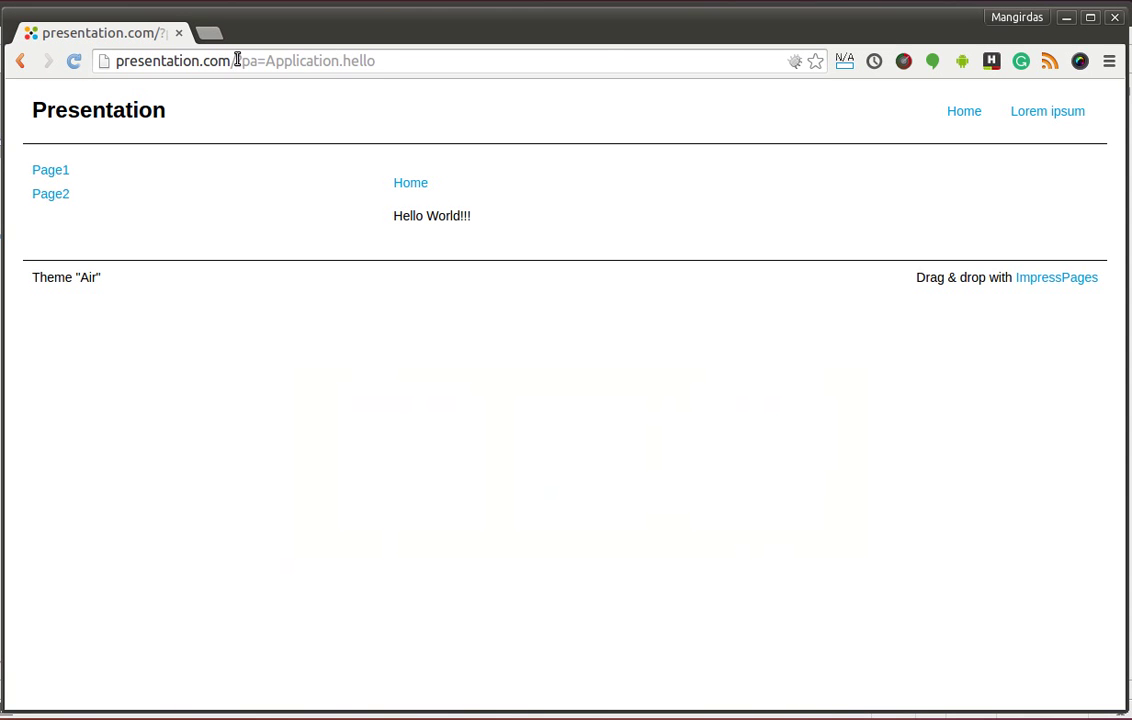
left_click_drag(237, 61, 610, 67)
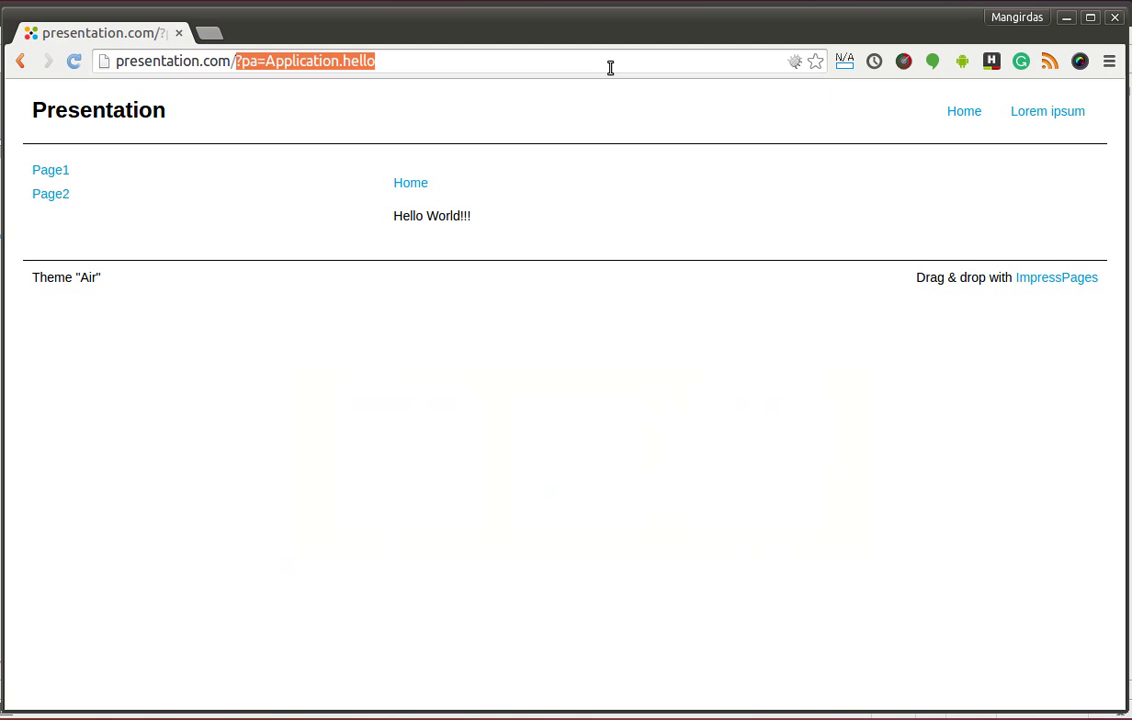
type("hell")
key("Return")
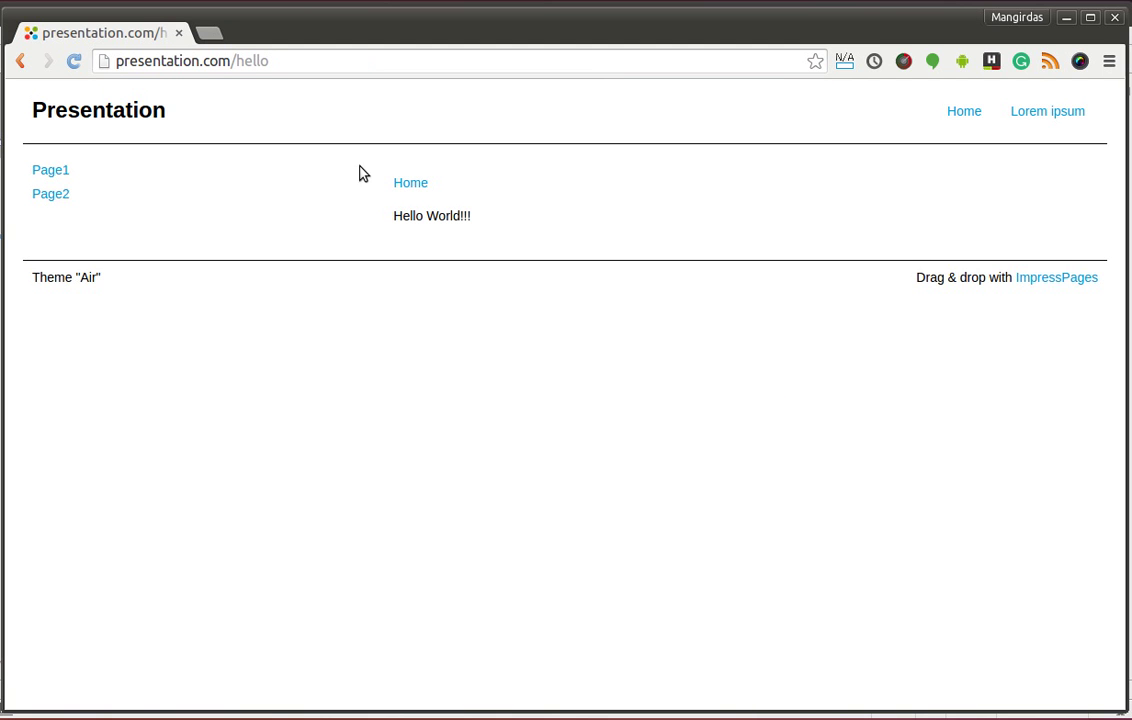
Duplicate the hello method as hello2() returning "Hello World2!!!"
key("alt+Tab")
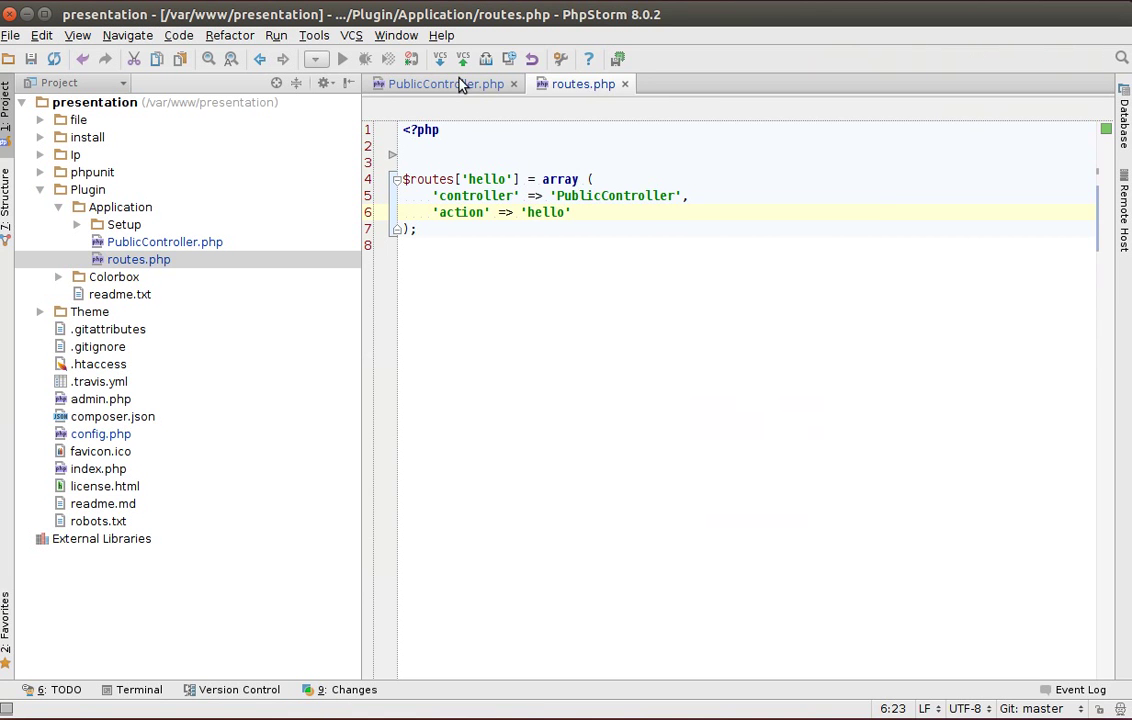
left_click(460, 83)
left_click(462, 276)
left_click_drag(462, 276, 354, 235)
key("ctrl+c")
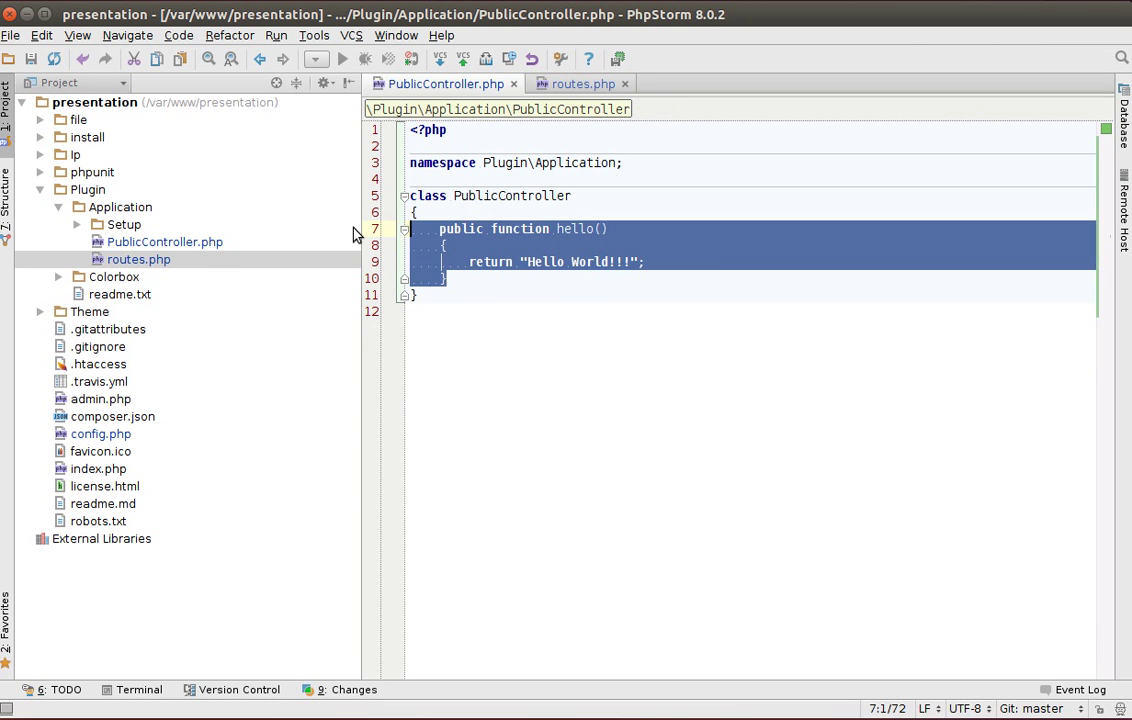
key("Right")
key("Return")
key("Return")
key("ctrl+v")
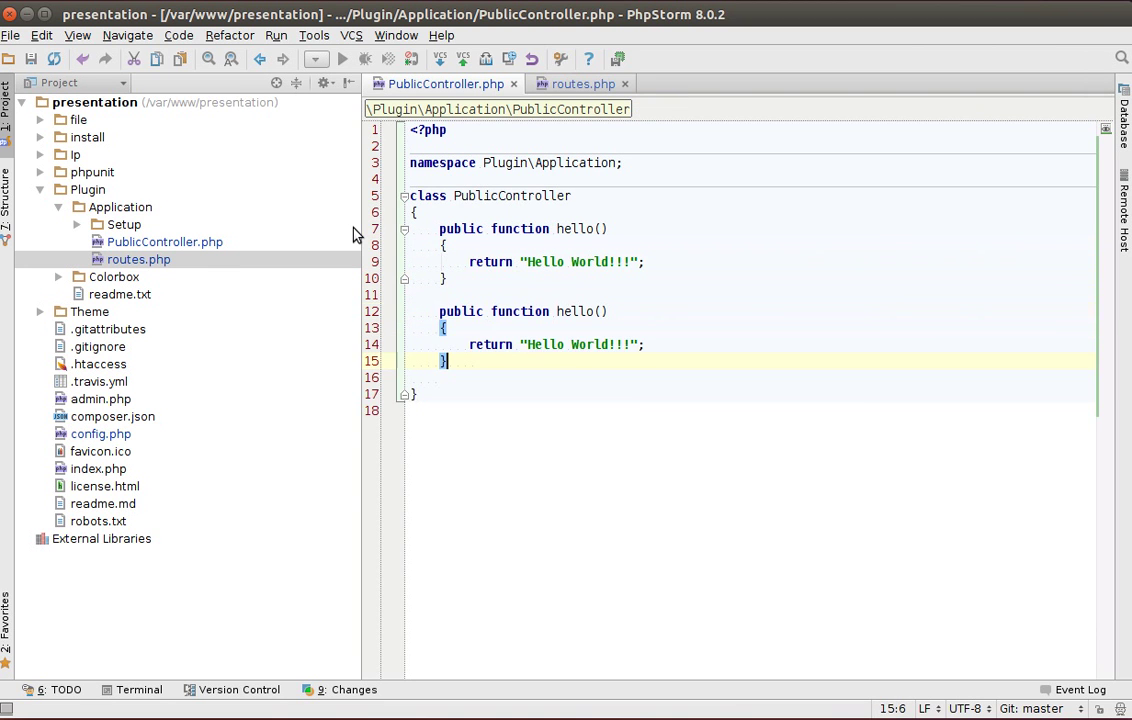
left_click(596, 311)
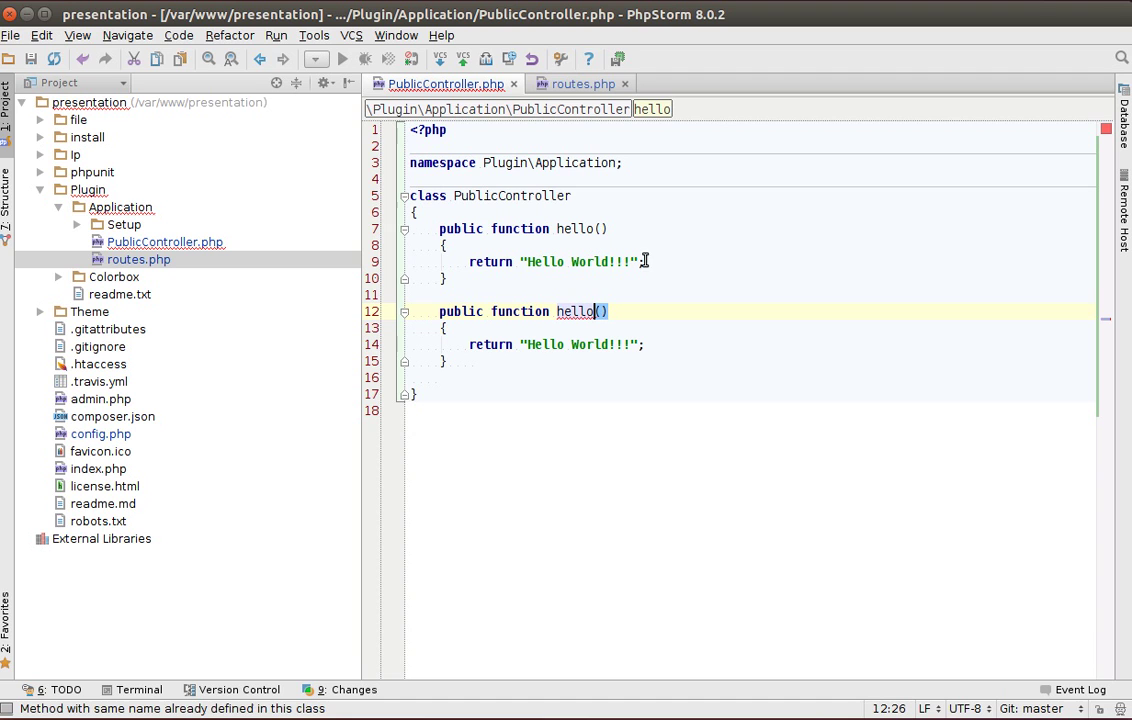
type("2")
left_click(607, 344)
key("ctrl+shift+Left")
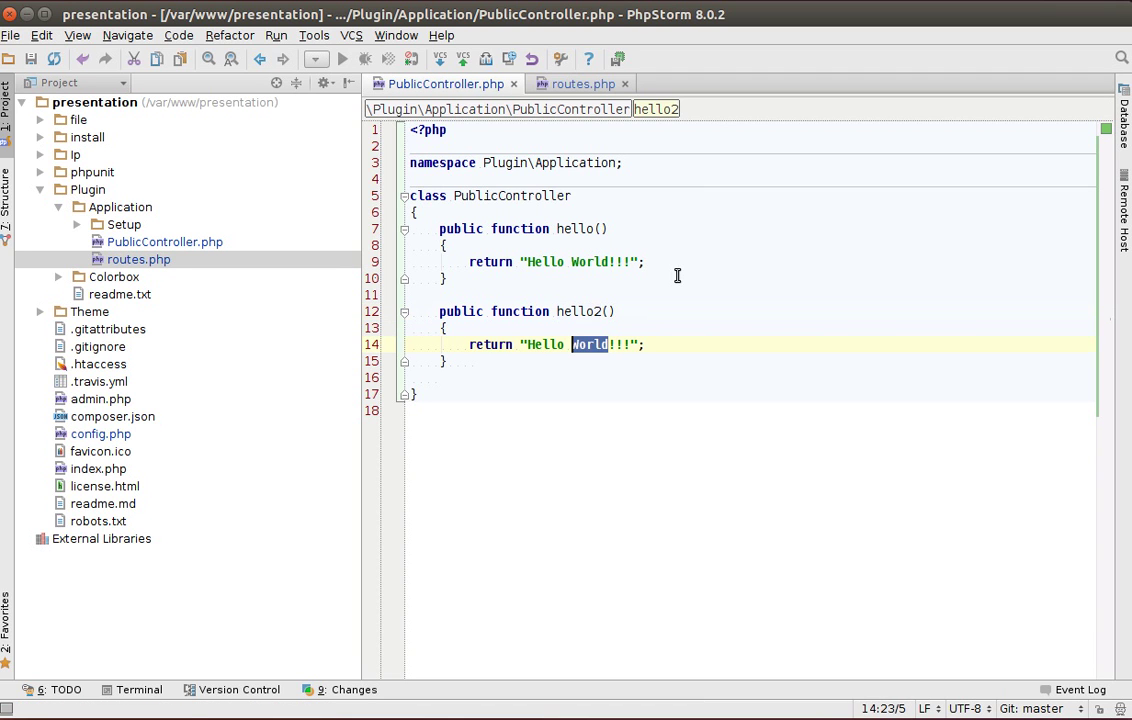
key("Right")
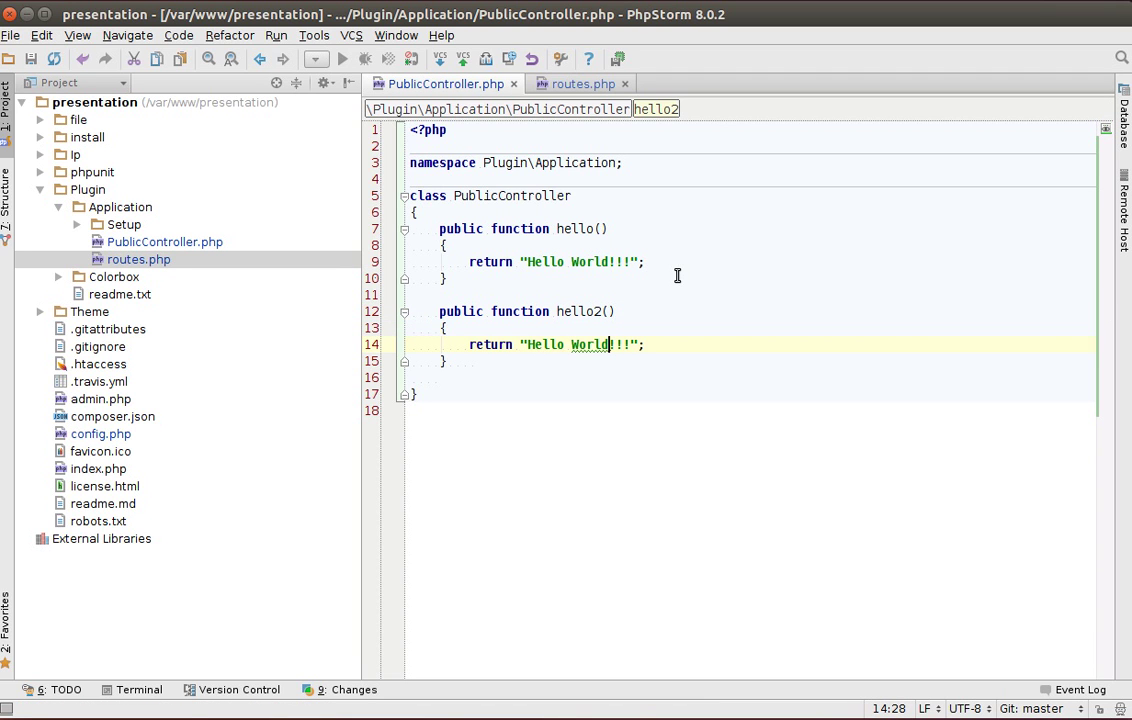
type("2")
Copy the hello route in routes.php as 'hello2' with action 'hello2'
left_click(583, 84)
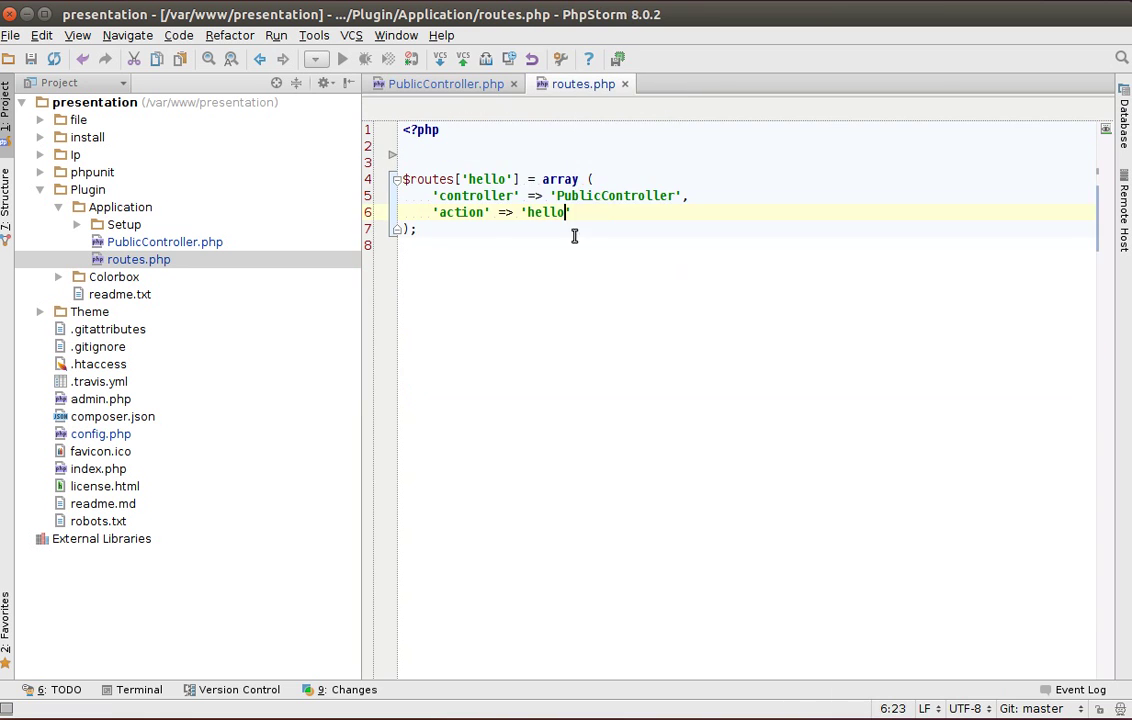
left_click_drag(502, 224, 369, 165)
key("ctrl+c")
left_click(450, 243)
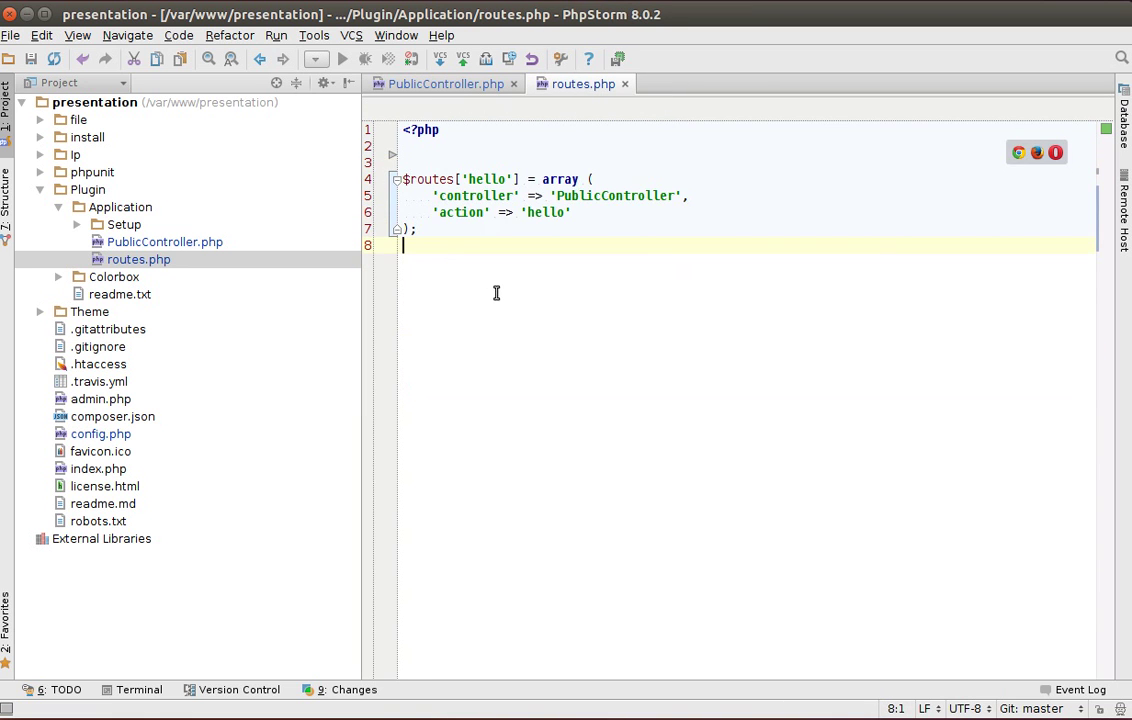
key("ctrl+v")
left_click(519, 295)
type("2")
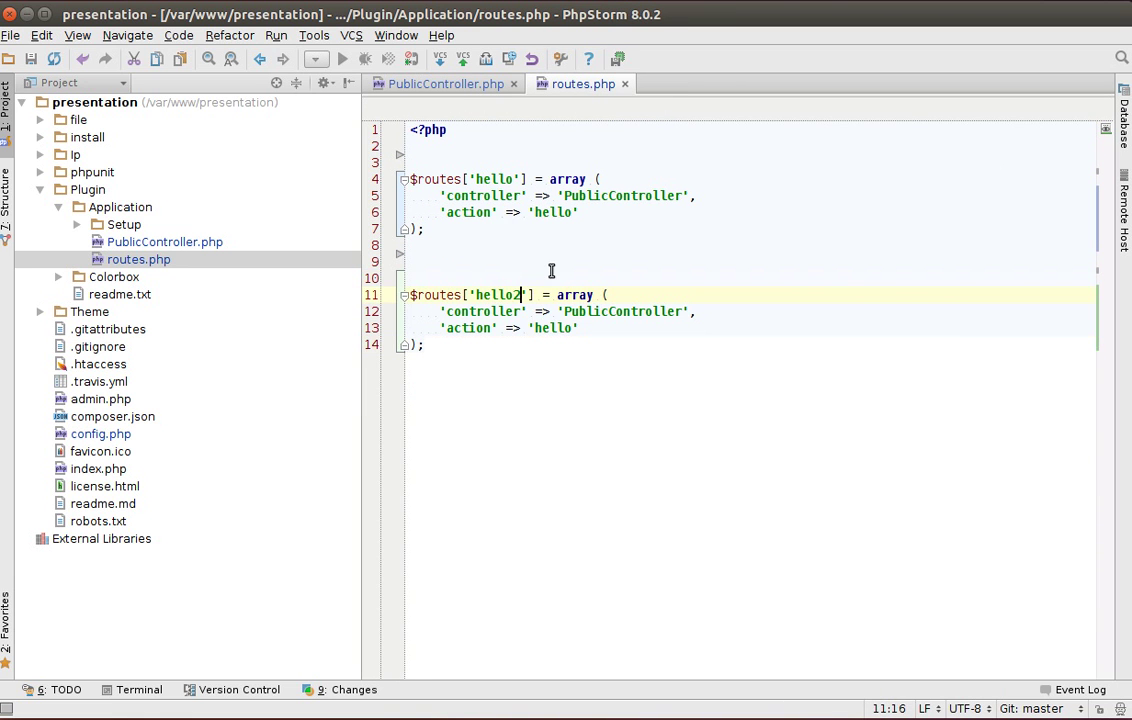
key("Down")
key("Down")
key("Right")
key("Right")
key("Right")
type("2")
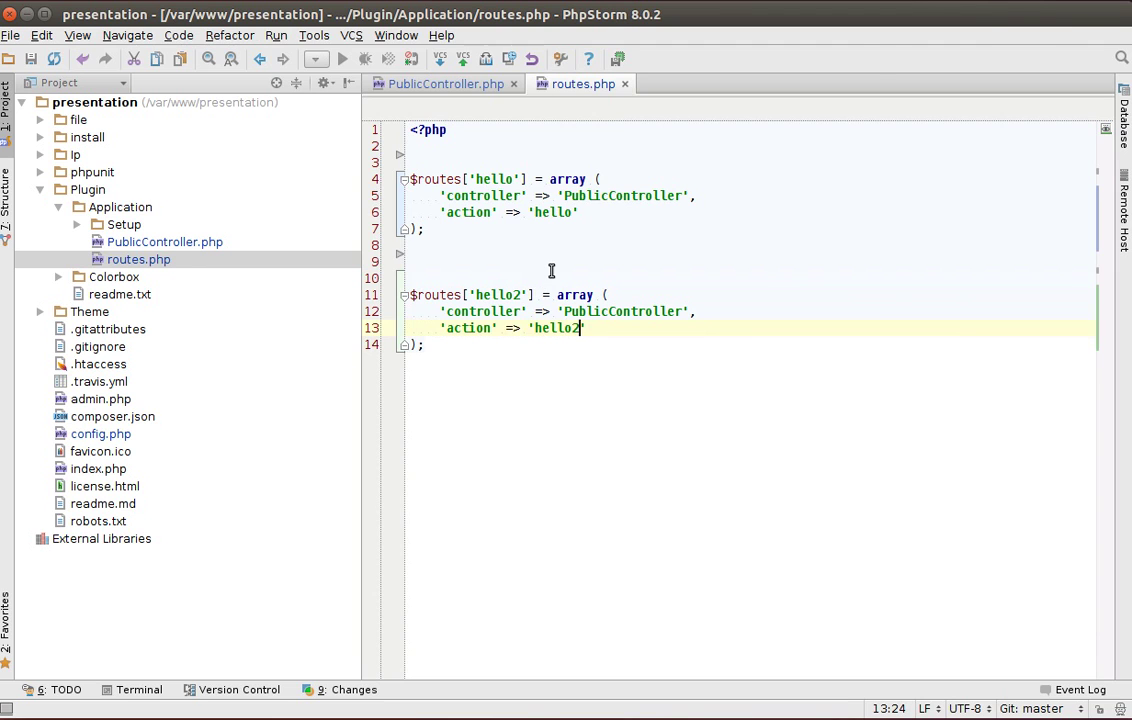
key("alt+Tab")
Load presentation.com/hello2 in Chrome and check it shows Hello World2!!!
left_click(296, 61)
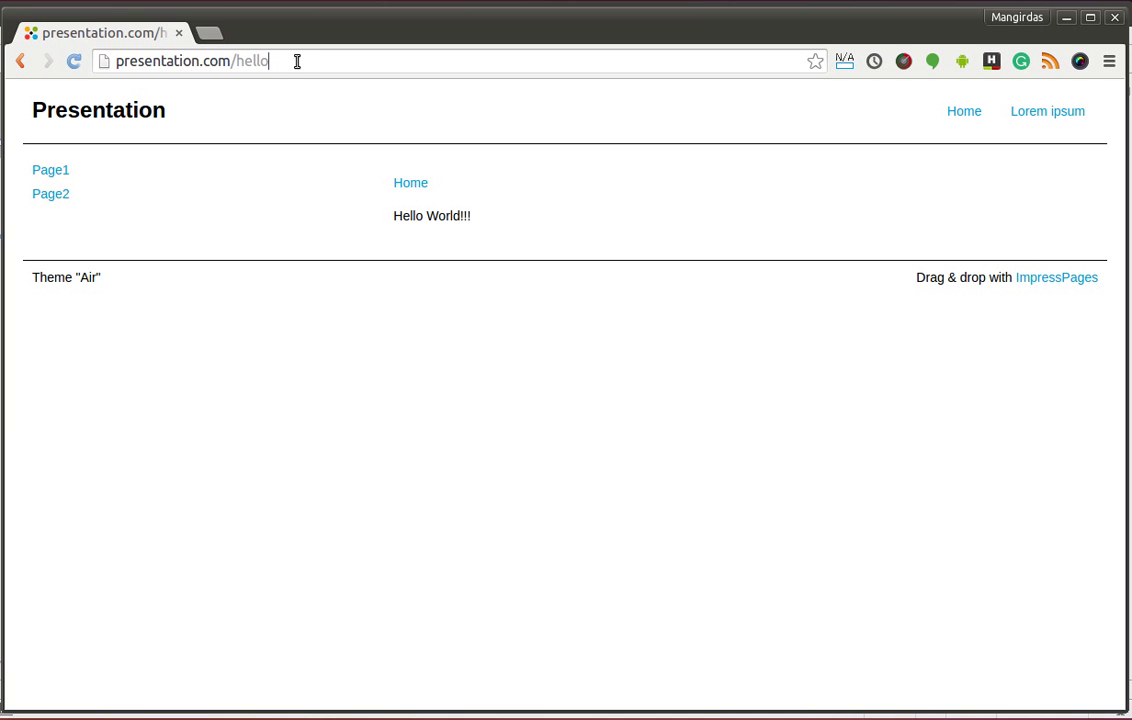
type("2")
key("Return")
left_click_drag(495, 220, 432, 215)
left_click(434, 215)
Compare with the Hello World!!! string of the hello action in PhpStorm
key("alt+Tab")
left_click(463, 86)
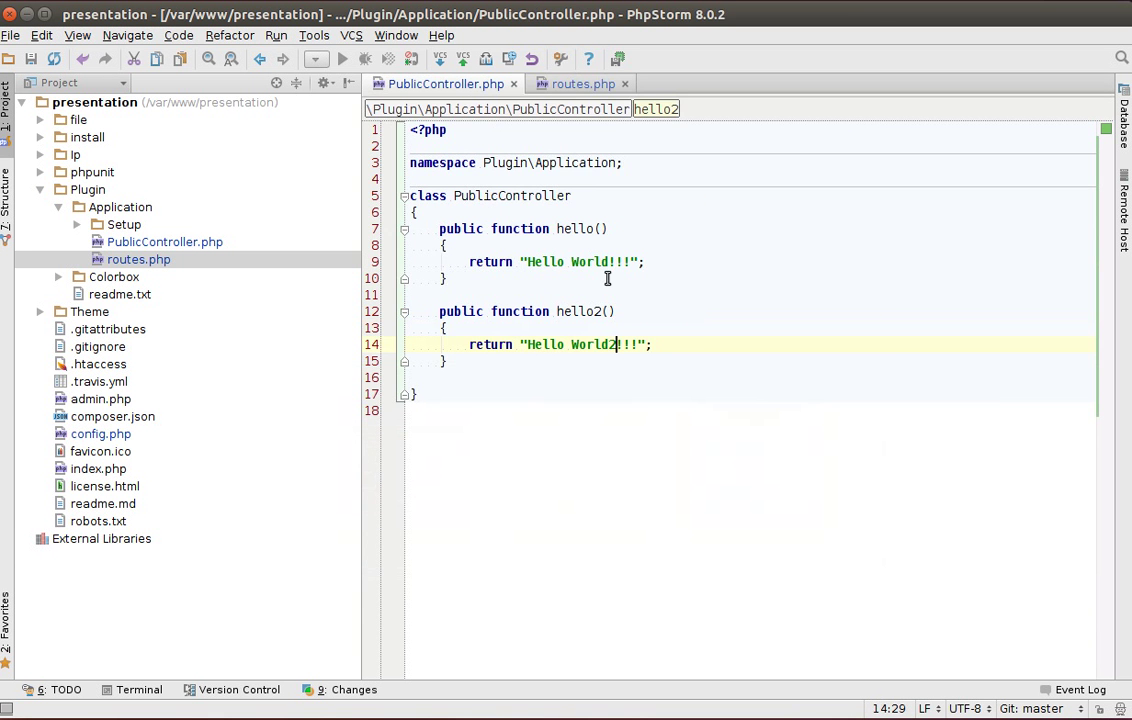
key("Up")
key("Up")
key("Up")
left_click_drag(530, 262, 638, 262)
key("alt+Tab")
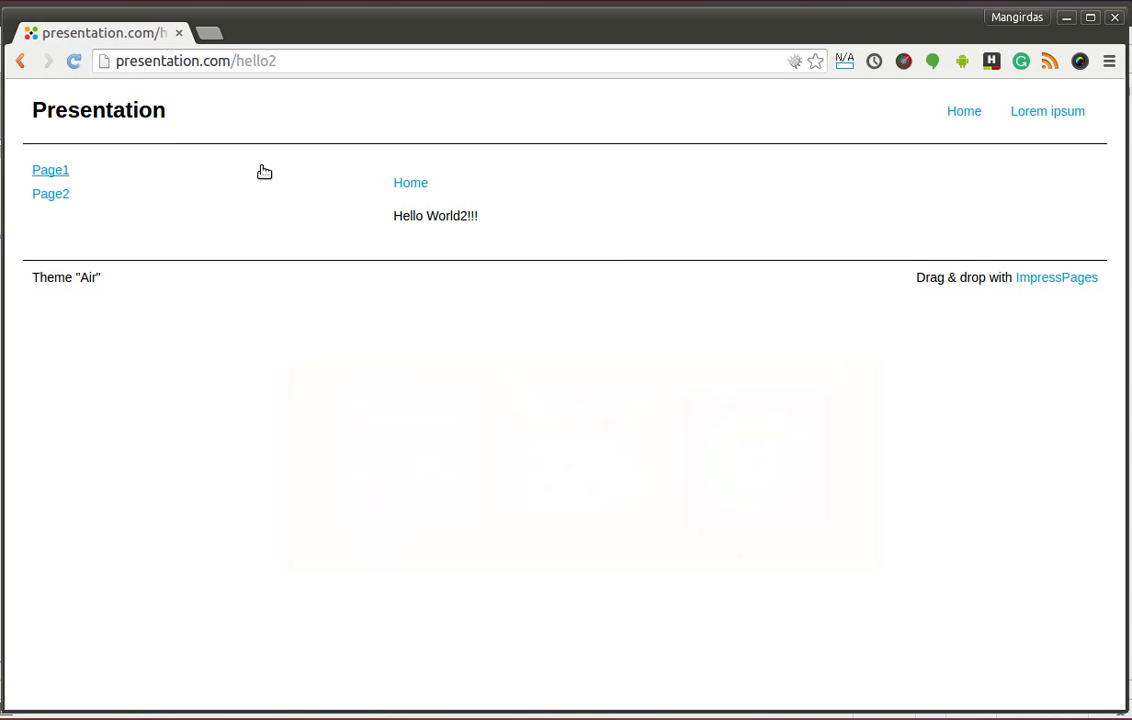
Expand Theme > Air in the project tree to see its layout files like main.php
key("alt+Tab")
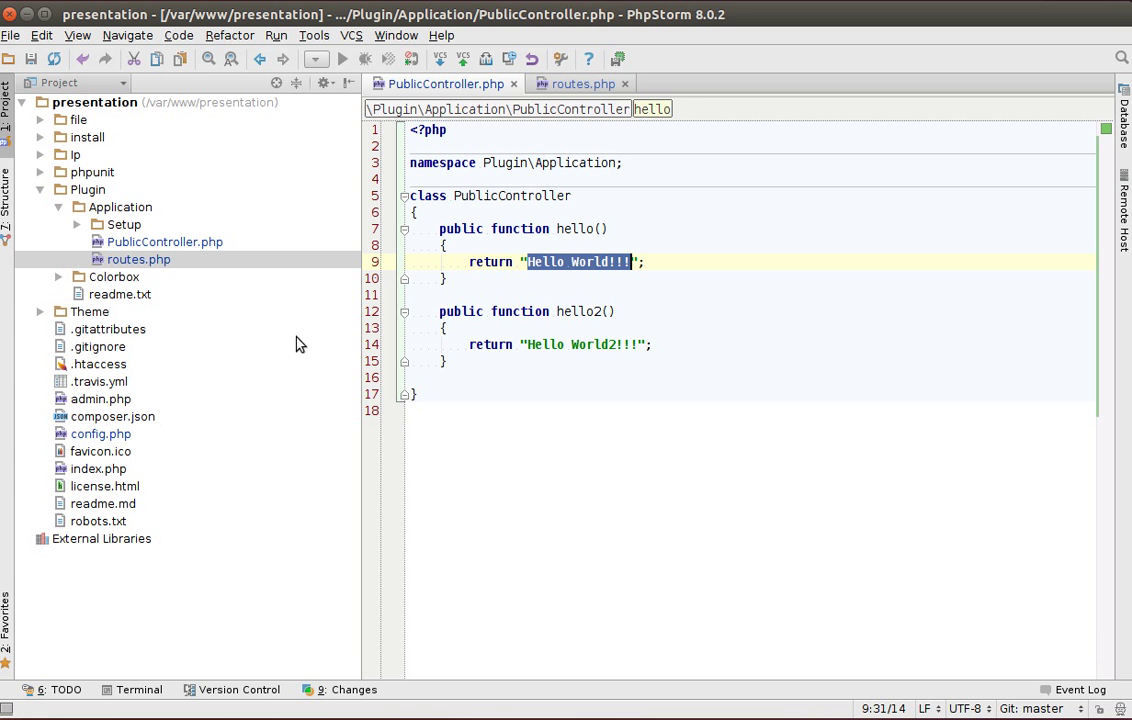
left_click(40, 311)
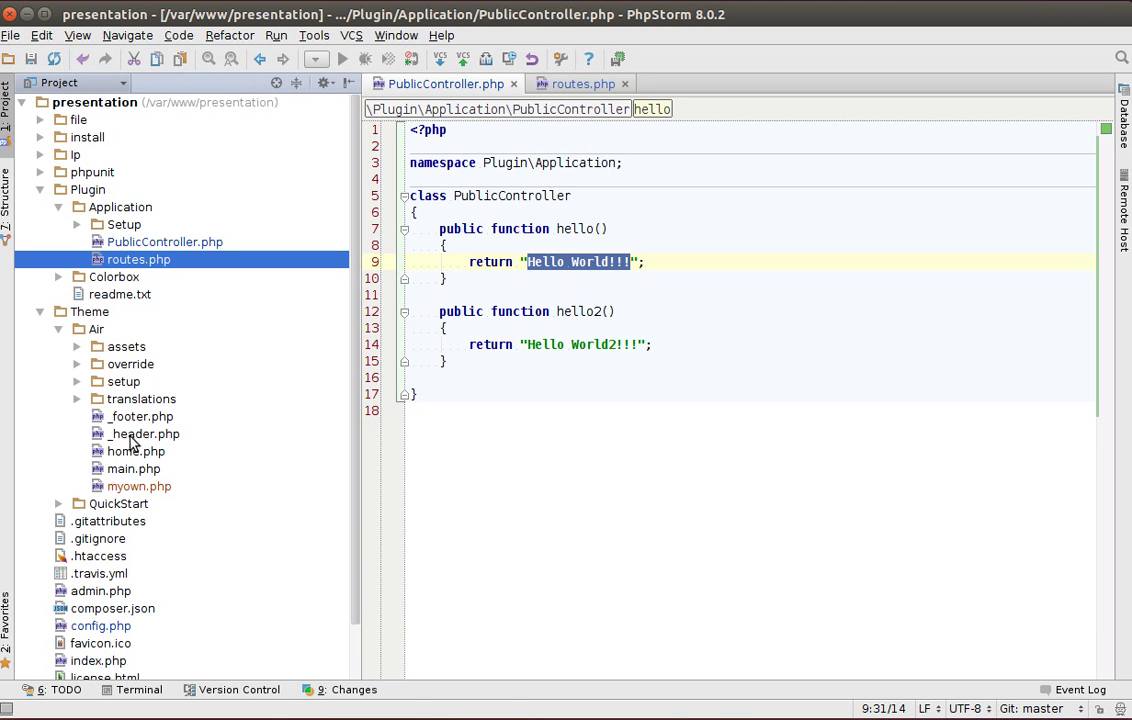
left_click(133, 469)
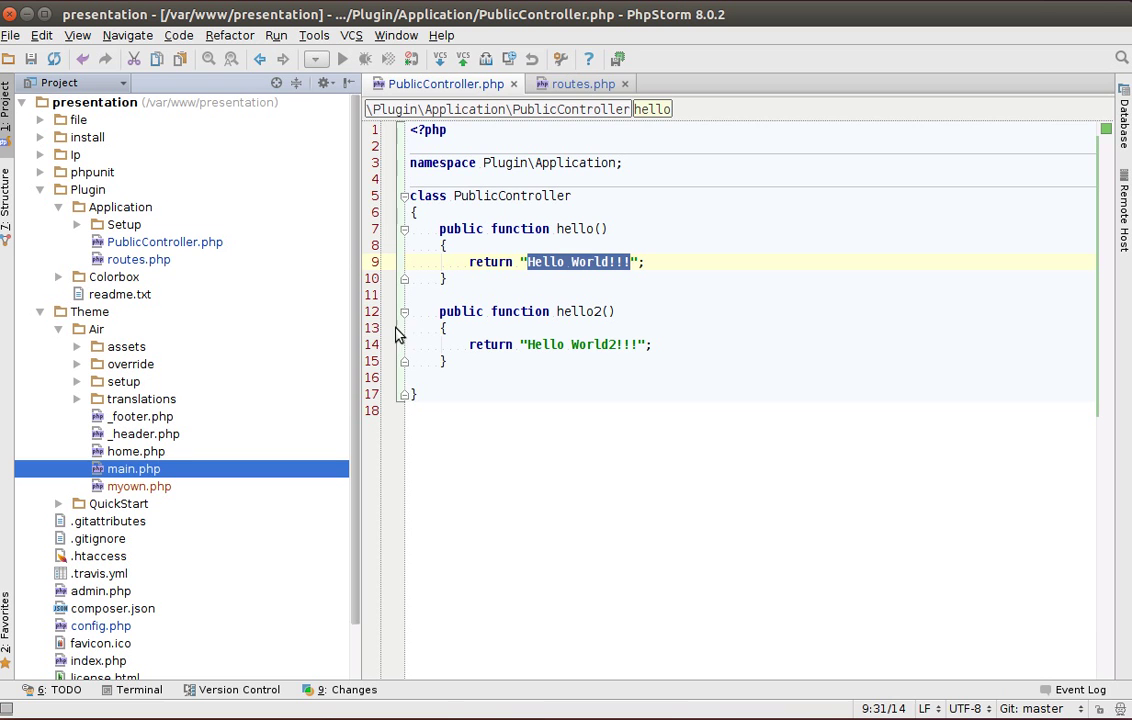
Add ipResponse()->setLayout('home.php'); at the start of the hello2 action
left_click(591, 245)
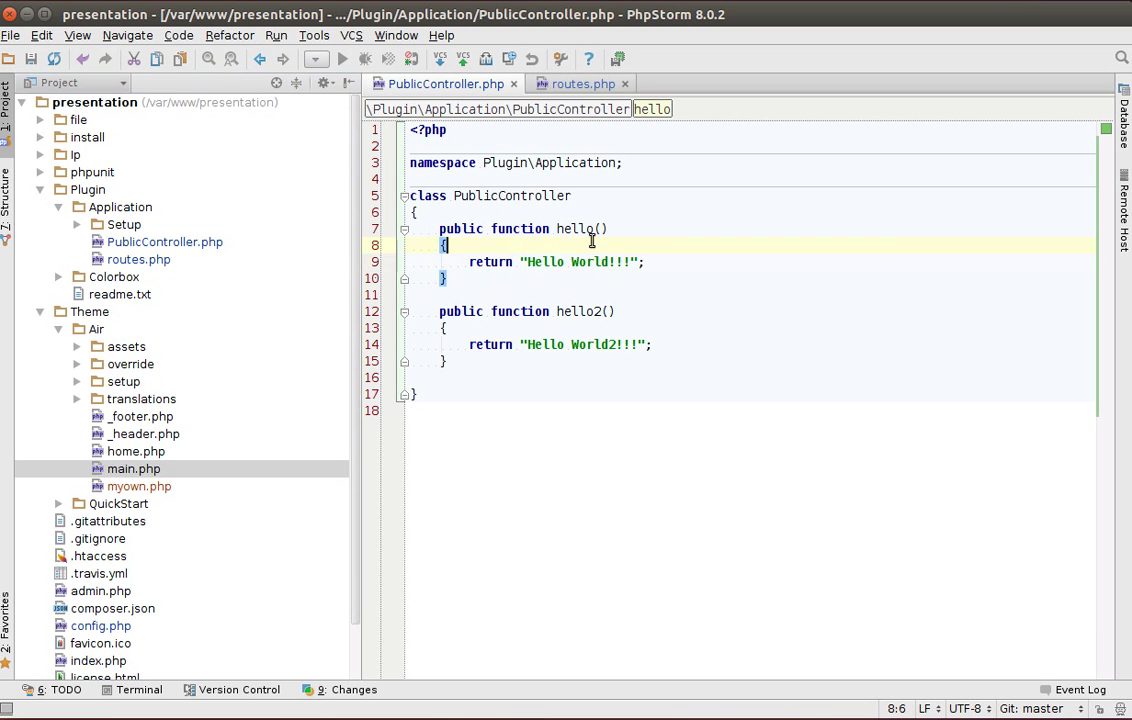
left_click(575, 328)
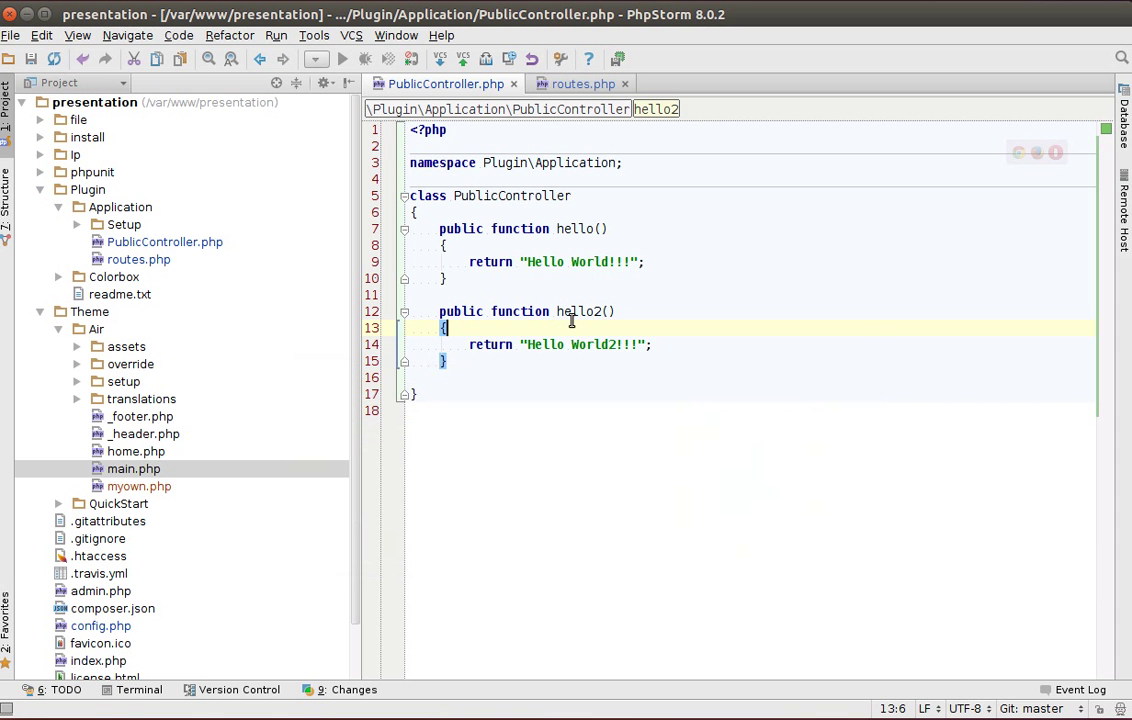
key("Return")
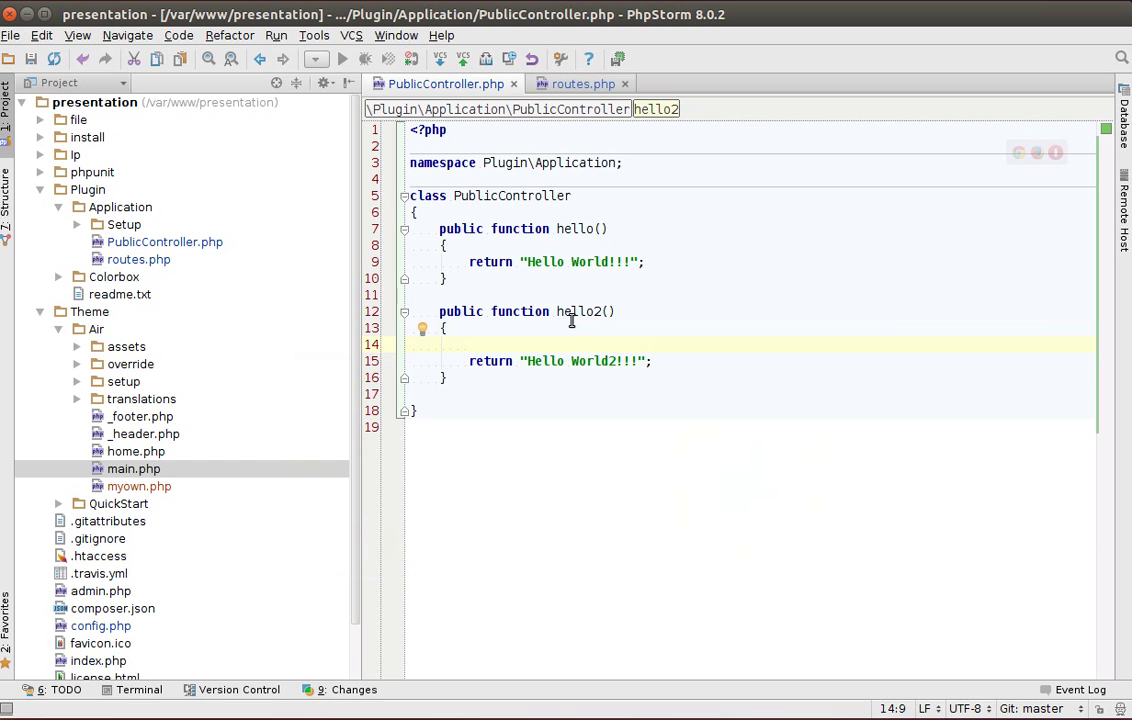
type("ipRe")
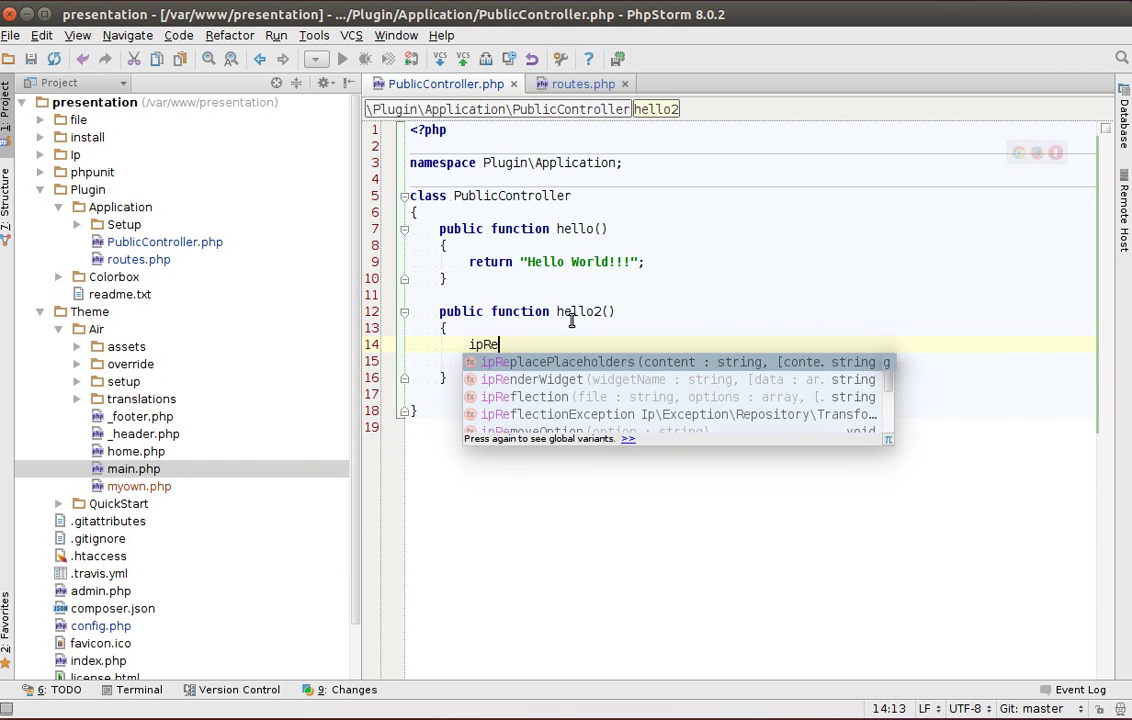
type("sponse()->")
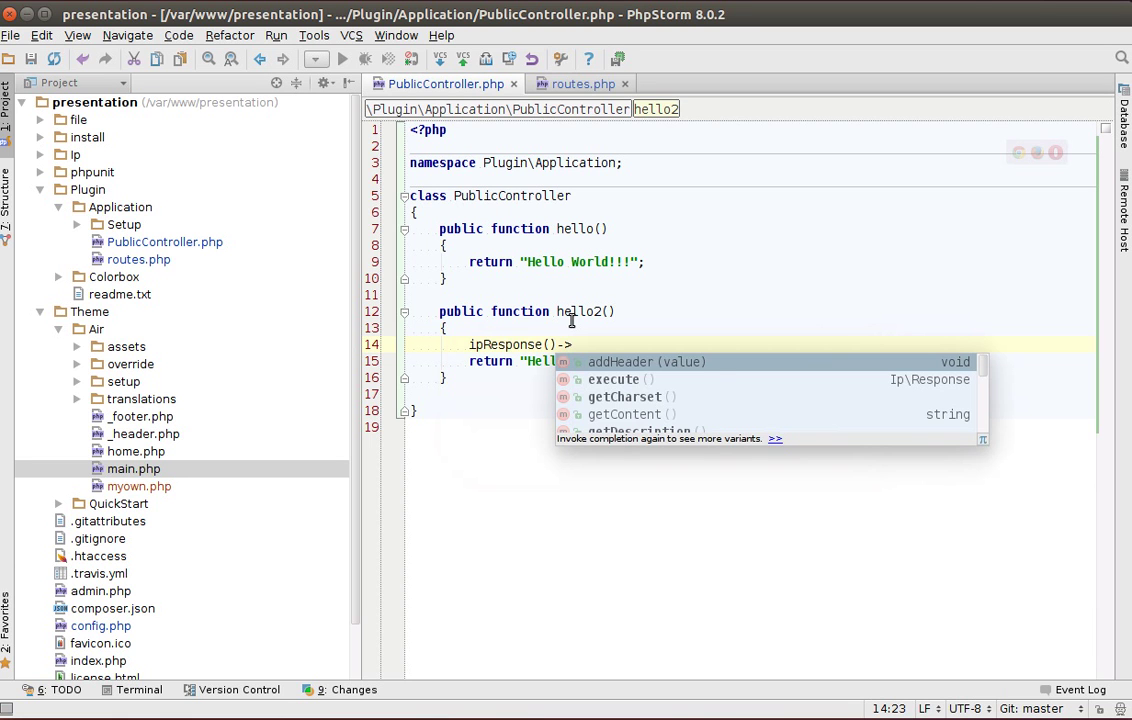
type("set")
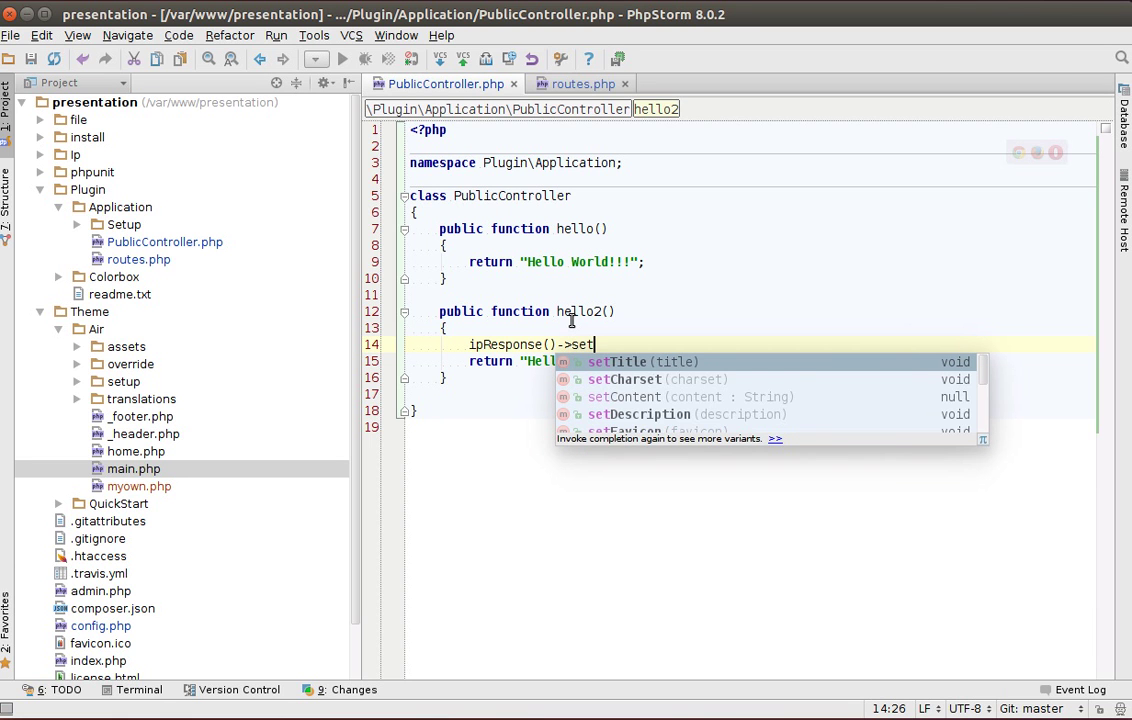
type("Layou")
key("Return")
type("'")
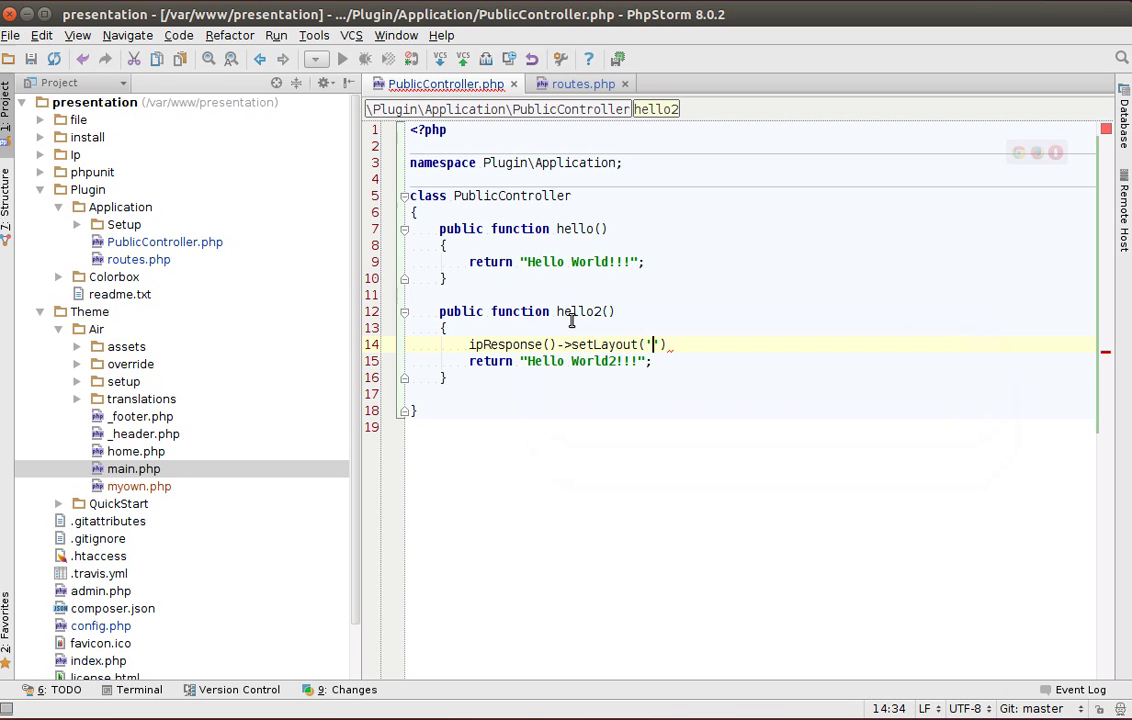
type("ho")
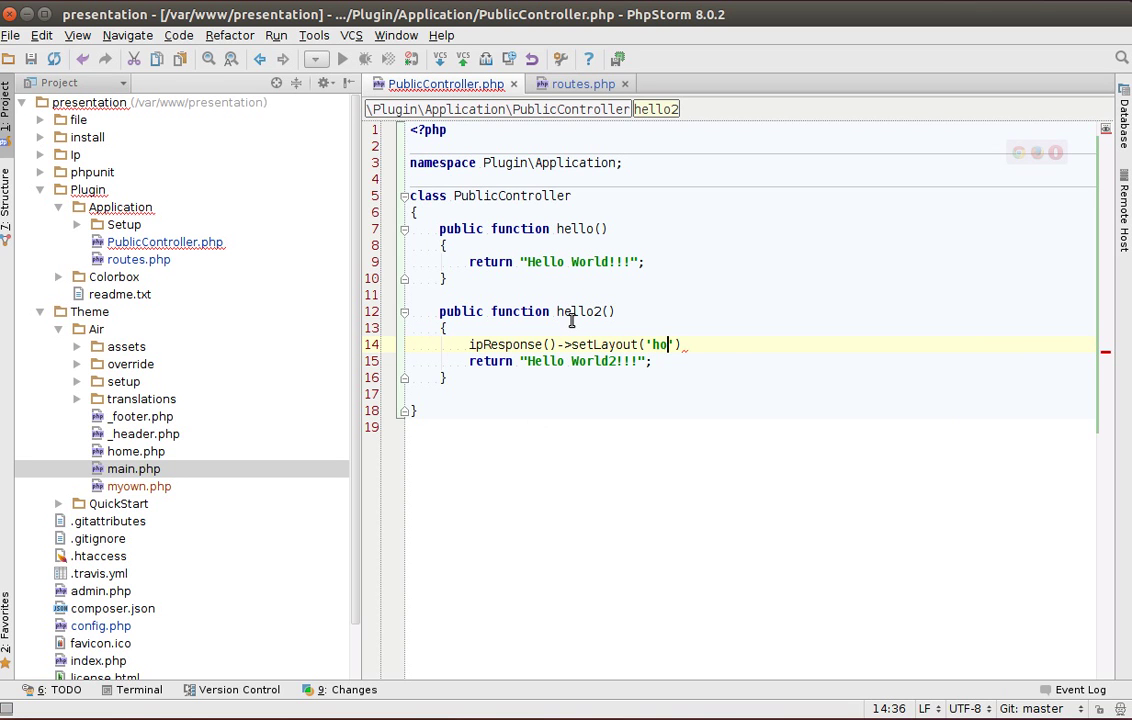
type("me.php');")
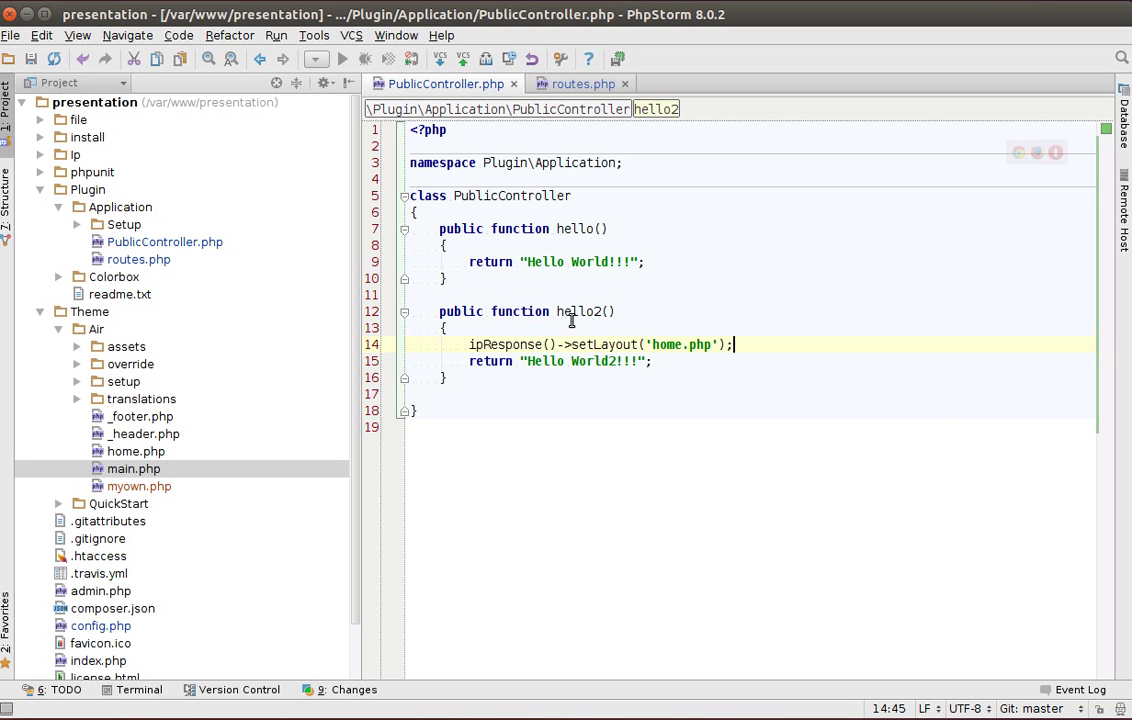
Reload presentation.com/hello2 in Chrome to see it rendered with the home.php layout
key("alt+Tab")
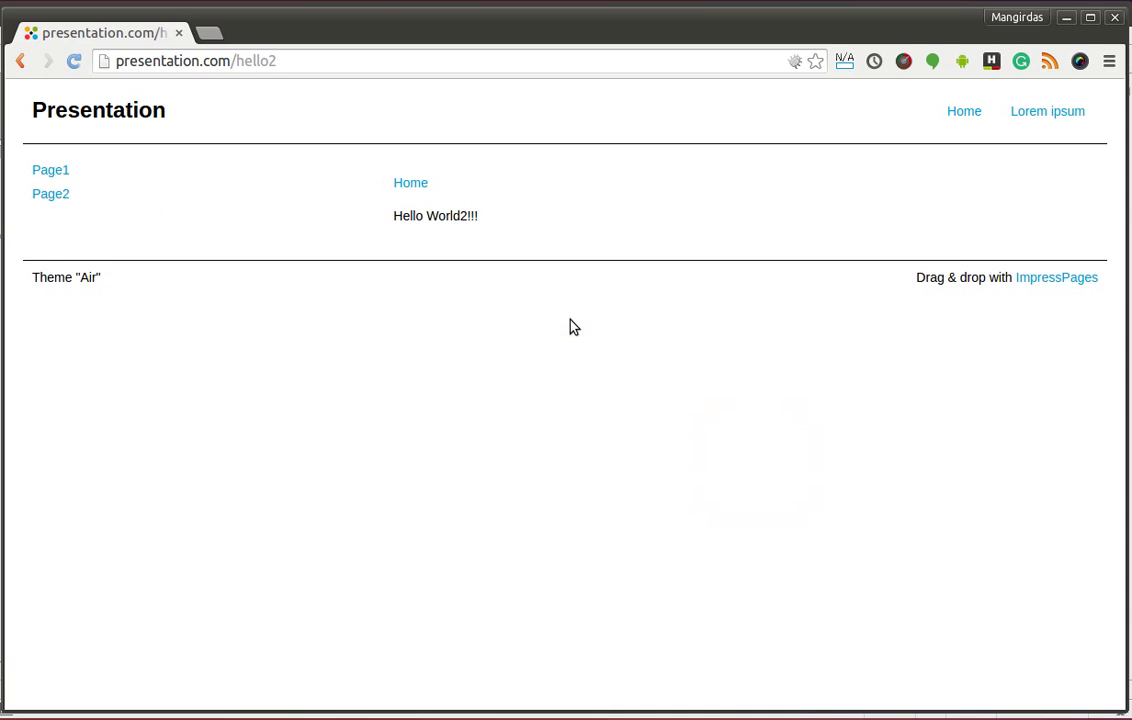
key("F5")
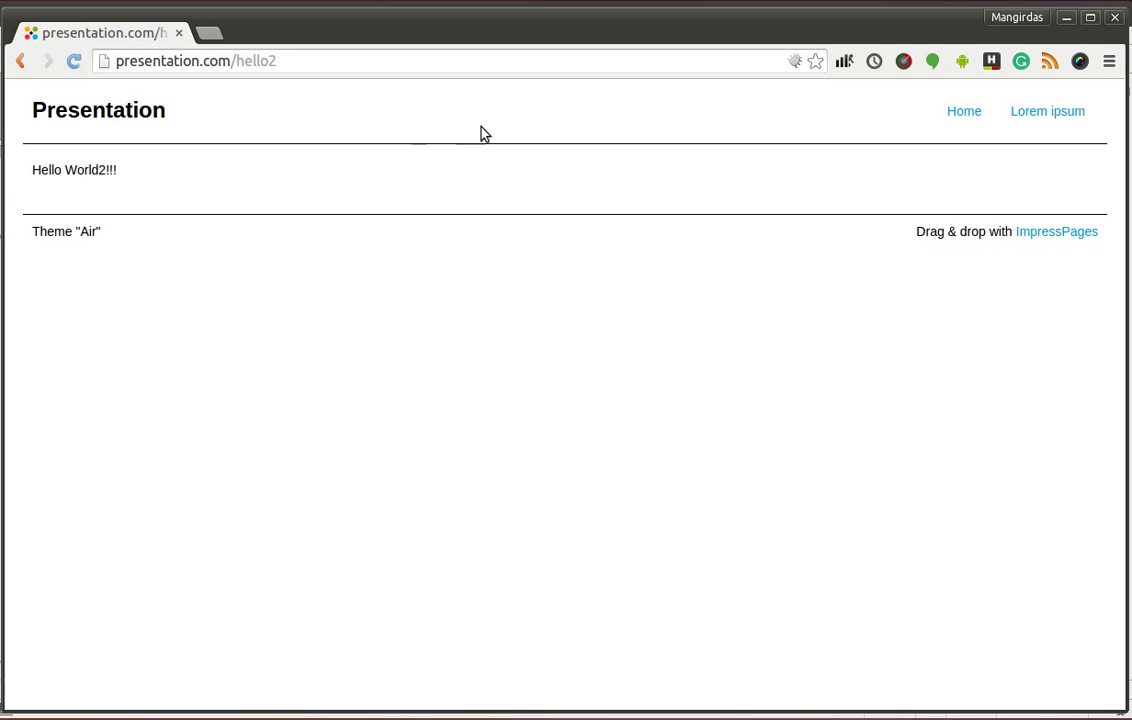
Open the myown.php layout from Theme/Air, then select 'home' in hello2's setLayout call
key("alt+Tab")
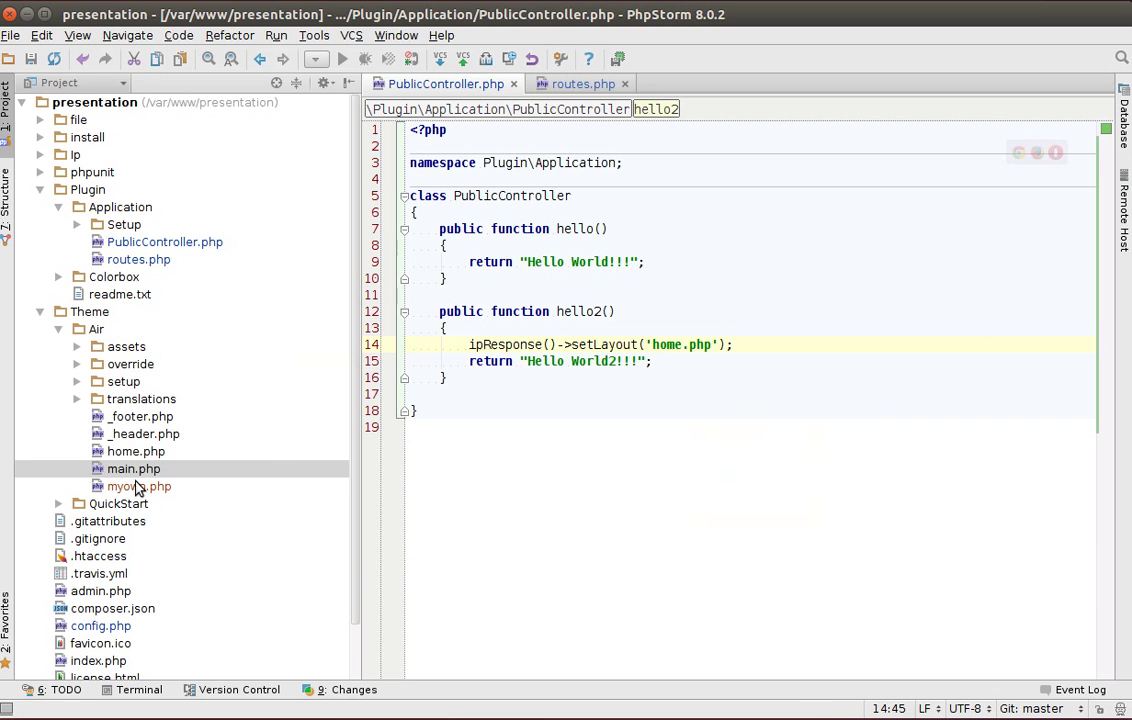
left_click(147, 489)
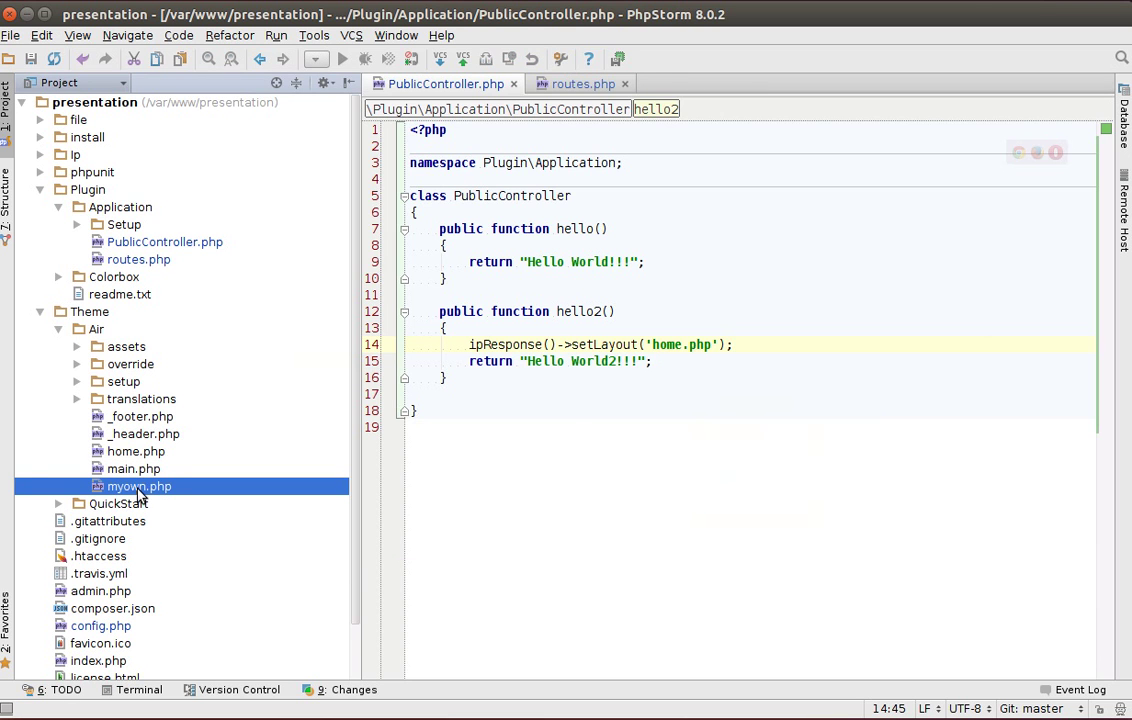
double_click(139, 490)
mouse_move(413, 130)
left_mouse_down()
mouse_move(498, 216)
mouse_move(404, 111)
left_mouse_up()
left_click(462, 210)
left_click(483, 178)
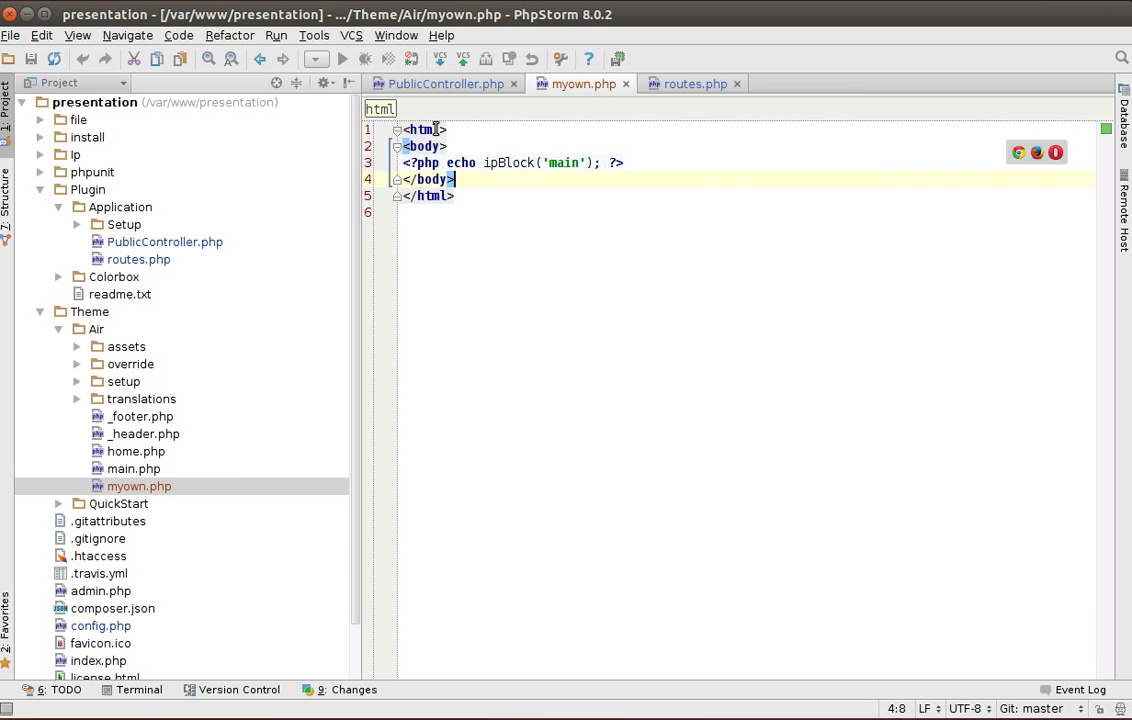
left_click(485, 83)
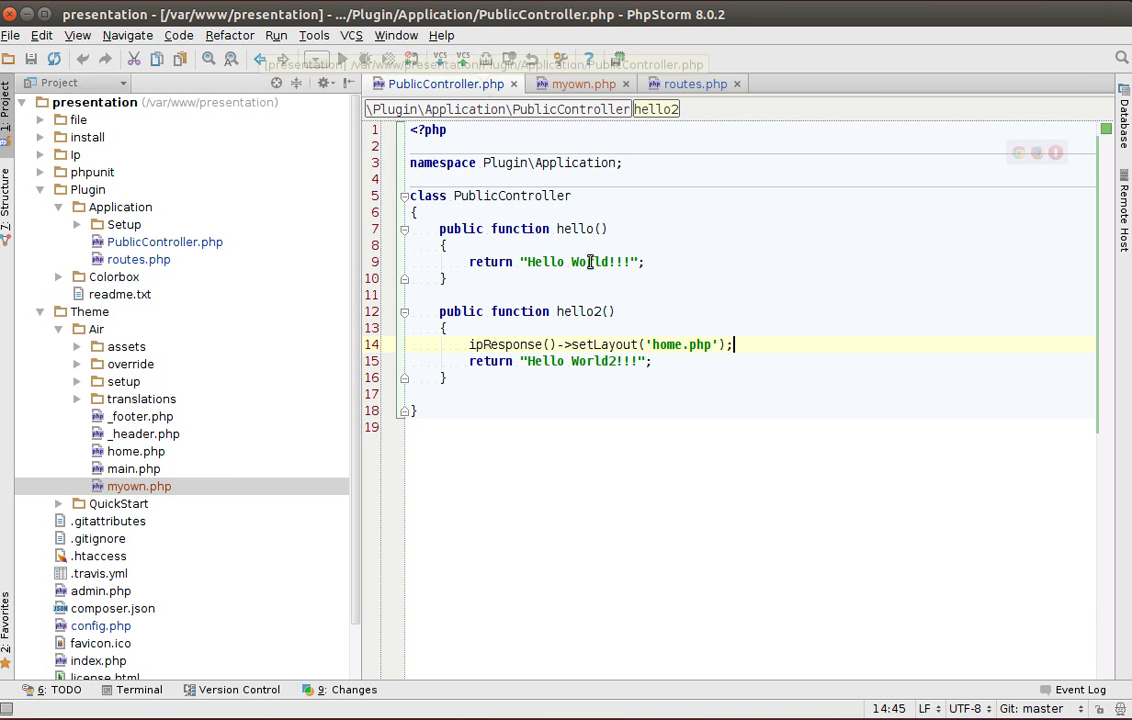
double_click(662, 344)
Switch hello2's layout to myown and reload to show a bare Hello World2!!!
type("my")
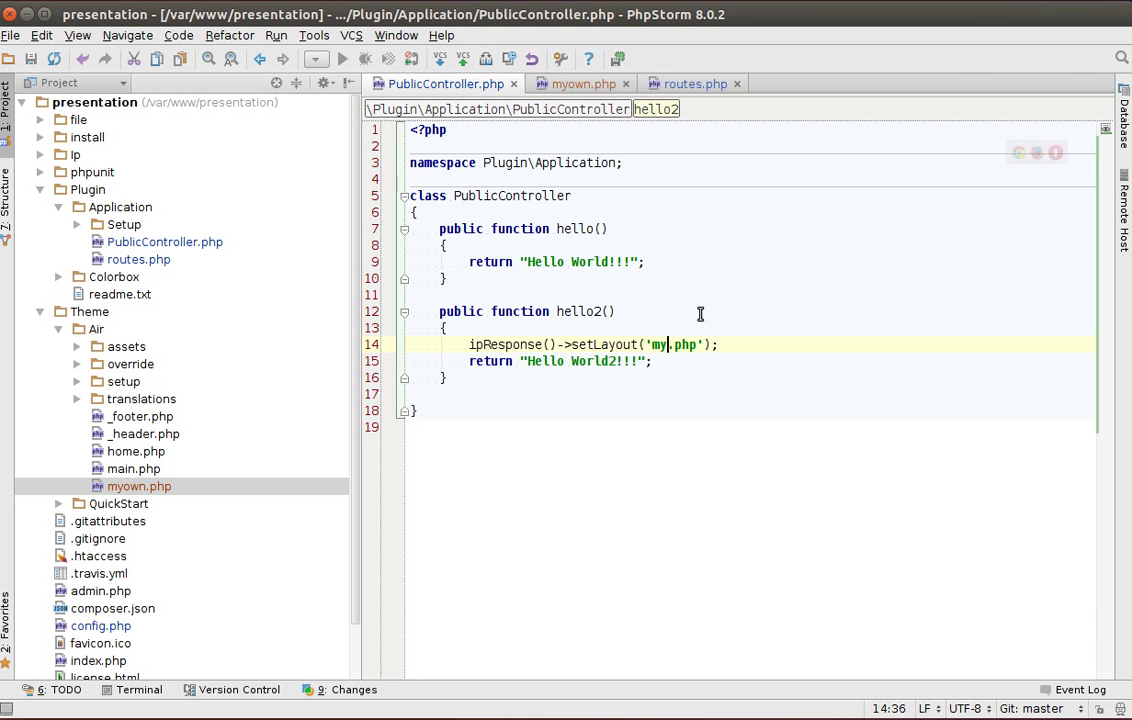
type("own")
key("alt+Tab")
key("F5")
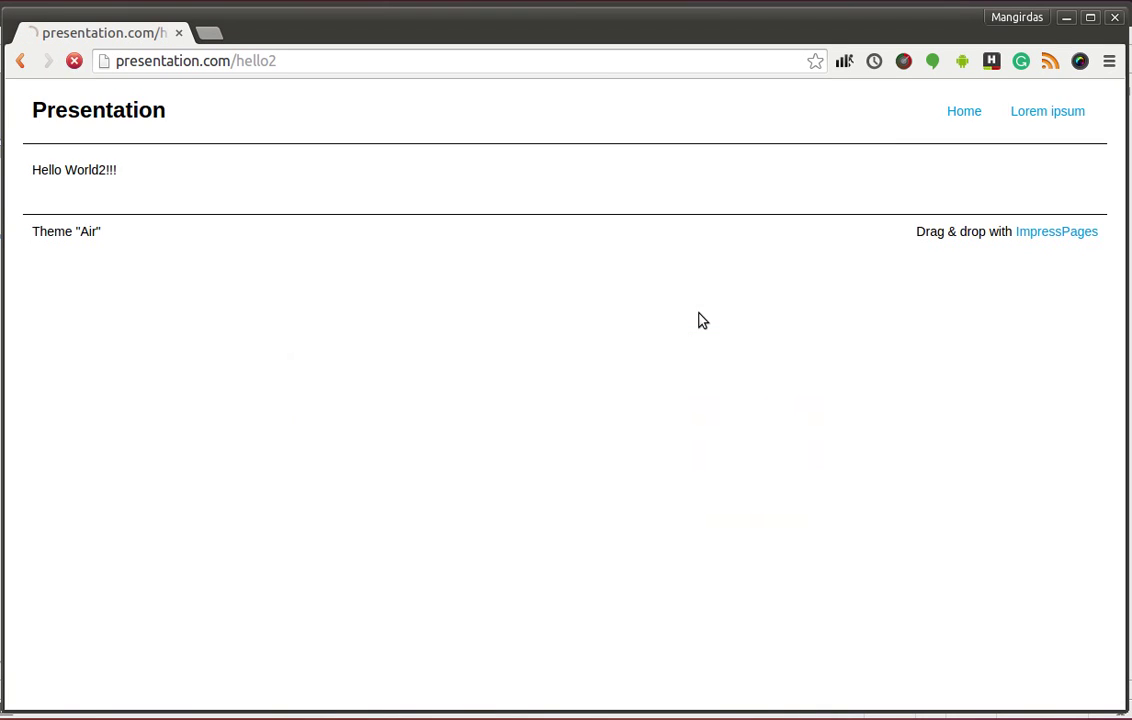
left_click_drag(15, 90, 104, 95)
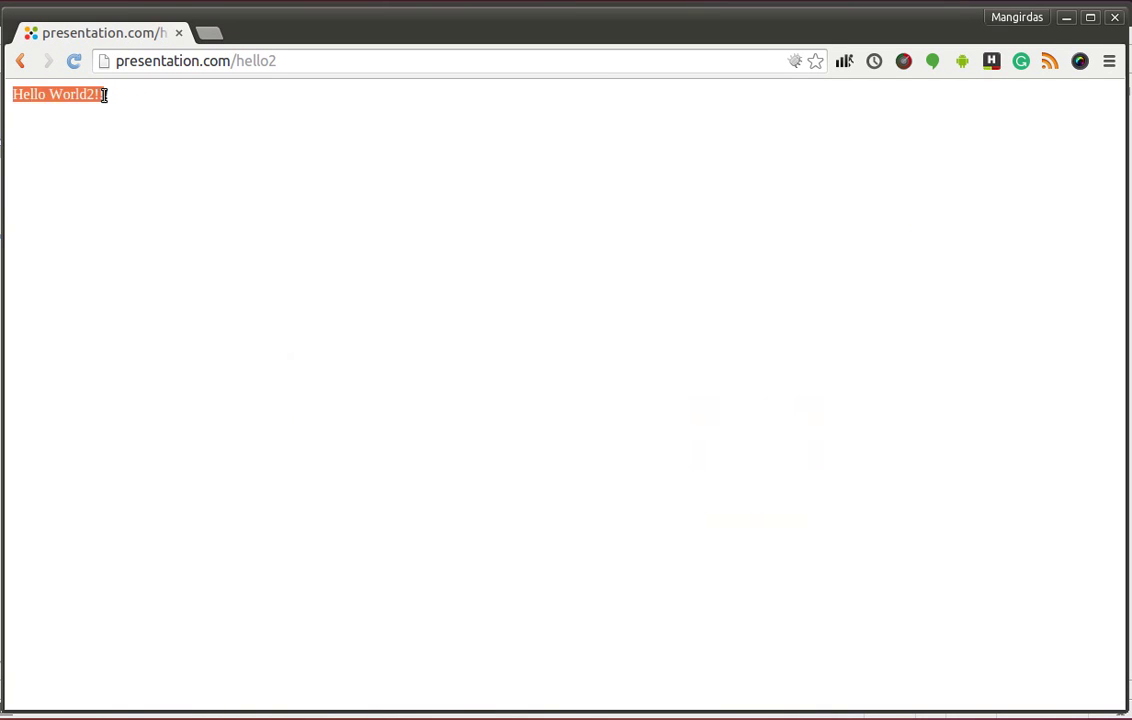
left_click(102, 95)
View the hello2 page source and select all its html/body lines
right_click(155, 168)
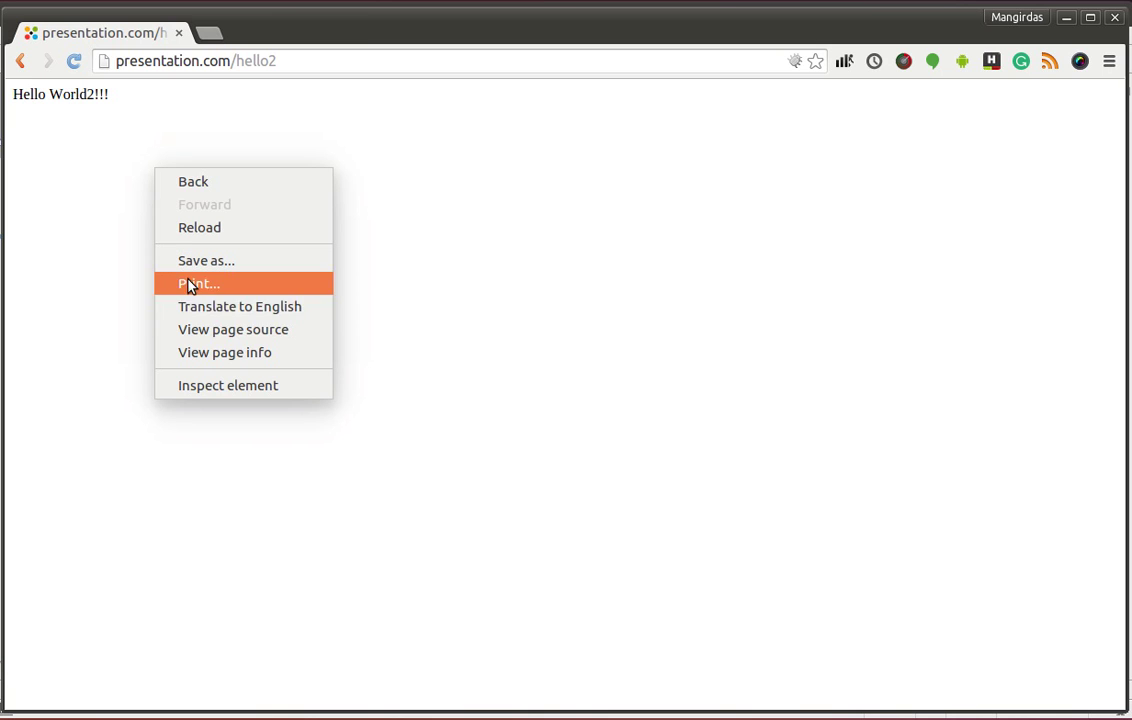
left_click(204, 334)
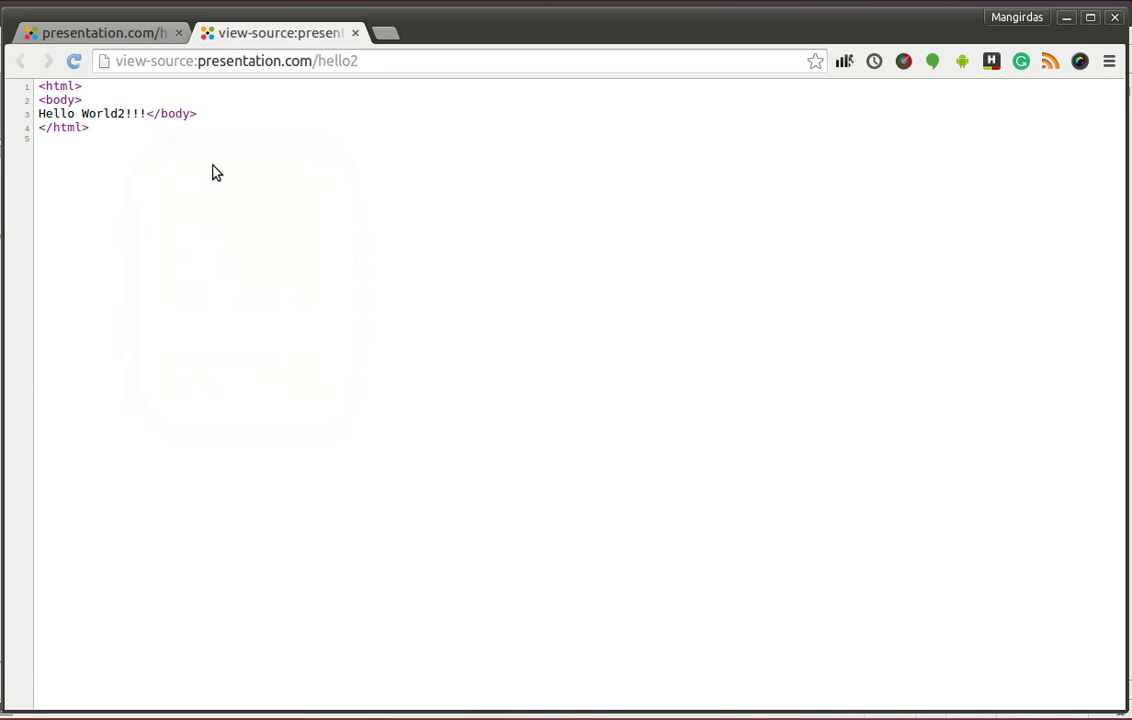
left_click_drag(117, 141, 60, 72)
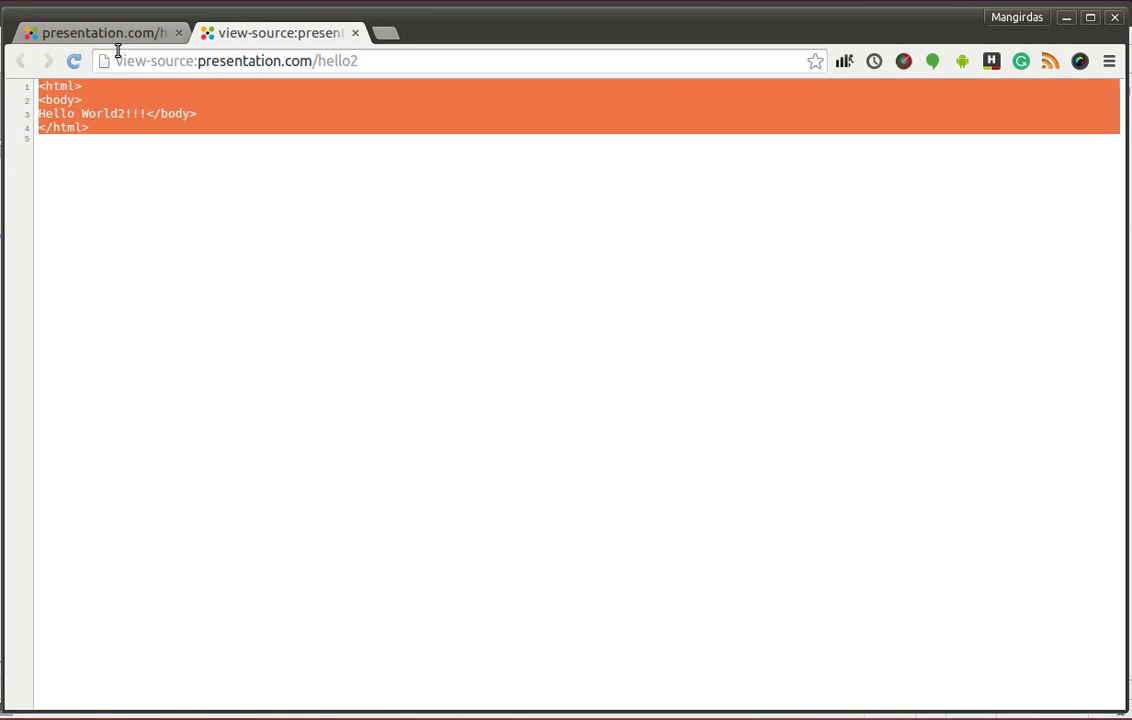